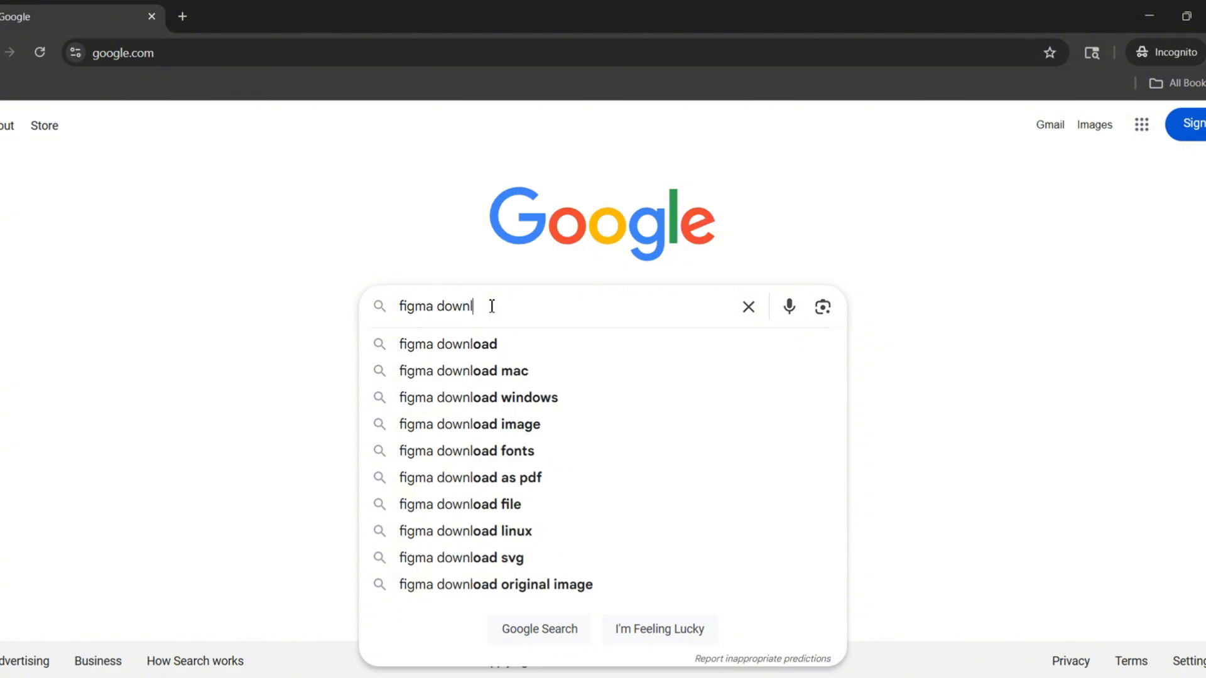
Search Google for "figma download" and open Figma's downloads page from the results
{"action": "key", "text": "Return"}
{"action": "left_click", "coordinate": [368, 283]}
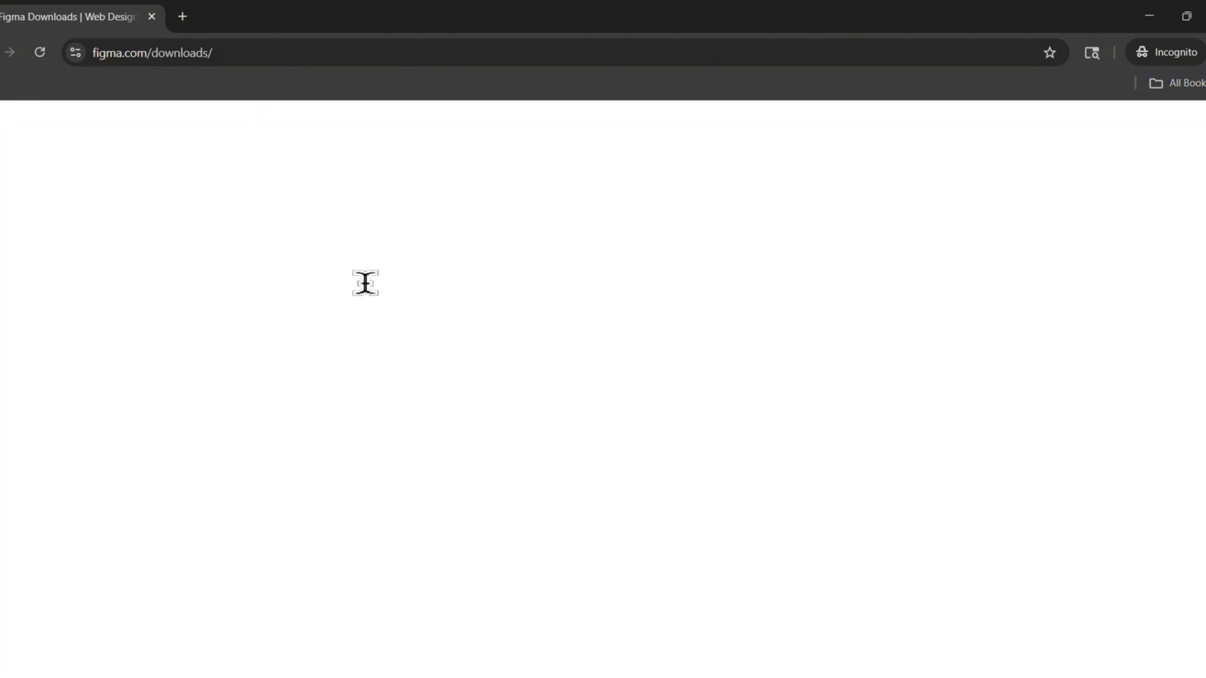
Download the Figma desktop app for Windows, save the installer as FigmaSetup (1) in Downloads, and run it
{"action": "scroll", "coordinate": [368, 282], "scroll_direction": "down", "scroll_amount": 3}
{"action": "scroll", "coordinate": [369, 282], "scroll_direction": "down", "scroll_amount": 3}
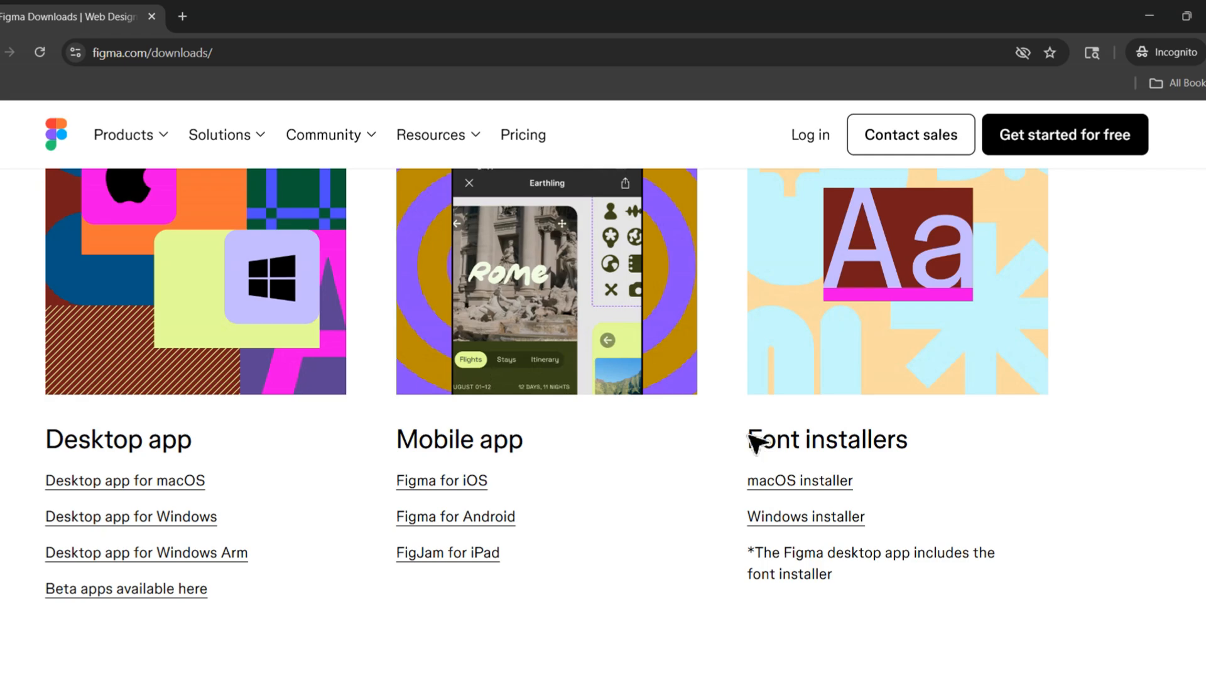
{"action": "left_click", "coordinate": [132, 527]}
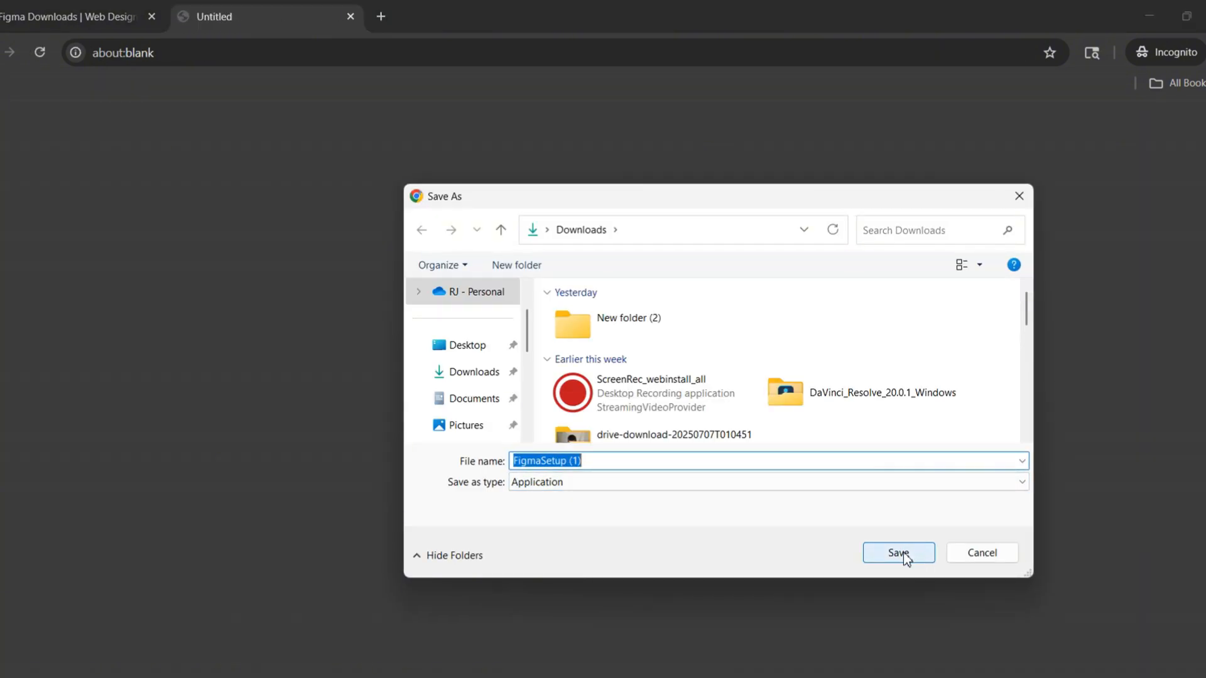
{"action": "left_click", "coordinate": [899, 552]}
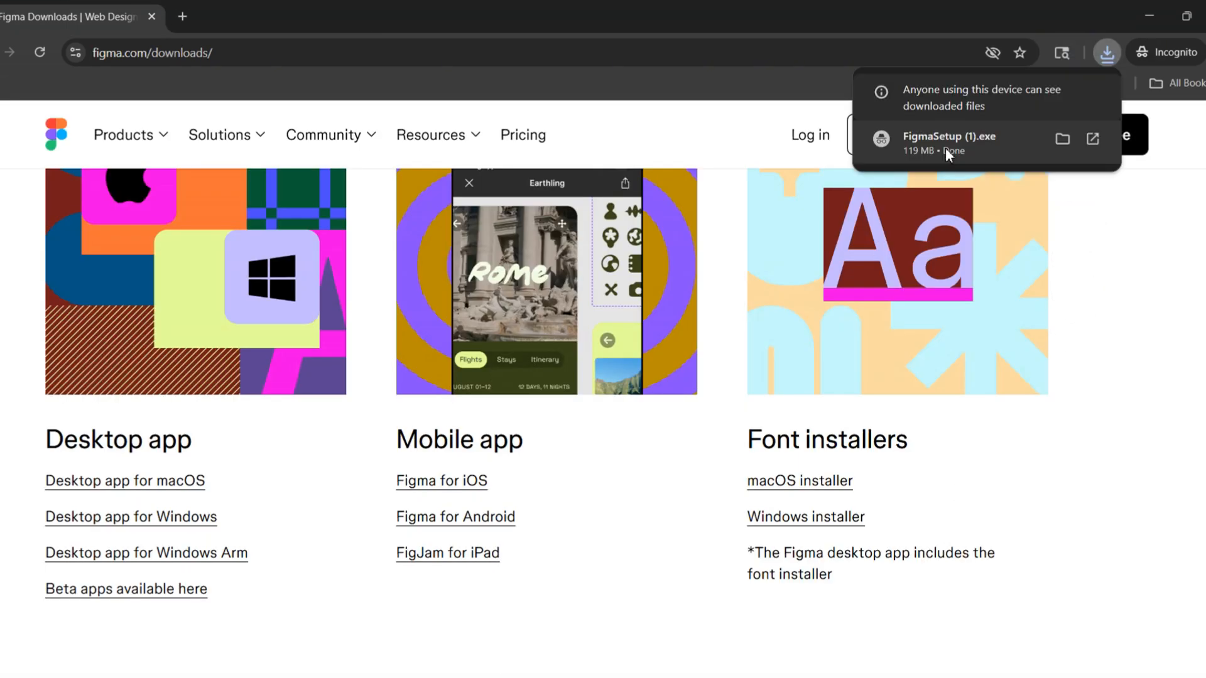
{"action": "left_click", "coordinate": [947, 151]}
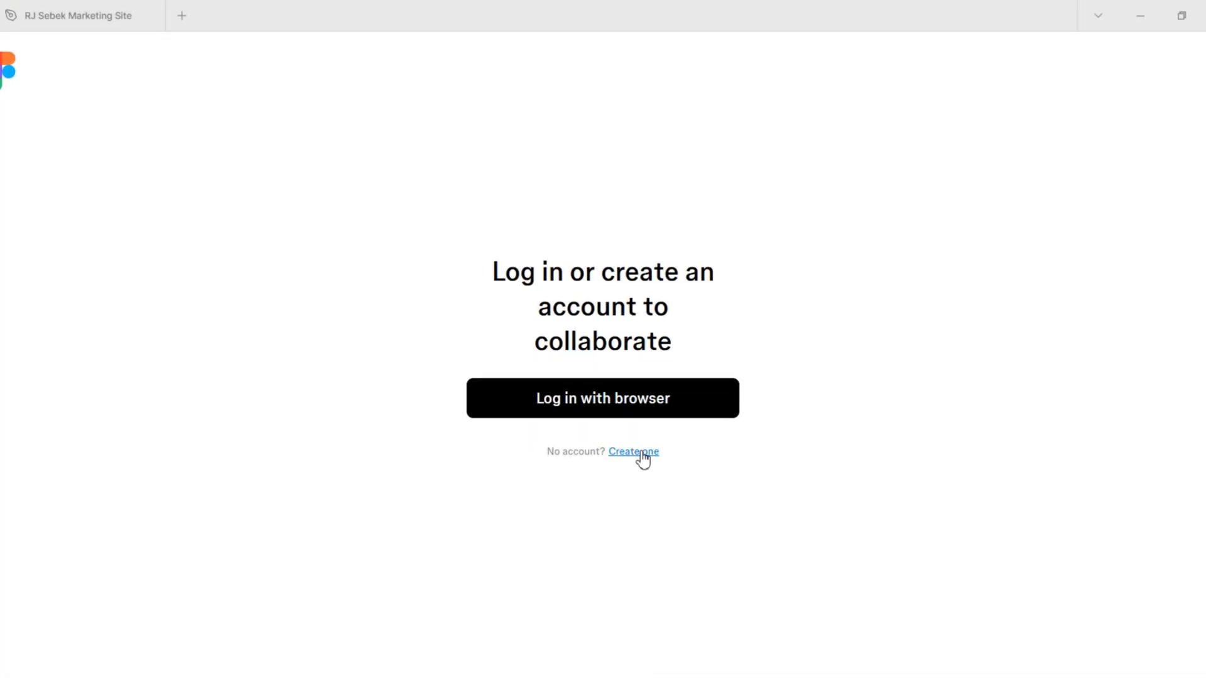
Sign in through the browser with another account's e-mail and open the Figma desktop app with that account
{"action": "left_click", "coordinate": [642, 454]}
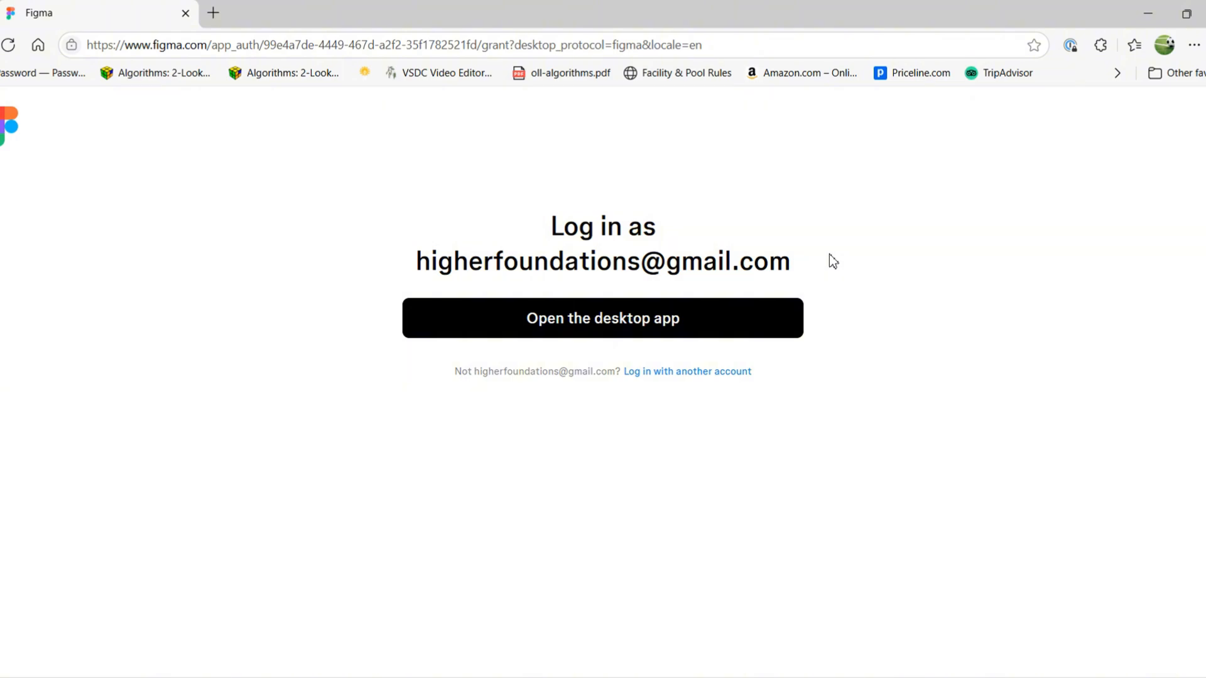
{"action": "left_click", "coordinate": [725, 378]}
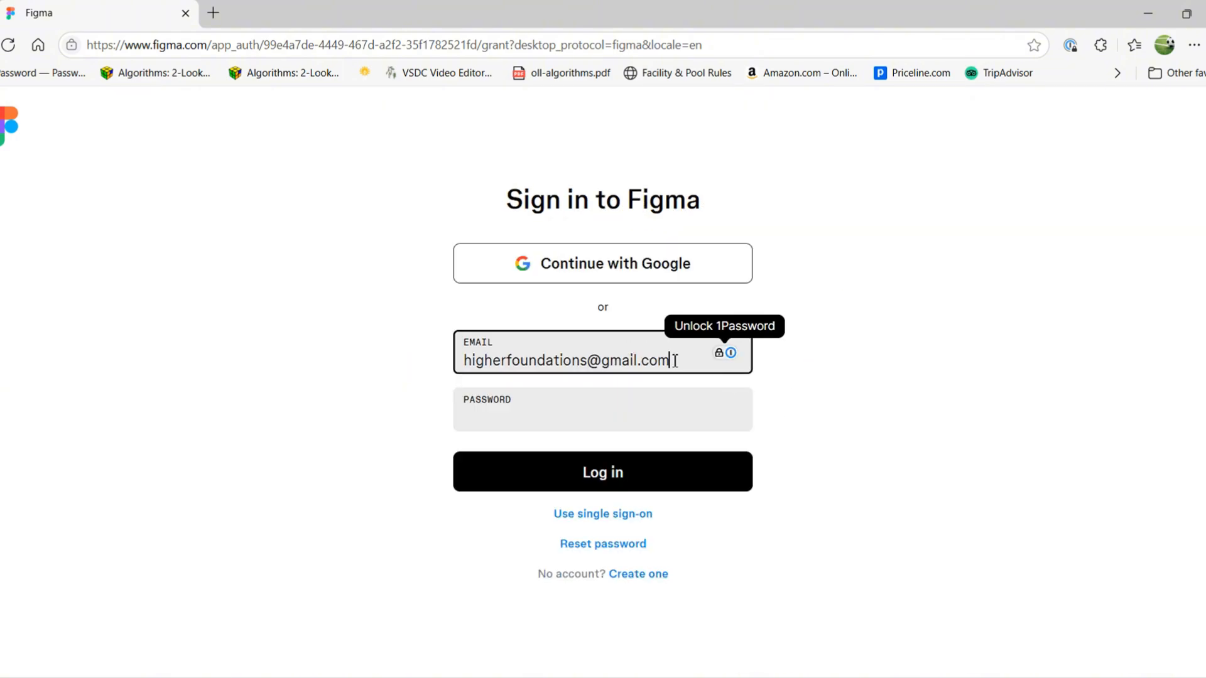
{"action": "left_click_drag", "start_coordinate": [675, 360], "coordinate": [234, 346]}
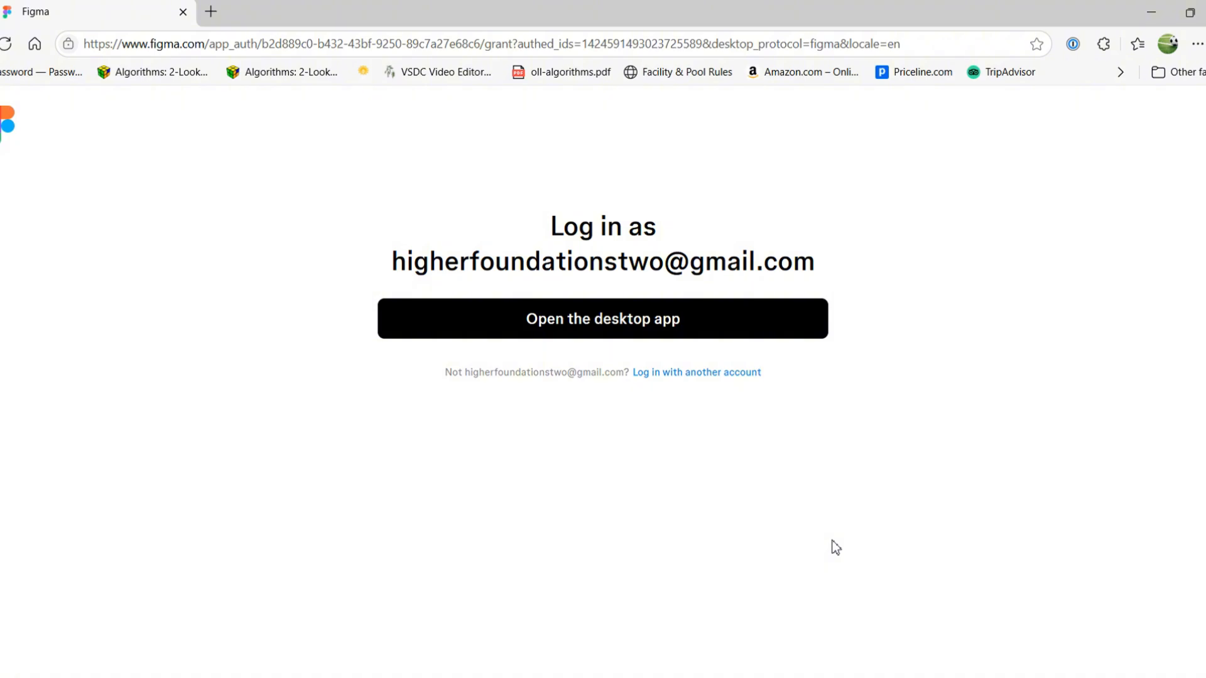
{"action": "left_click", "coordinate": [613, 331]}
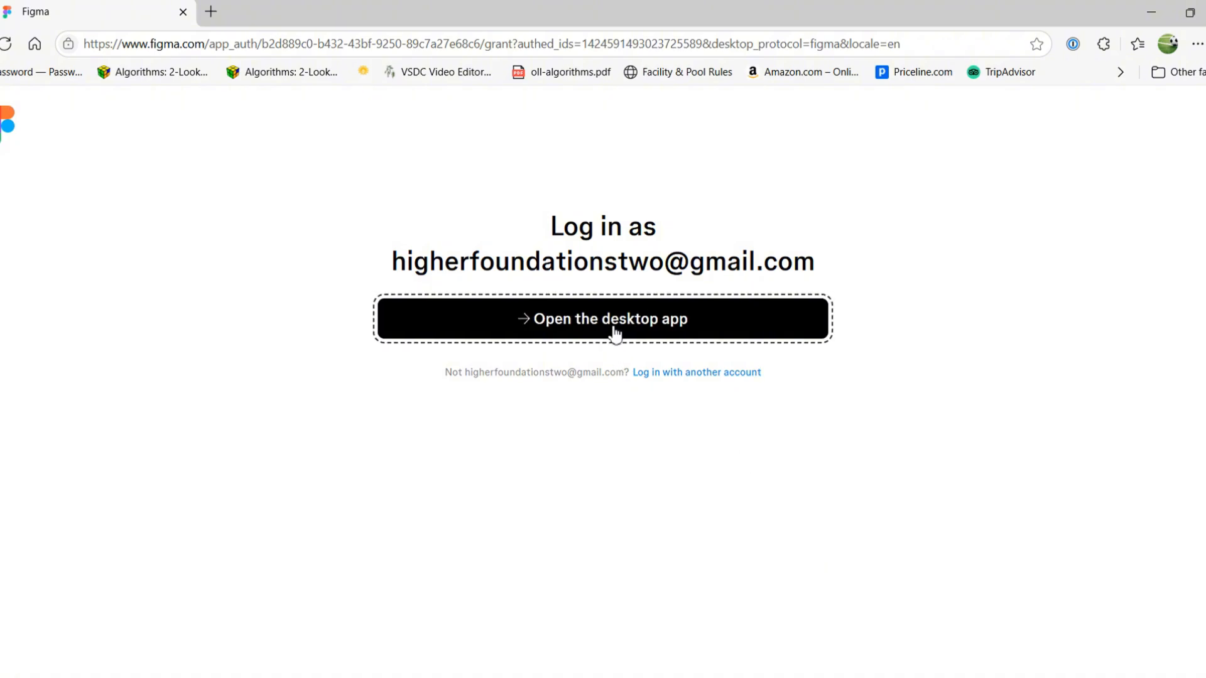
{"action": "left_click", "coordinate": [713, 162]}
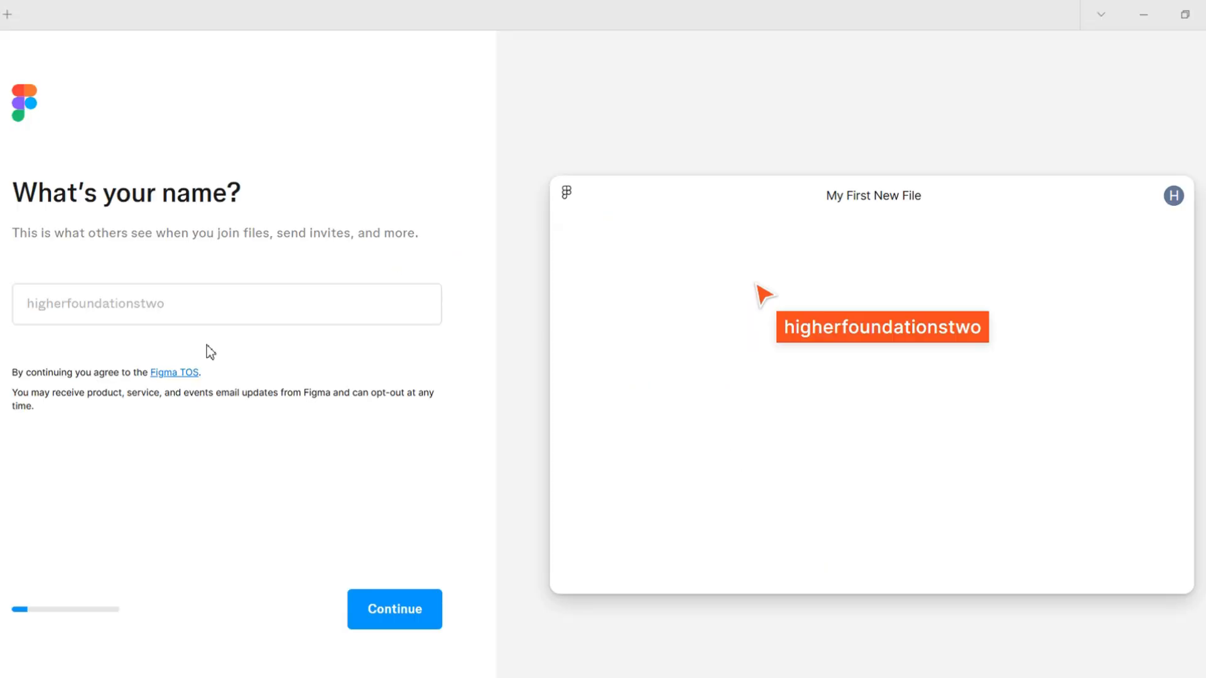
Enter "Higher Foundations 2" as the account's display name and continue the setup
{"action": "left_click", "coordinate": [141, 297]}
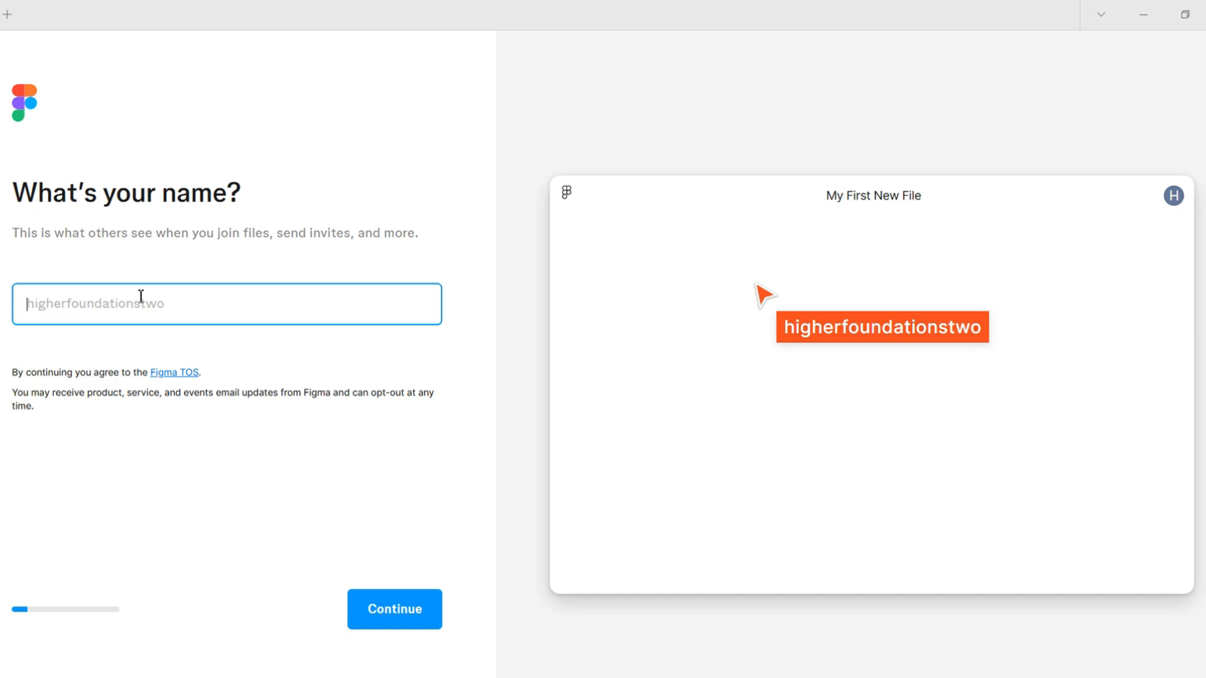
{"action": "type", "text": "Higher Found"}
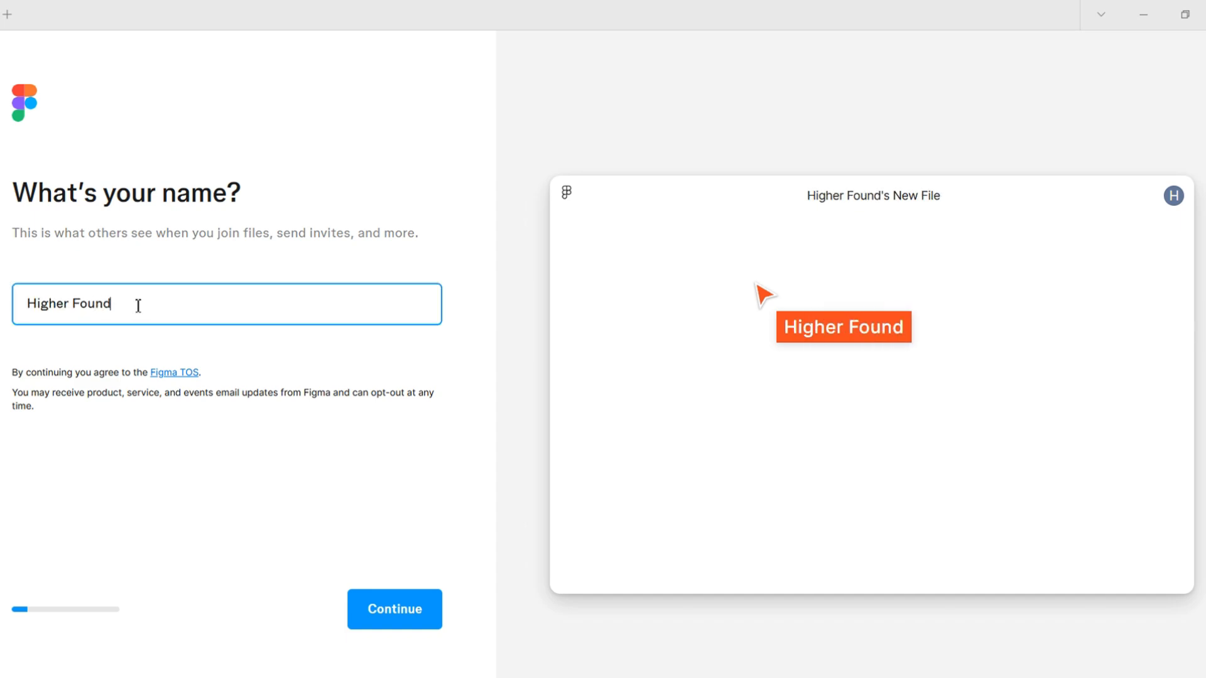
{"action": "type", "text": "ations 2"}
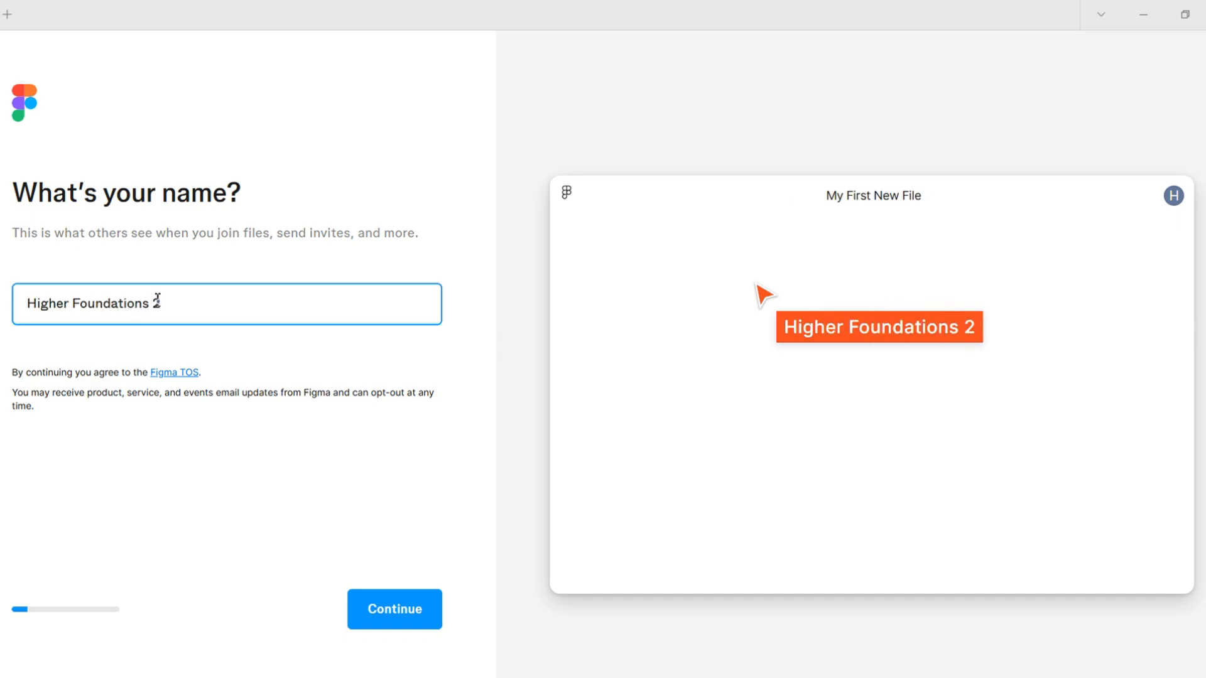
{"action": "left_click", "coordinate": [405, 610]}
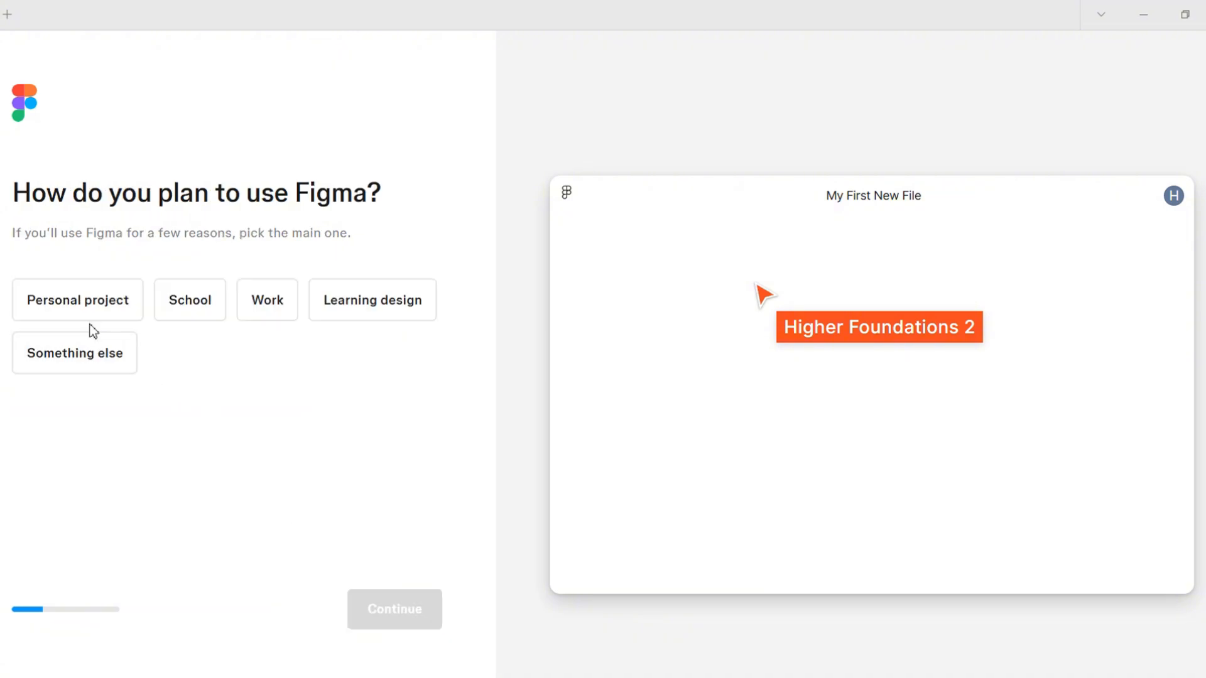
Set the intended use to Personal project and the role to Design, and skip inviting other people
{"action": "left_click", "coordinate": [82, 320]}
{"action": "left_click", "coordinate": [397, 611]}
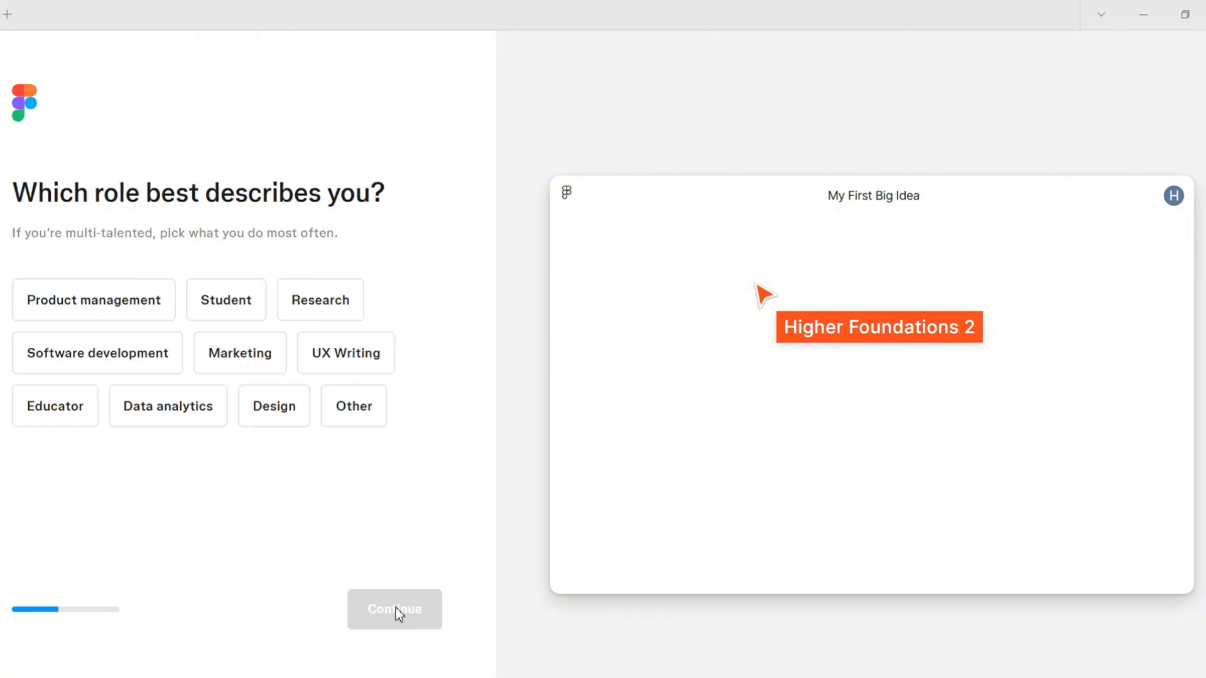
{"action": "left_click", "coordinate": [304, 415]}
{"action": "left_click", "coordinate": [412, 608]}
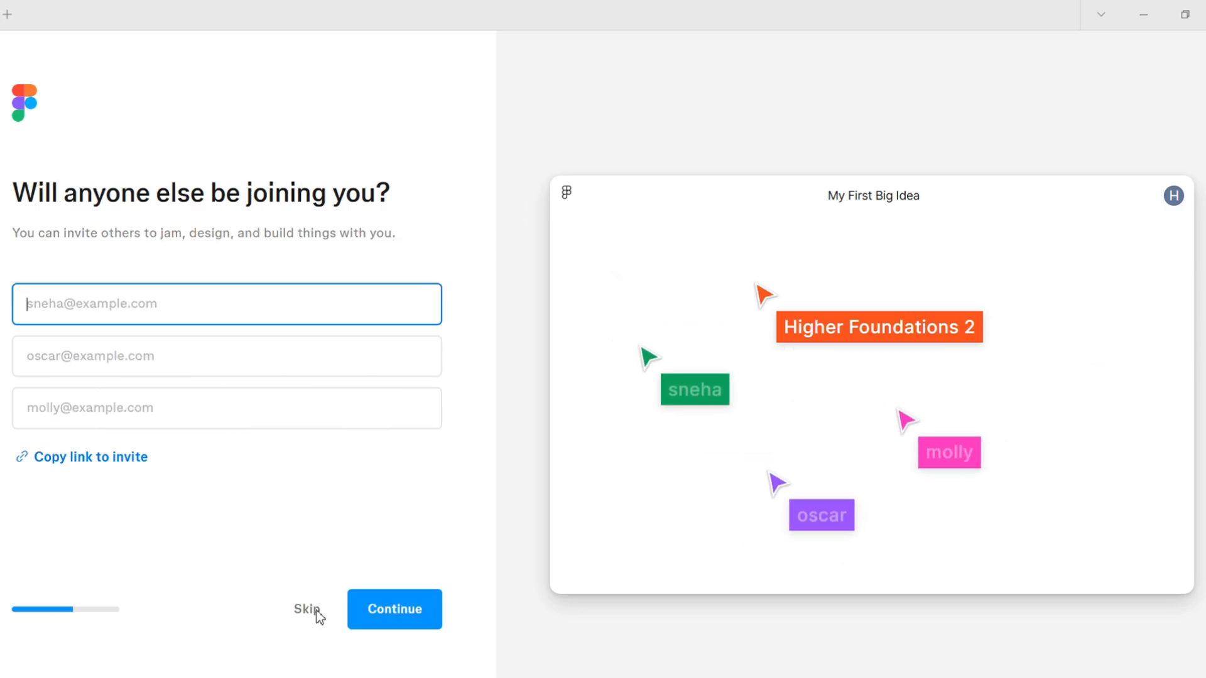
{"action": "left_click", "coordinate": [305, 609]}
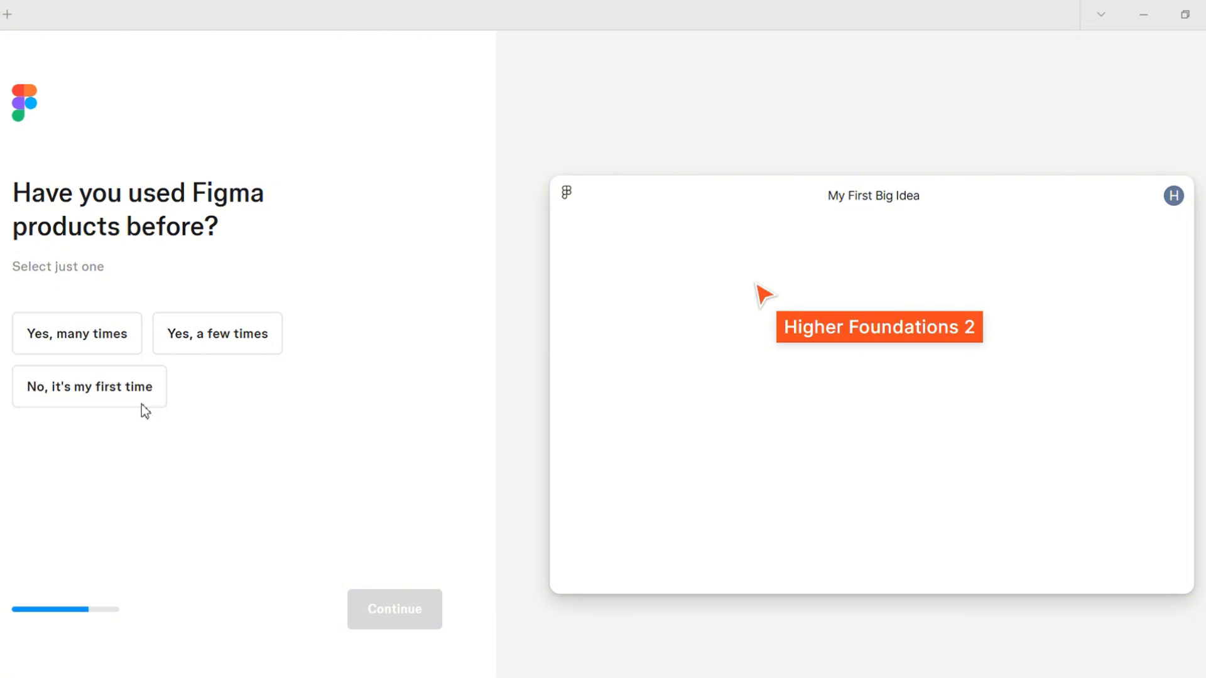
Answer that this is the first time using Figma products and choose the free Starter plan
{"action": "left_click", "coordinate": [77, 397]}
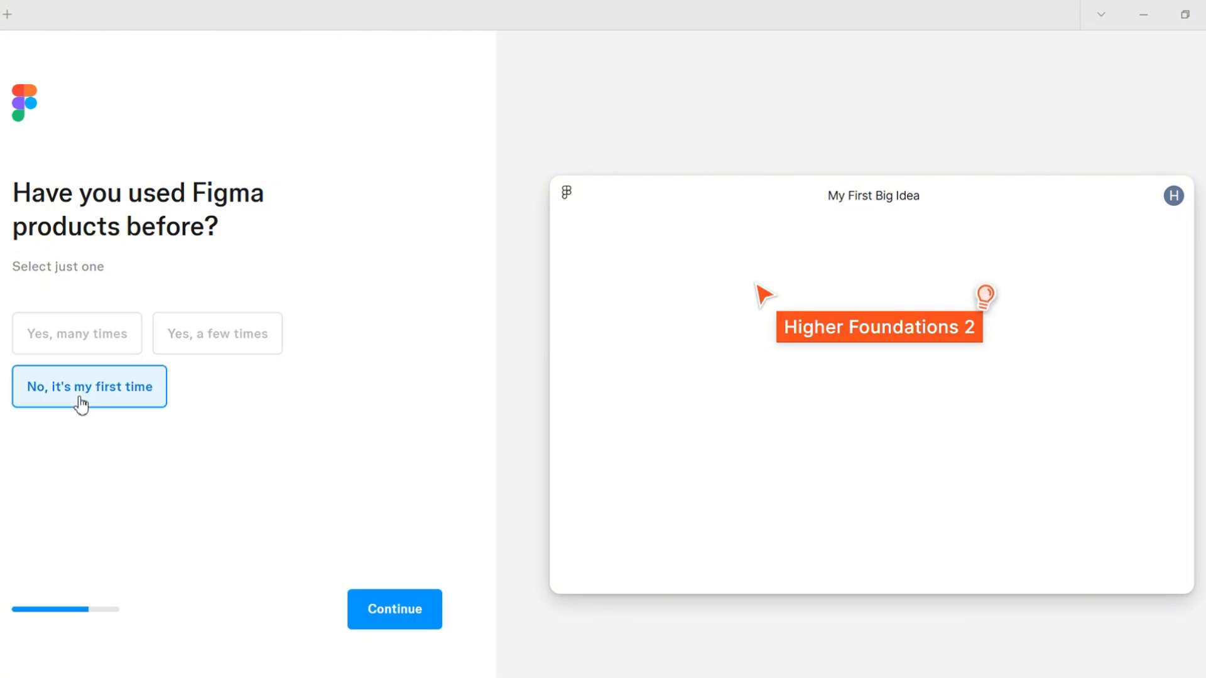
{"action": "left_click", "coordinate": [425, 619]}
{"action": "left_click", "coordinate": [398, 304]}
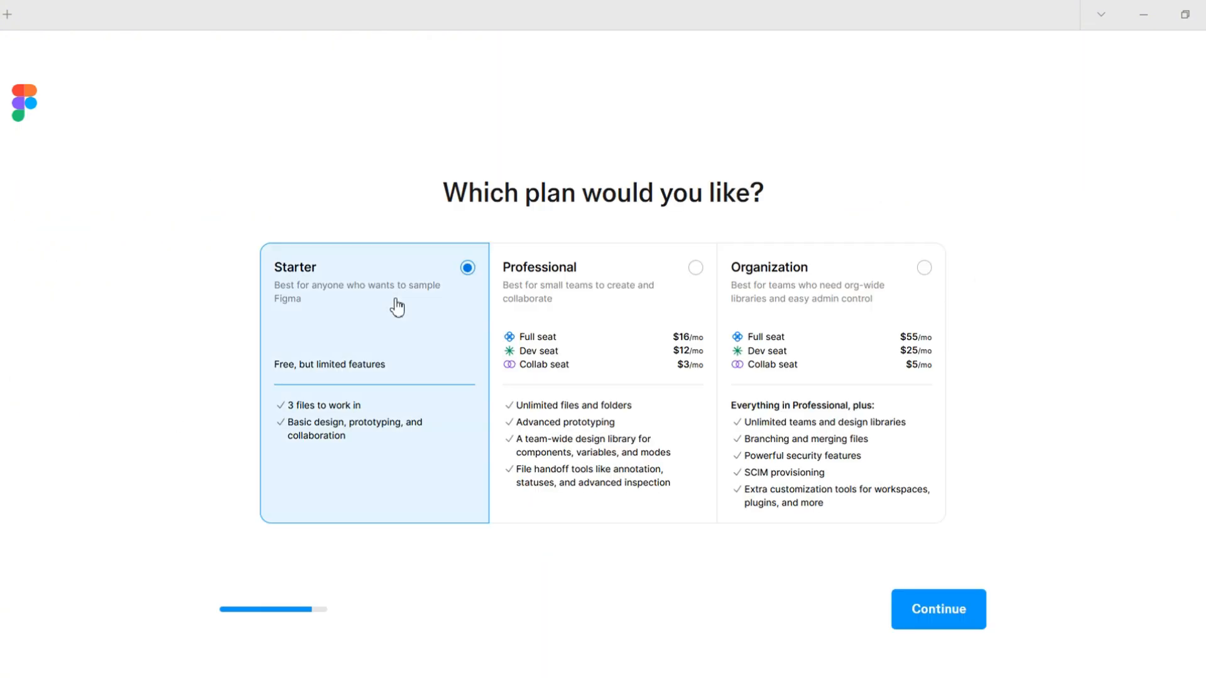
{"action": "left_click", "coordinate": [977, 611]}
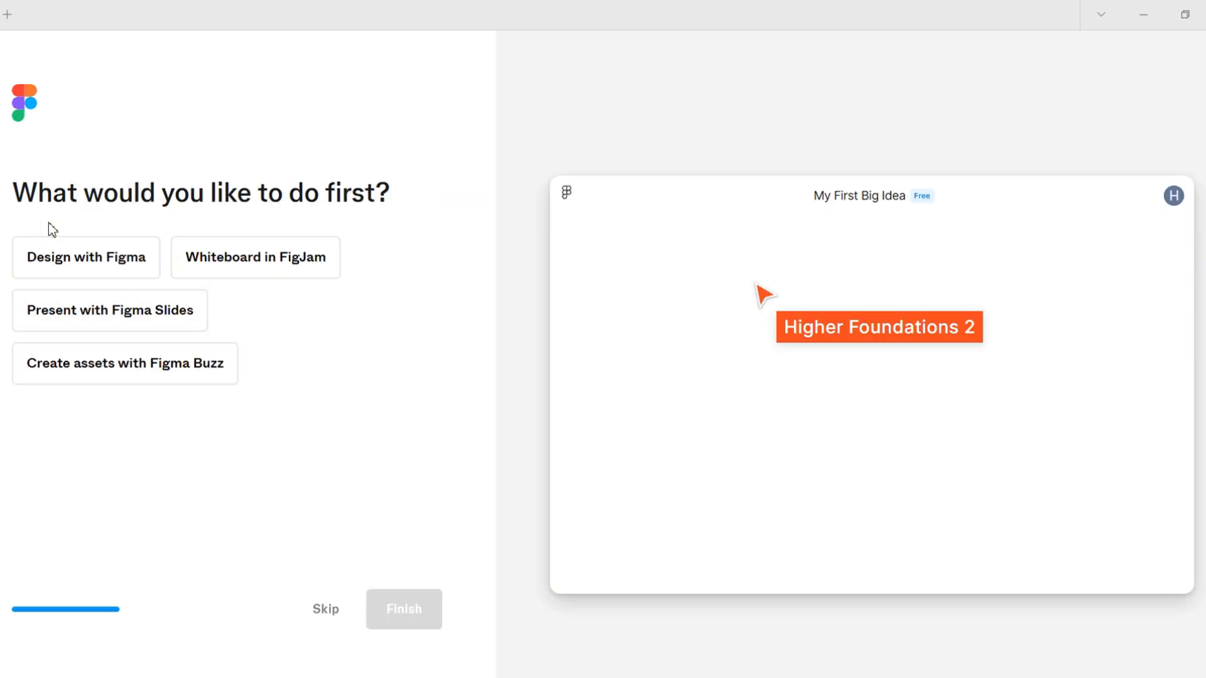
Choose Design with Figma as the first activity, finish the setup, and accept the terms of service
{"action": "left_click", "coordinate": [79, 272]}
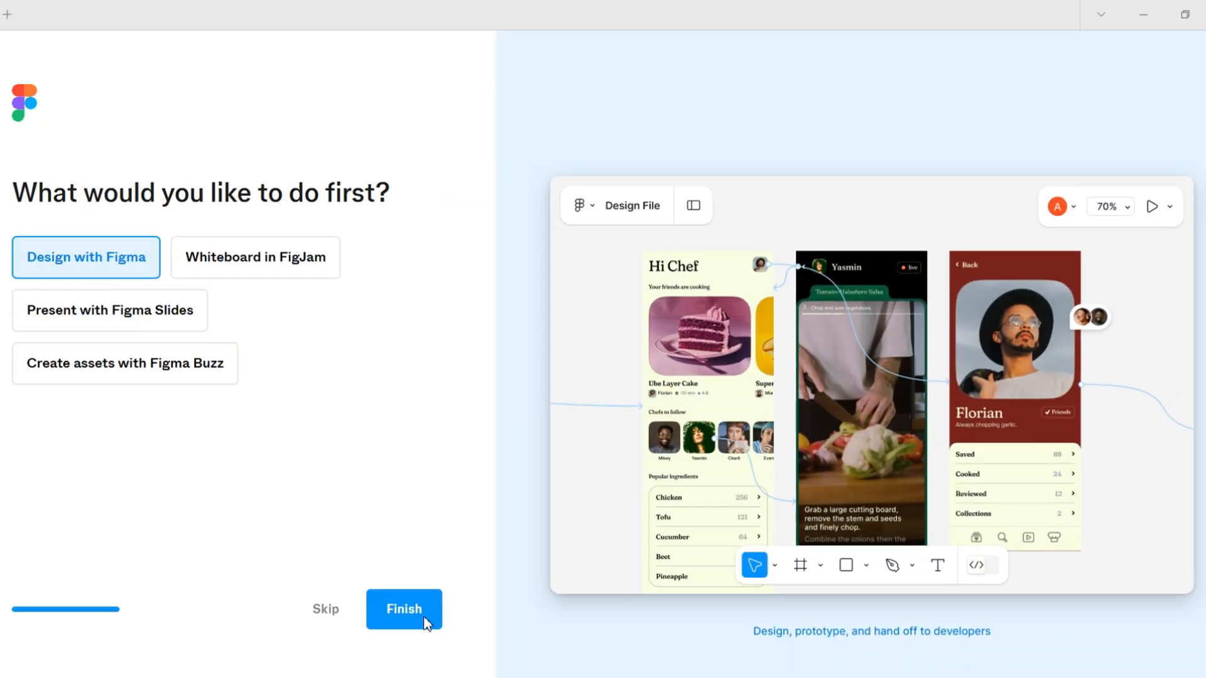
{"action": "left_click", "coordinate": [427, 622]}
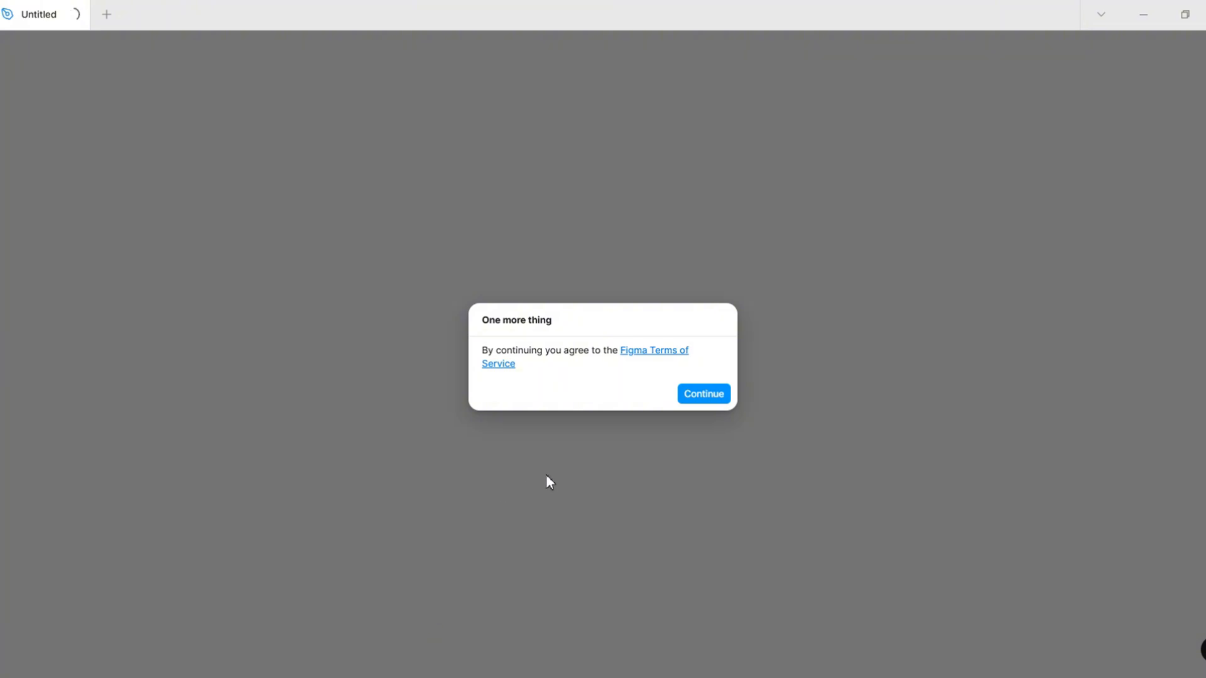
{"action": "left_click", "coordinate": [701, 398]}
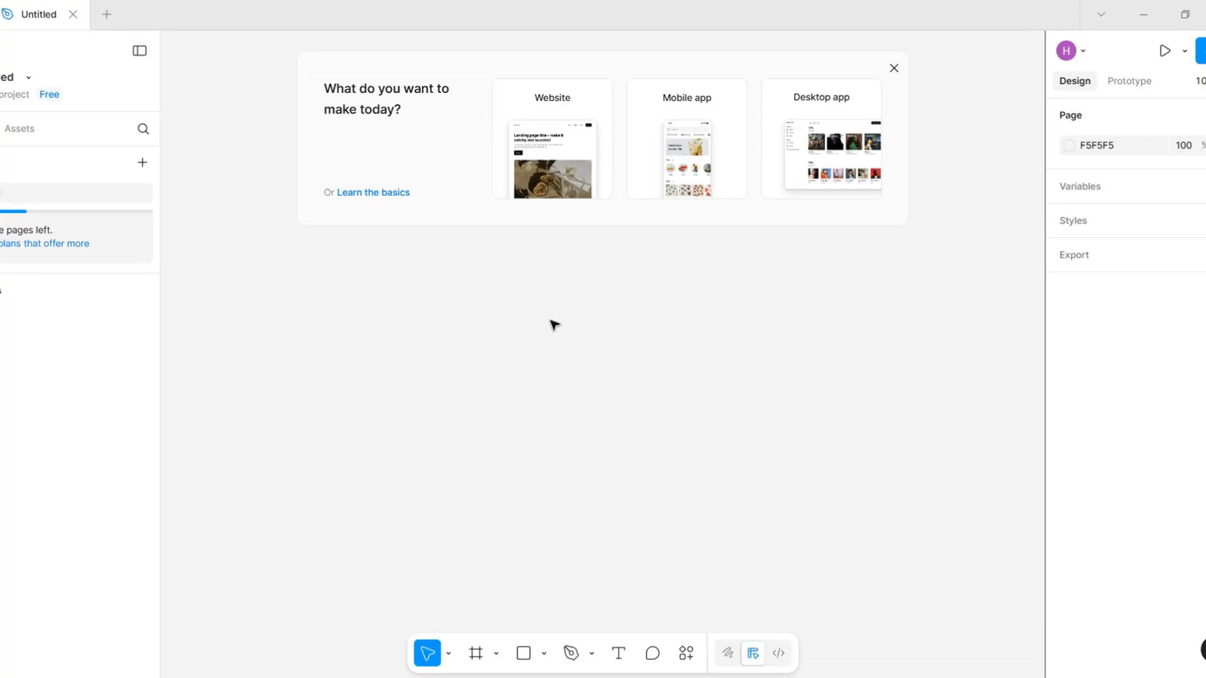
Dismiss the template suggestions and the UI kits tip to clear the canvas of the new design file
{"action": "left_click", "coordinate": [894, 67]}
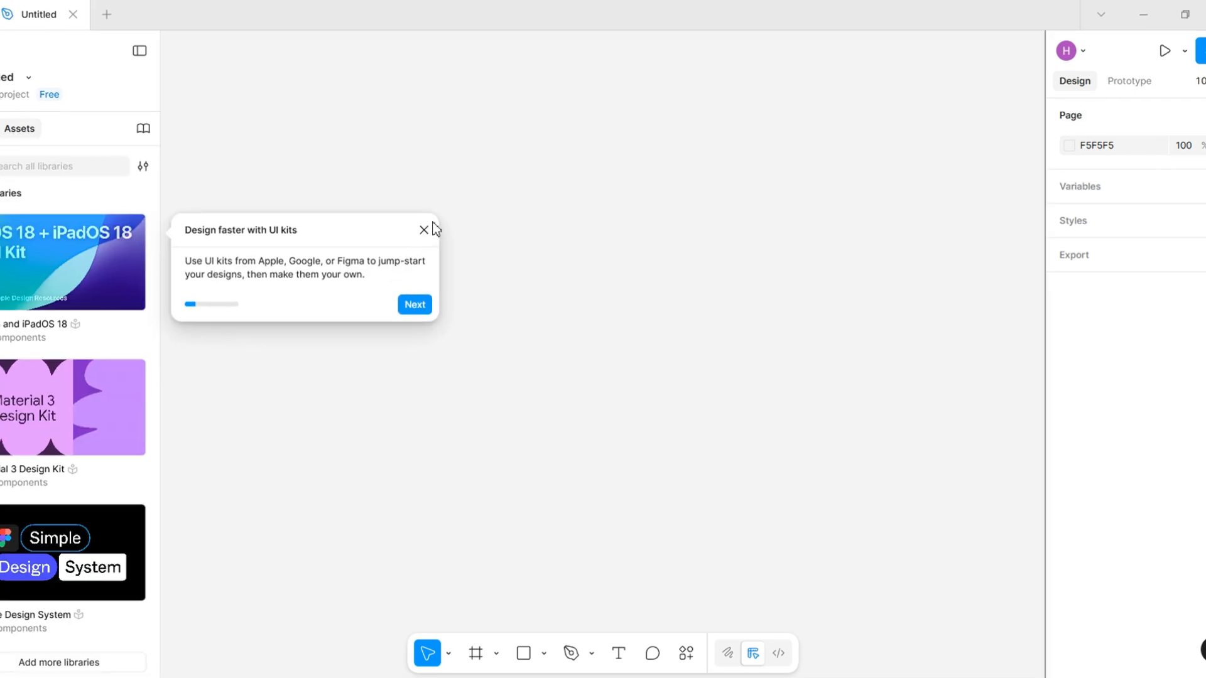
{"action": "left_click", "coordinate": [424, 230]}
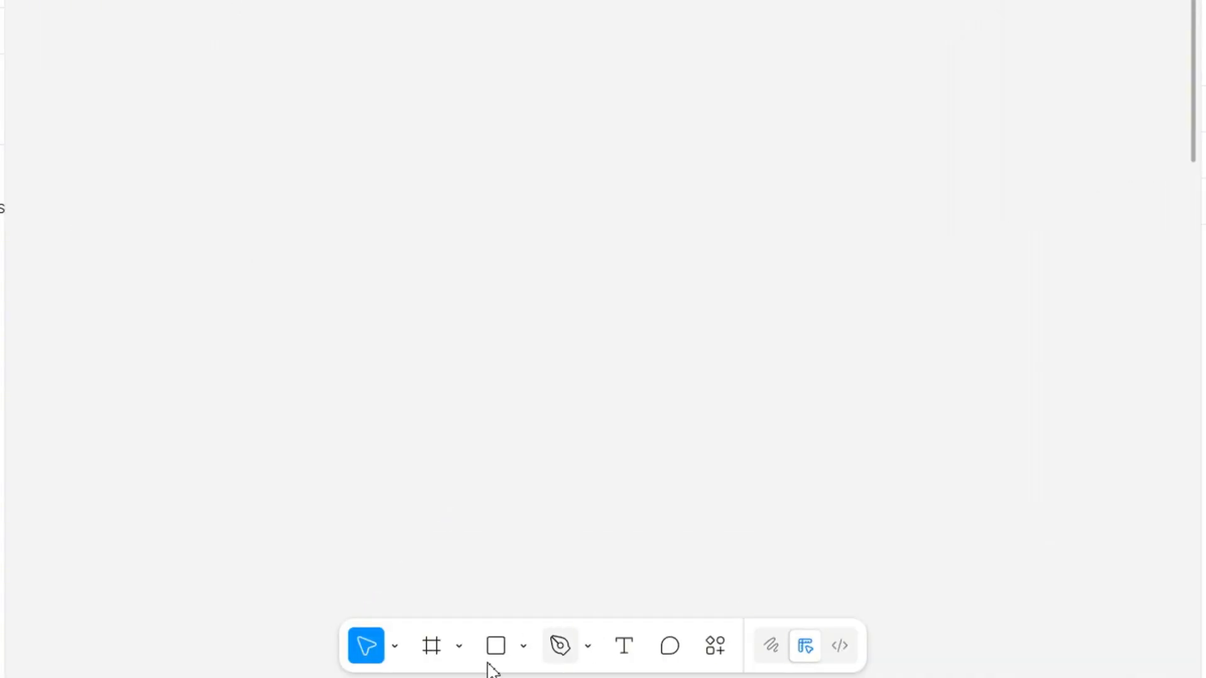
Examine the options of the move, frame, shape and pen tools, along with the comment, actions and draw tools
{"action": "left_click", "coordinate": [395, 650]}
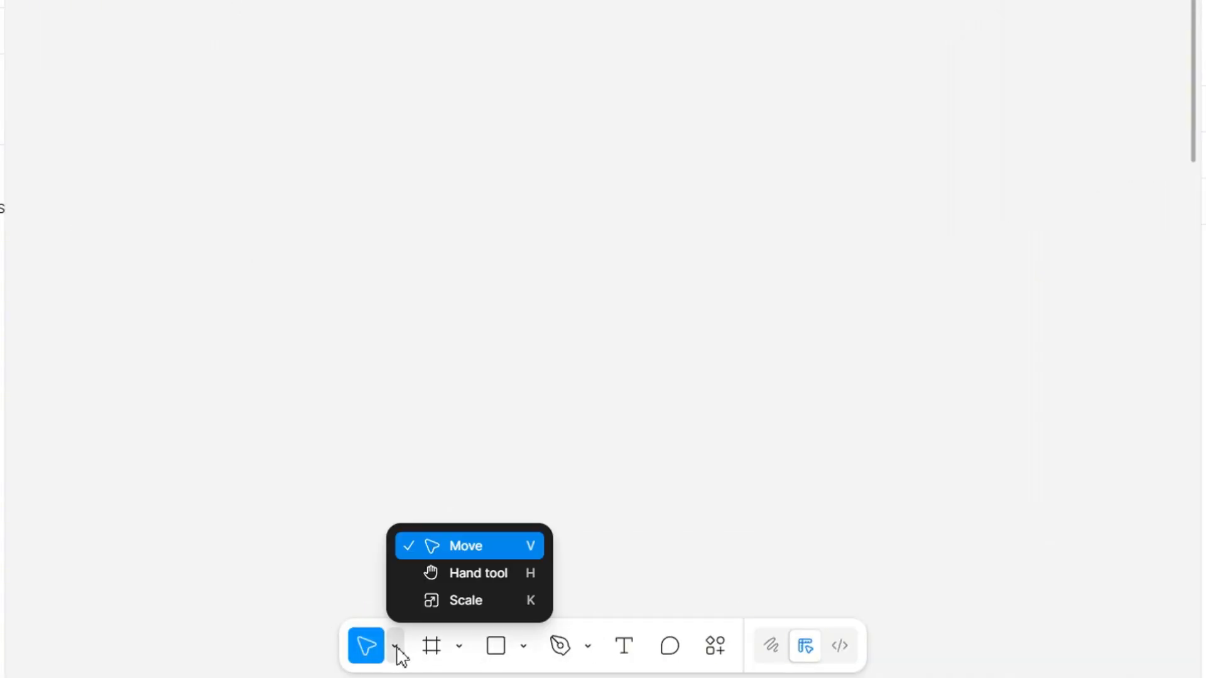
{"action": "left_click", "coordinate": [456, 649]}
{"action": "left_click", "coordinate": [459, 648]}
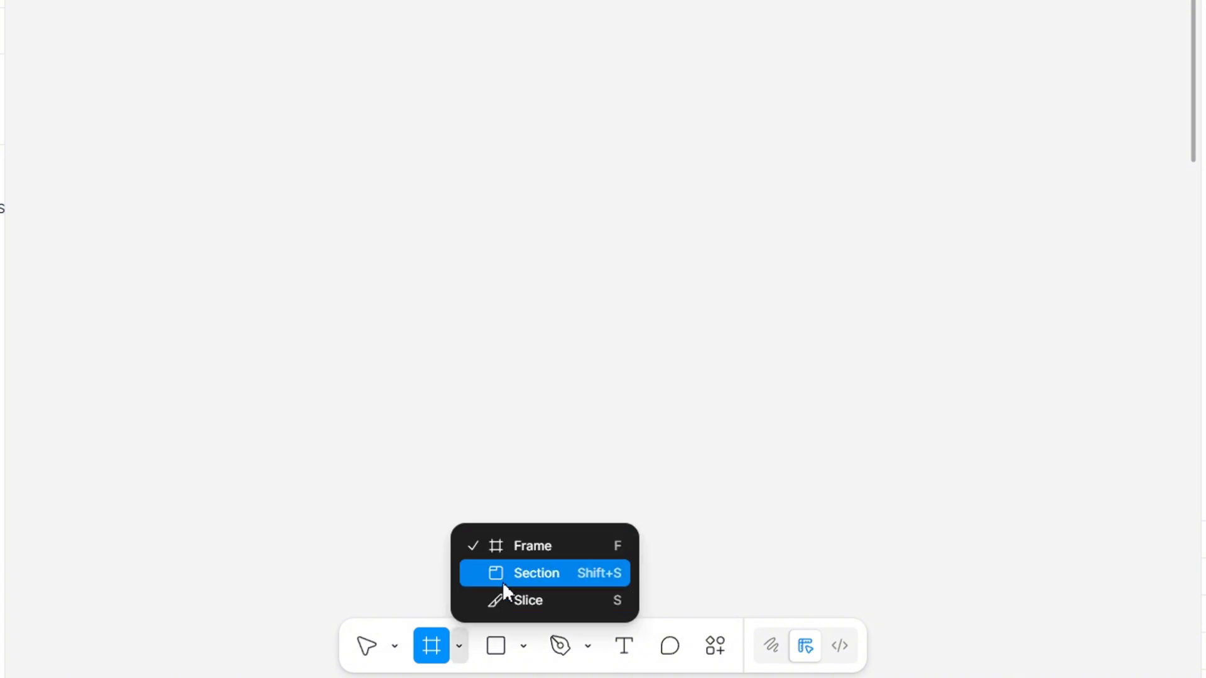
{"action": "left_click", "coordinate": [523, 647]}
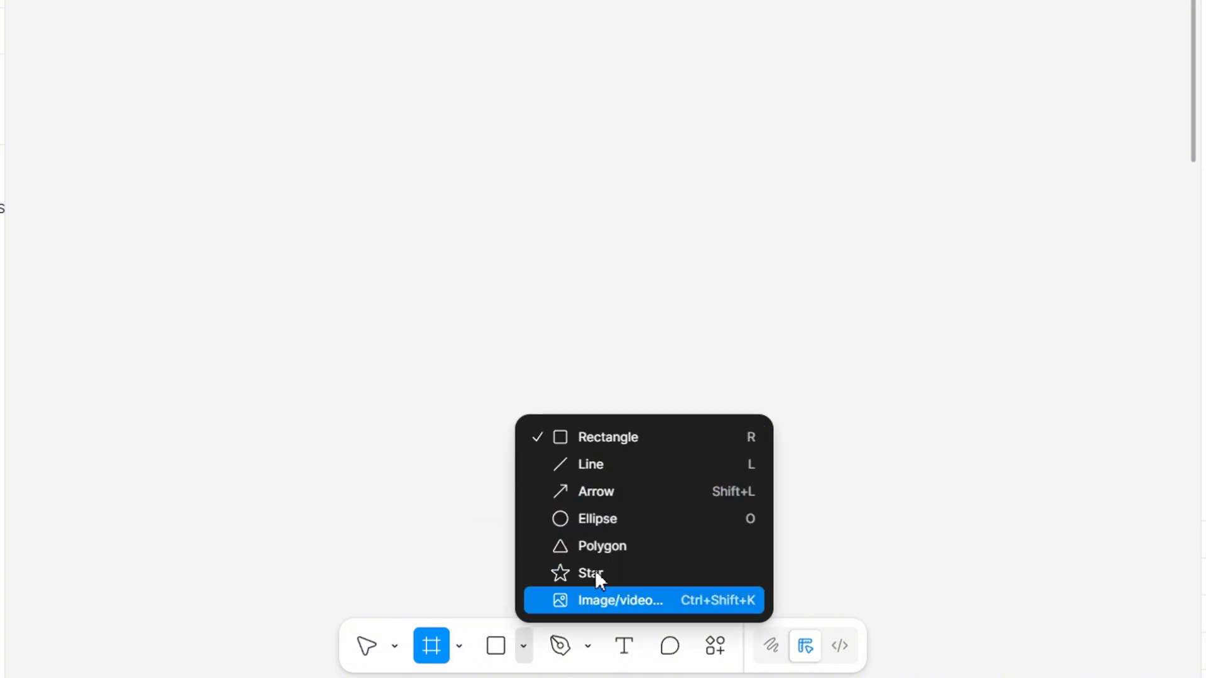
{"action": "left_click", "coordinate": [590, 649]}
{"action": "left_click", "coordinate": [590, 649]}
{"action": "left_click", "coordinate": [668, 647]}
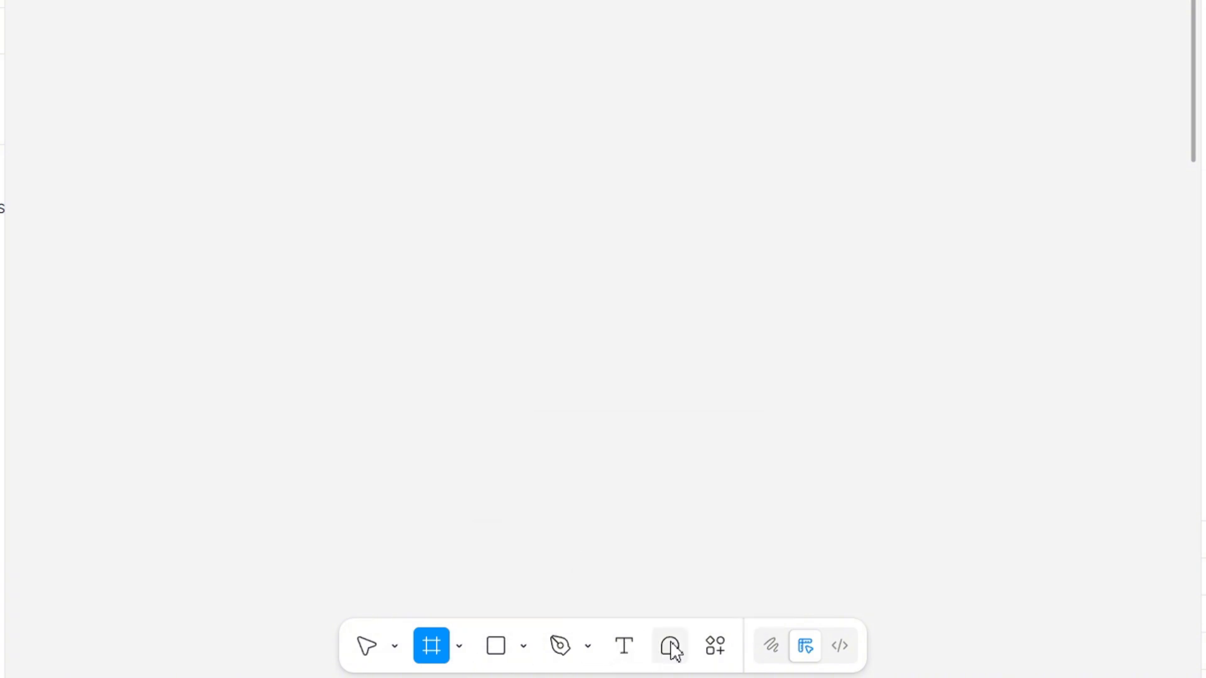
{"action": "left_click", "coordinate": [669, 647]}
{"action": "left_click", "coordinate": [716, 650]}
{"action": "scroll", "coordinate": [471, 450], "scroll_direction": "down", "scroll_amount": 5}
{"action": "scroll", "coordinate": [534, 490], "scroll_direction": "up", "scroll_amount": 5}
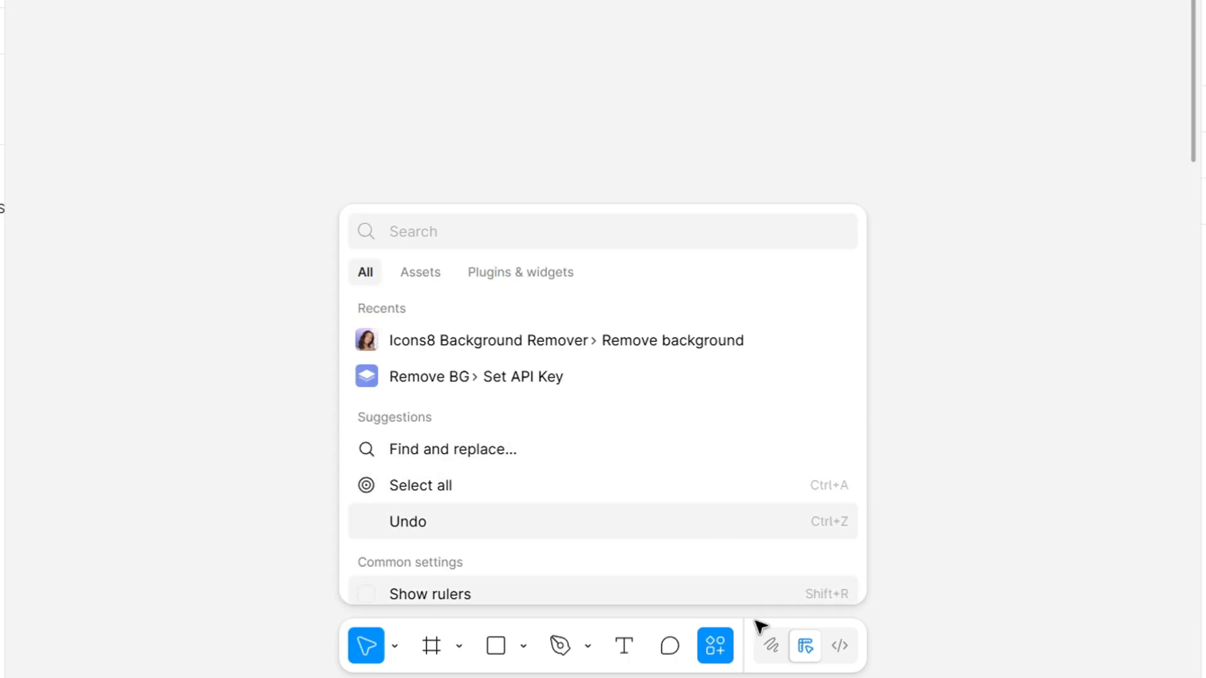
{"action": "left_click", "coordinate": [777, 648]}
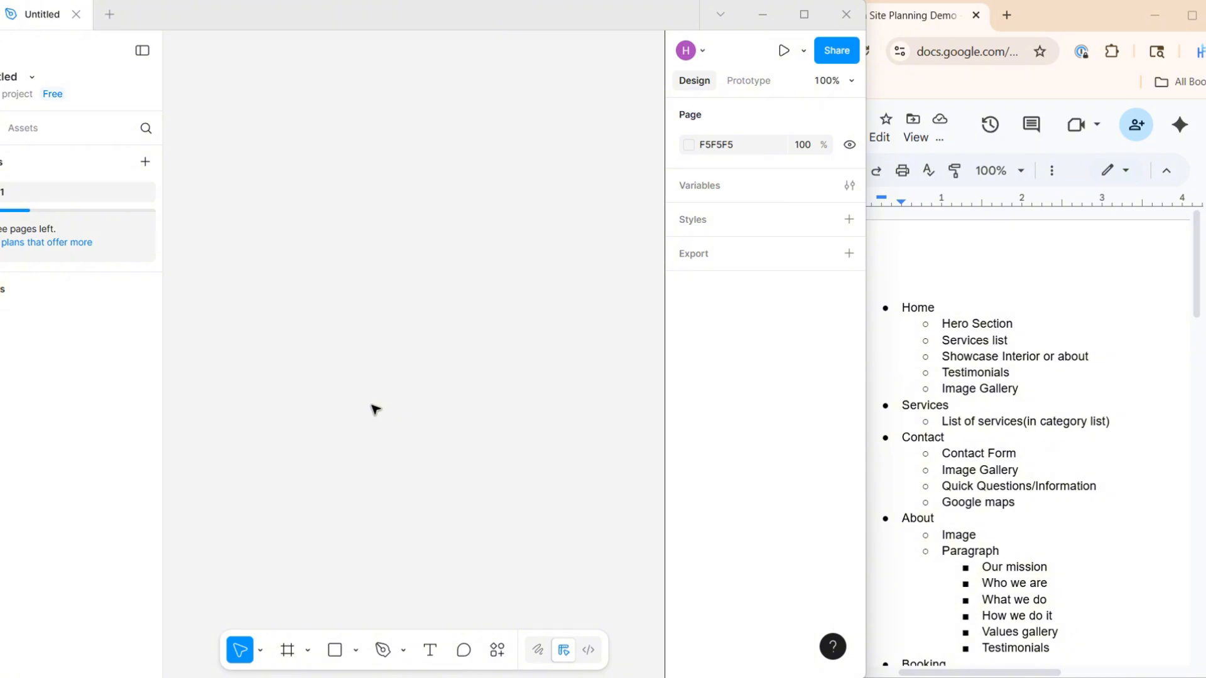
Highlight the Home page sections from Hero Section to Image Gallery in the Google Docs site plan
{"action": "left_click_drag", "start_coordinate": [907, 311], "coordinate": [1049, 392]}
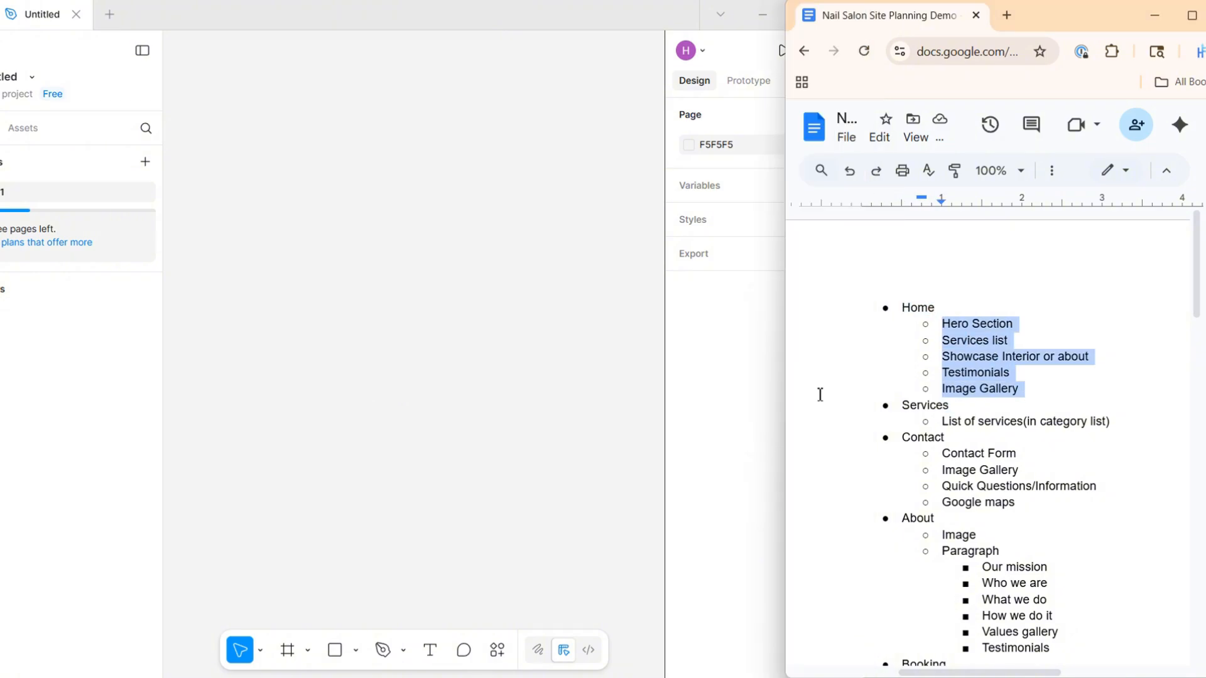
Switch back to Figma and draw a frame about 302 × 378 on the empty canvas
{"action": "left_click", "coordinate": [492, 349]}
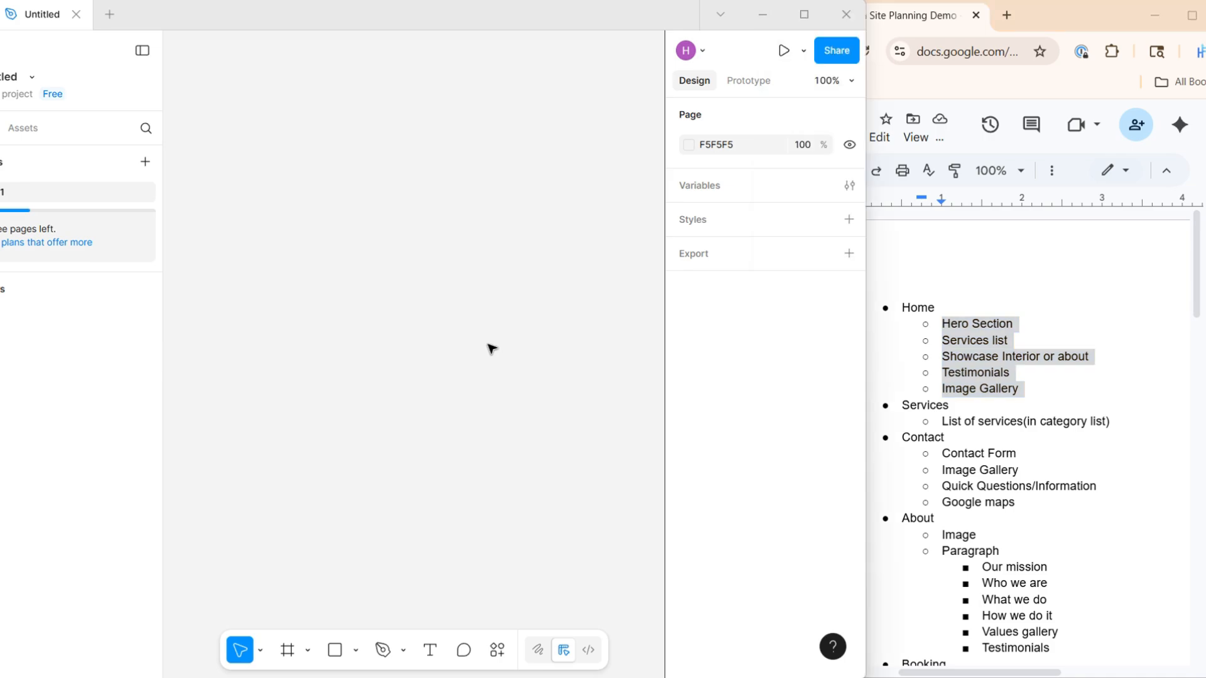
{"action": "left_click", "coordinate": [288, 651]}
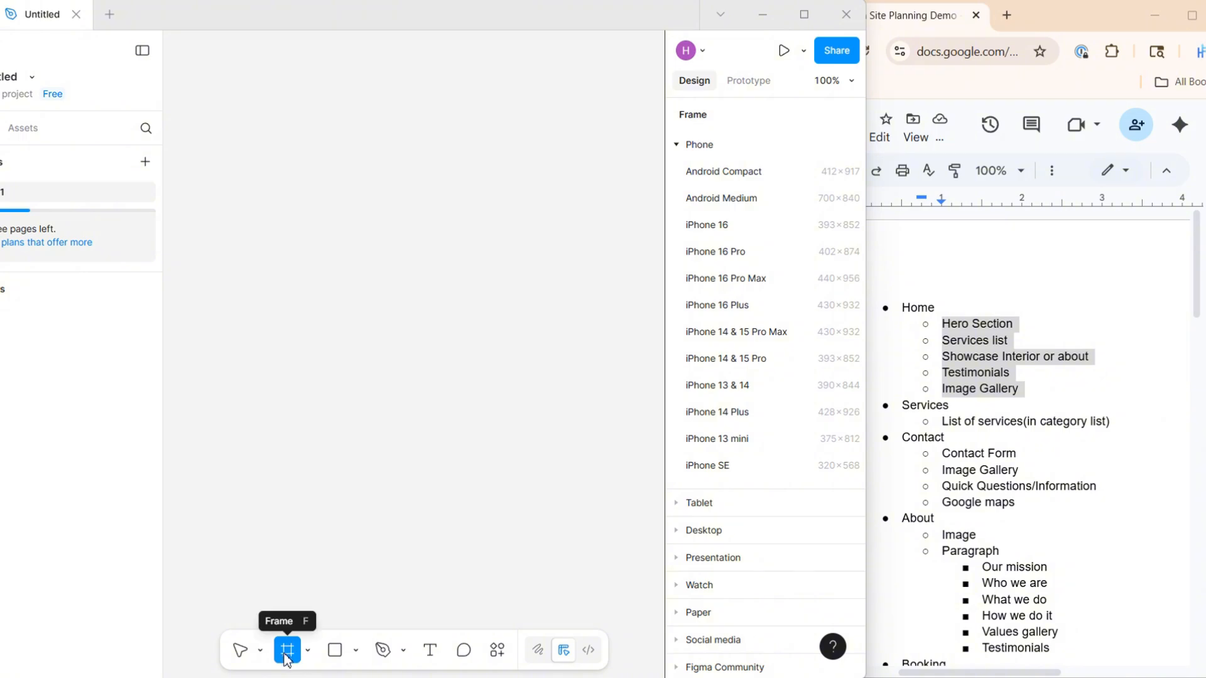
{"action": "left_click_drag", "start_coordinate": [187, 130], "coordinate": [441, 446]}
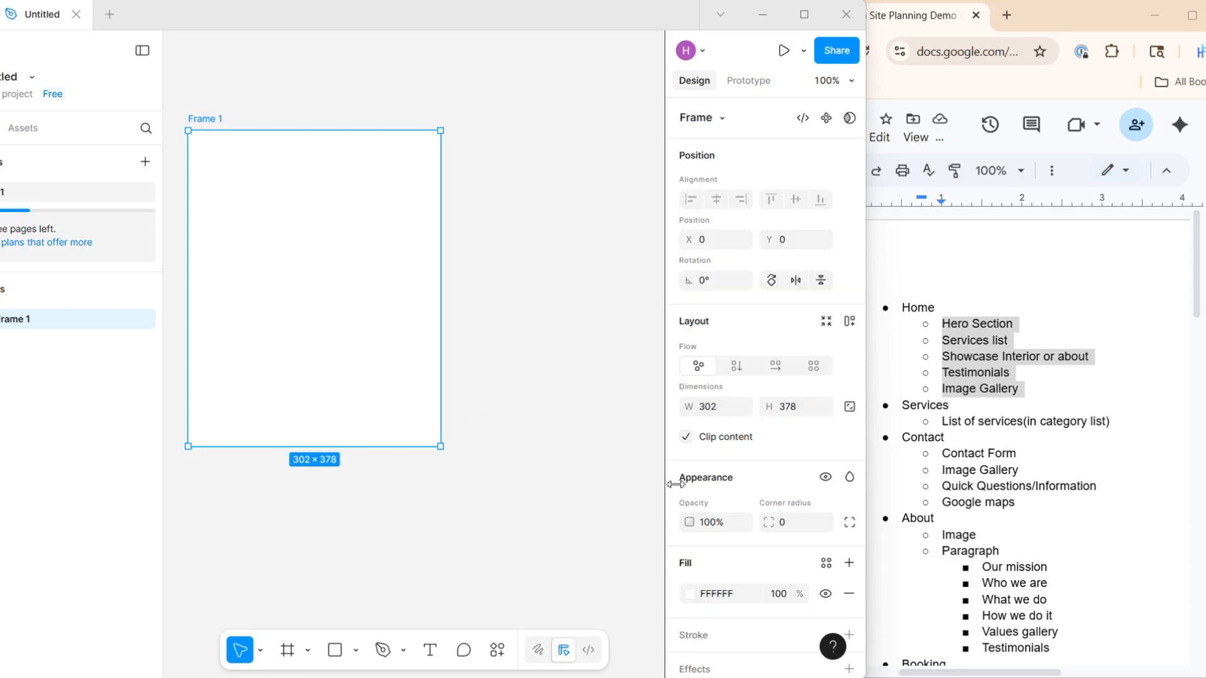
Set the frame's width to 1440
{"action": "left_click", "coordinate": [725, 409]}
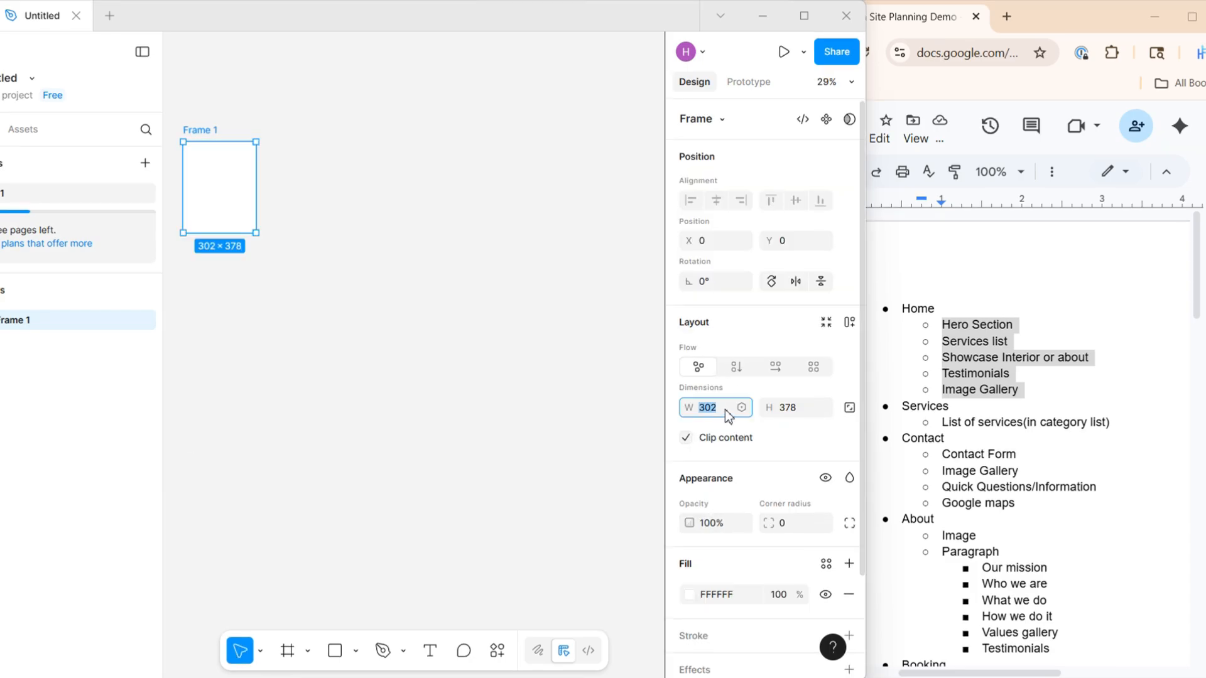
{"action": "type", "text": "1440"}
{"action": "key", "text": "Return"}
{"action": "left_click", "coordinate": [587, 337]}
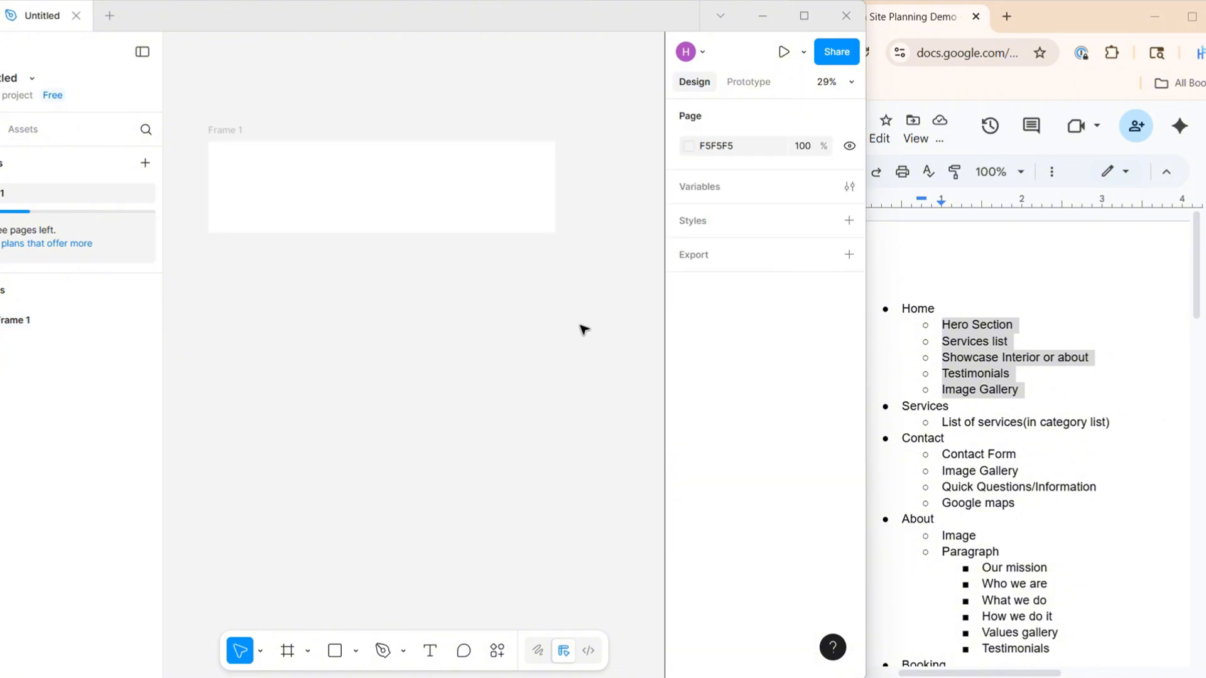
Rename the frame as Home
{"action": "scroll", "coordinate": [584, 329], "scroll_direction": "left", "scroll_amount": 2}
{"action": "scroll", "coordinate": [571, 328], "scroll_direction": "up", "scroll_amount": 2}
{"action": "scroll", "coordinate": [507, 319], "scroll_direction": "up", "scroll_amount": 1}
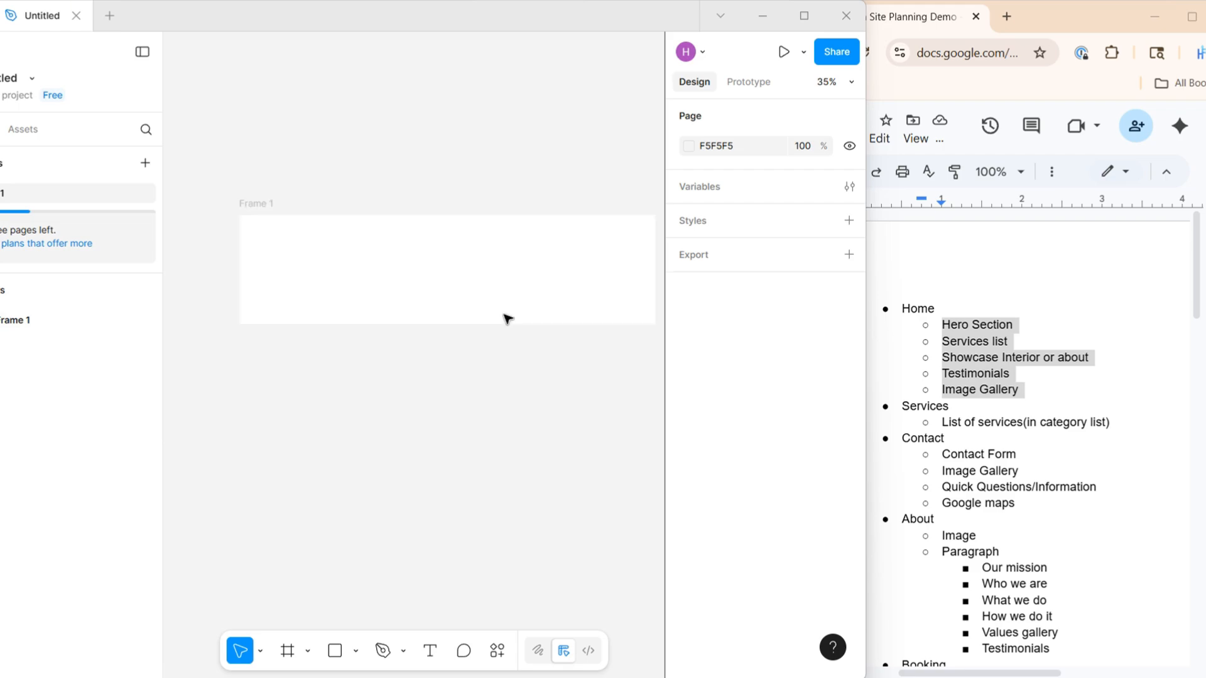
{"action": "scroll", "coordinate": [508, 319], "scroll_direction": "right", "scroll_amount": 1}
{"action": "double_click", "coordinate": [237, 205]}
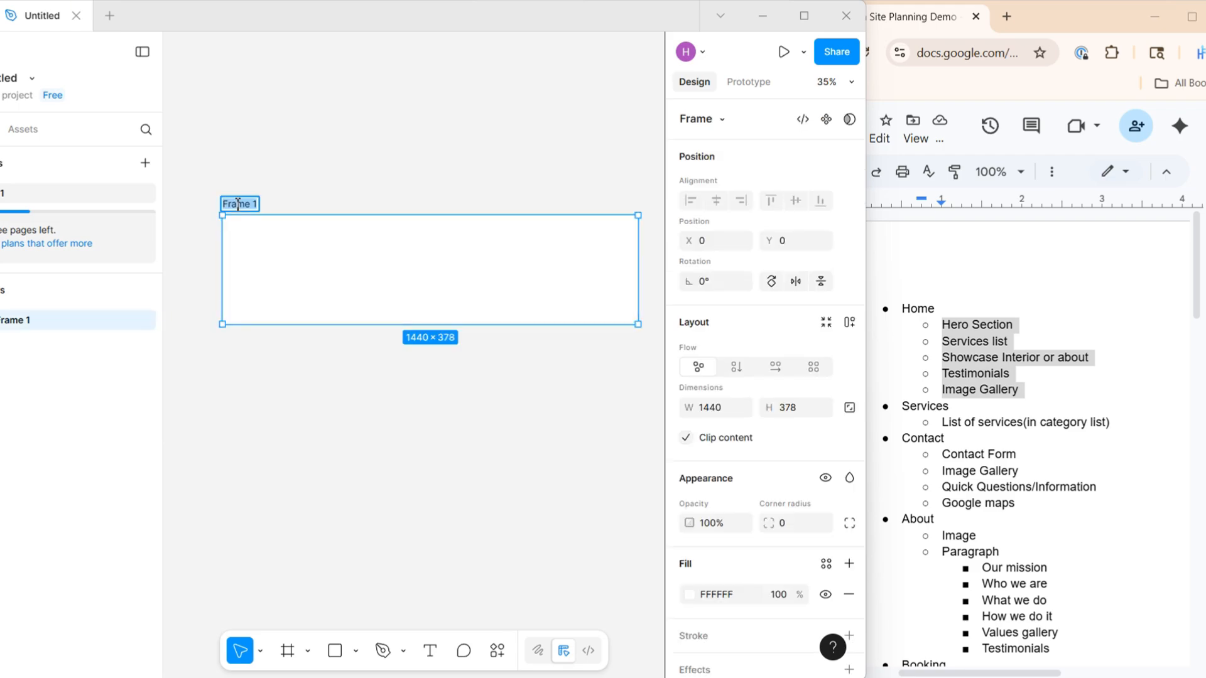
{"action": "type", "text": "Home"}
{"action": "left_click", "coordinate": [518, 415]}
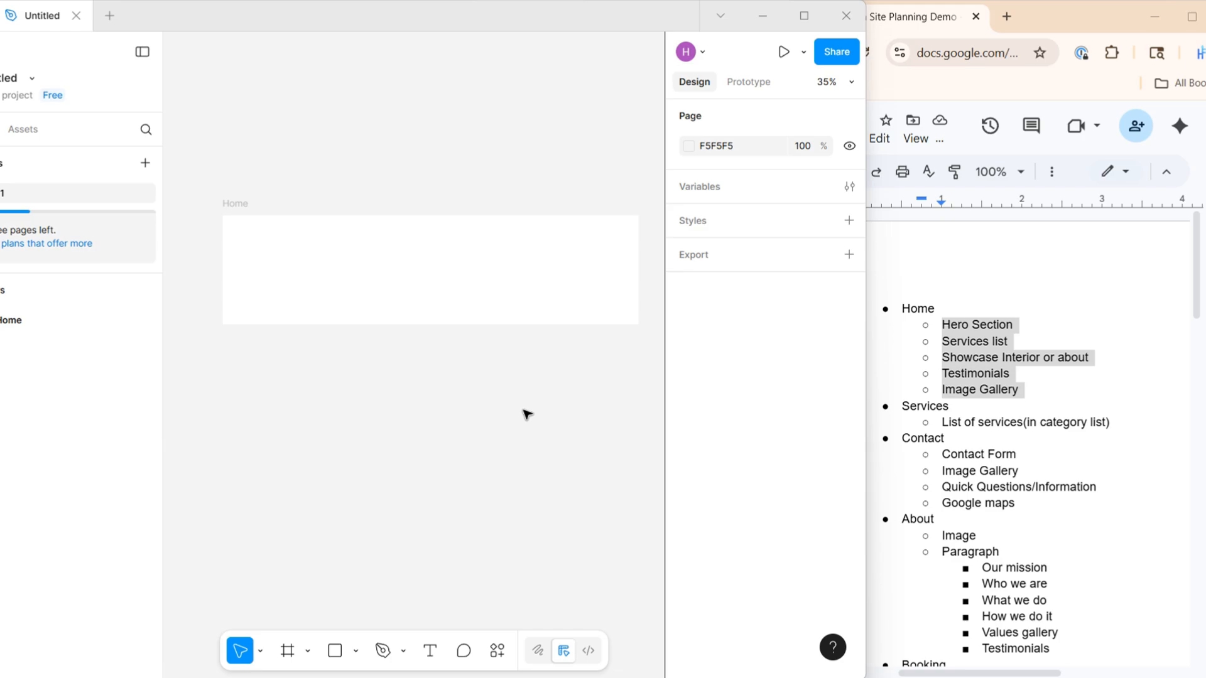
Extend the Home frame downward to a height of about 2851
{"action": "scroll", "coordinate": [523, 397], "scroll_direction": "down", "scroll_amount": 3}
{"action": "left_click", "coordinate": [492, 337]}
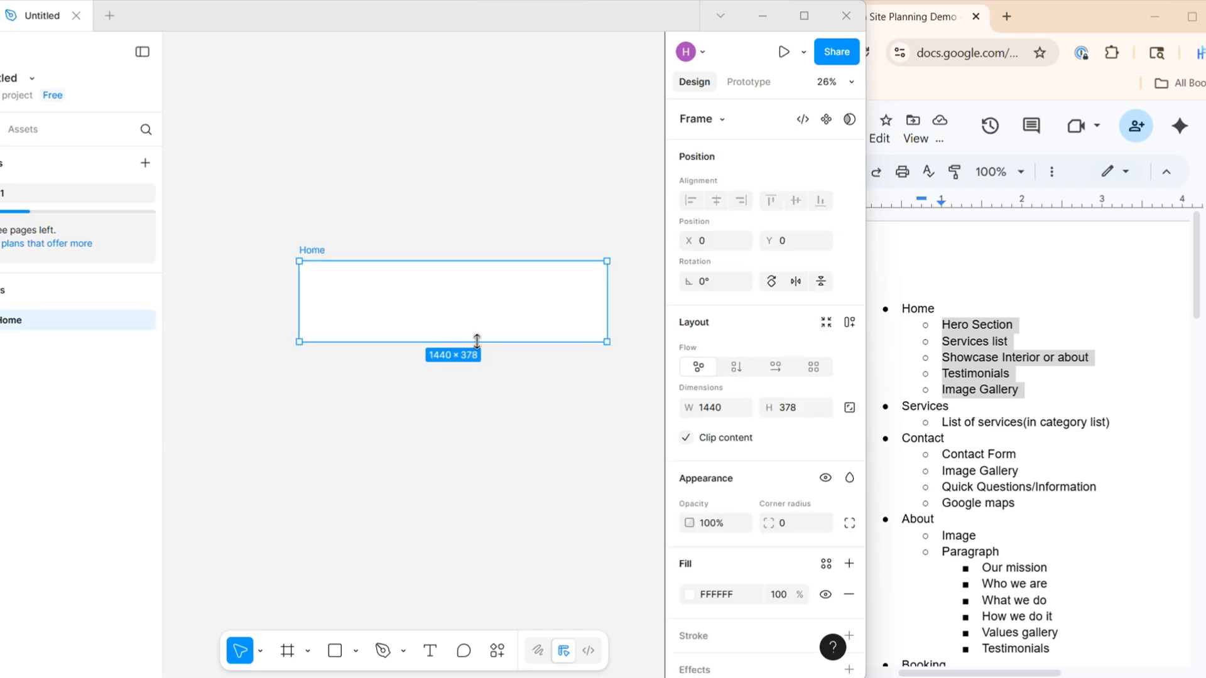
{"action": "left_click_drag", "start_coordinate": [478, 342], "coordinate": [512, 509]}
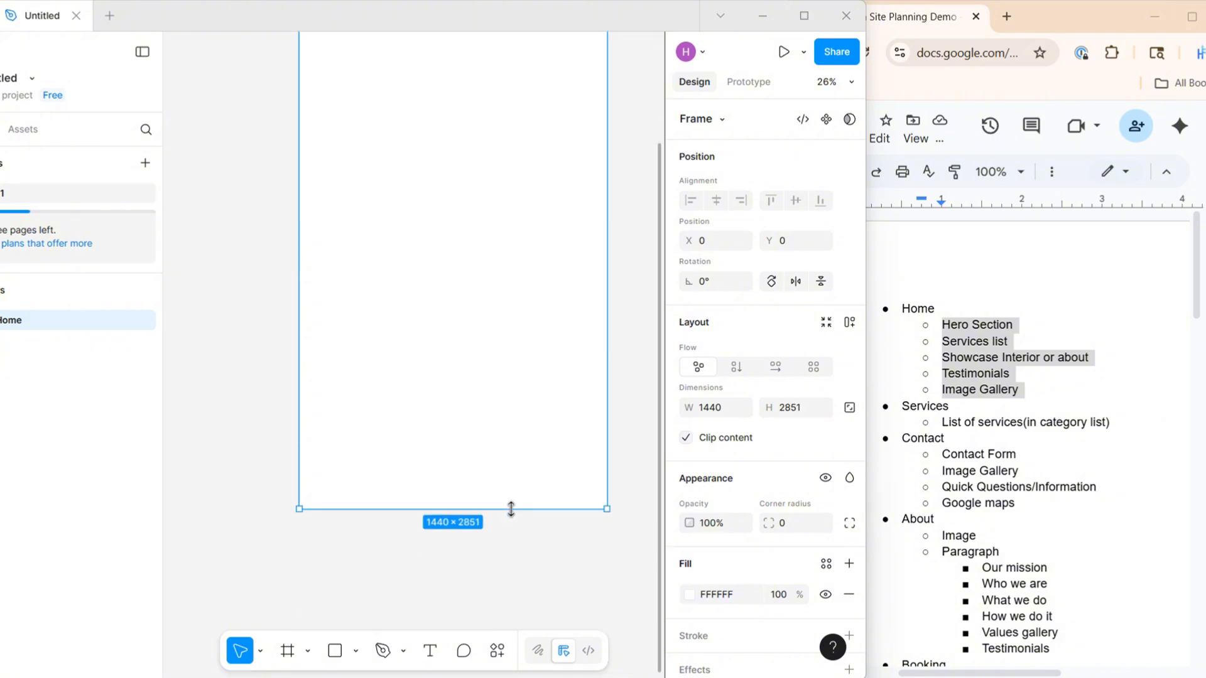
{"action": "scroll", "coordinate": [512, 510], "scroll_direction": "up", "scroll_amount": 4}
{"action": "left_click", "coordinate": [632, 301]}
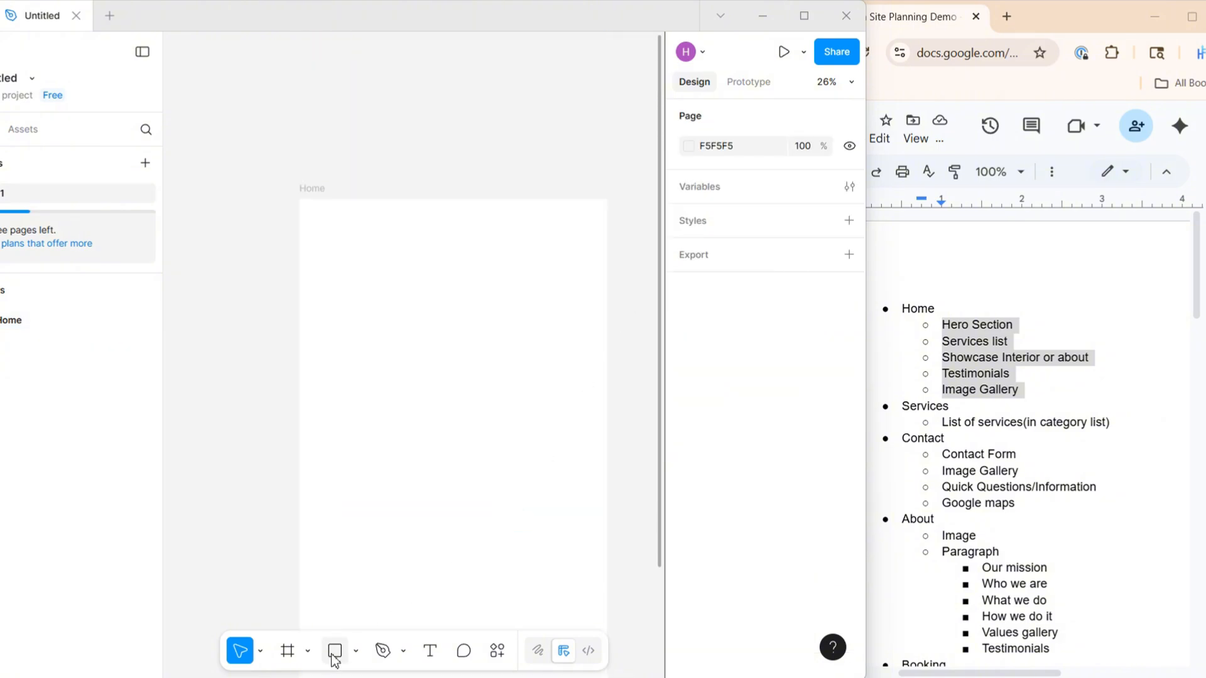
Draw a rectangle near the top of the Home frame and fit it to the full frame width, about 1440 × 442
{"action": "left_click", "coordinate": [356, 653]}
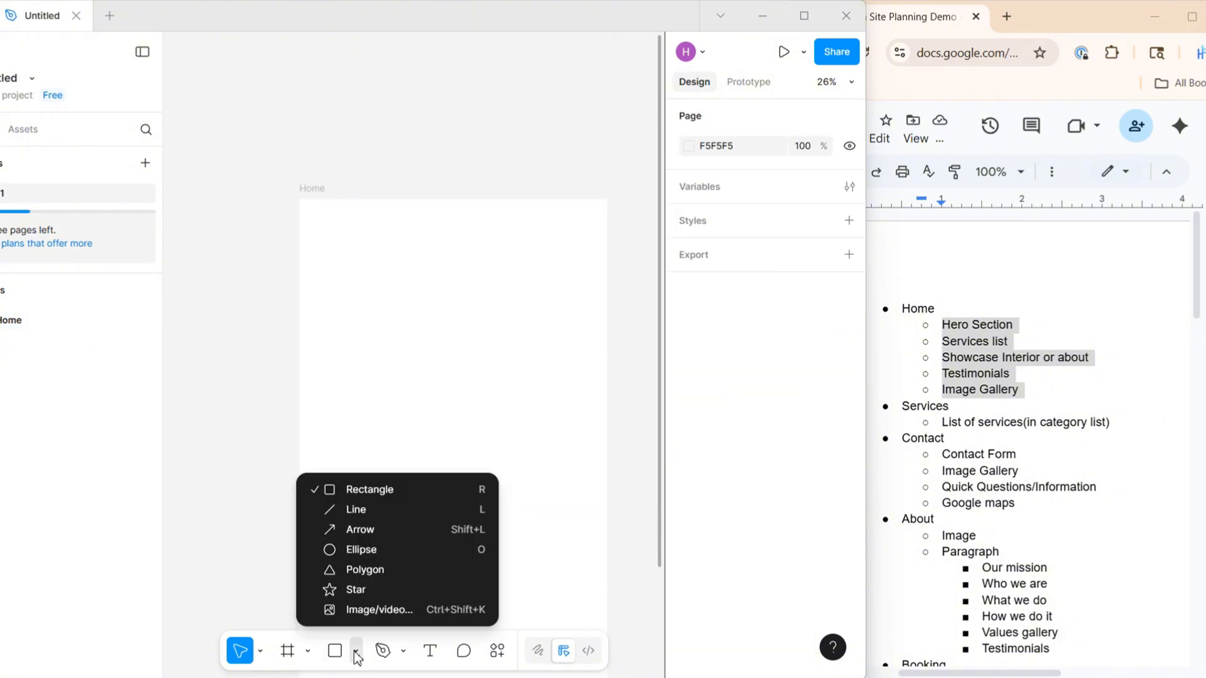
{"action": "left_click", "coordinate": [351, 489]}
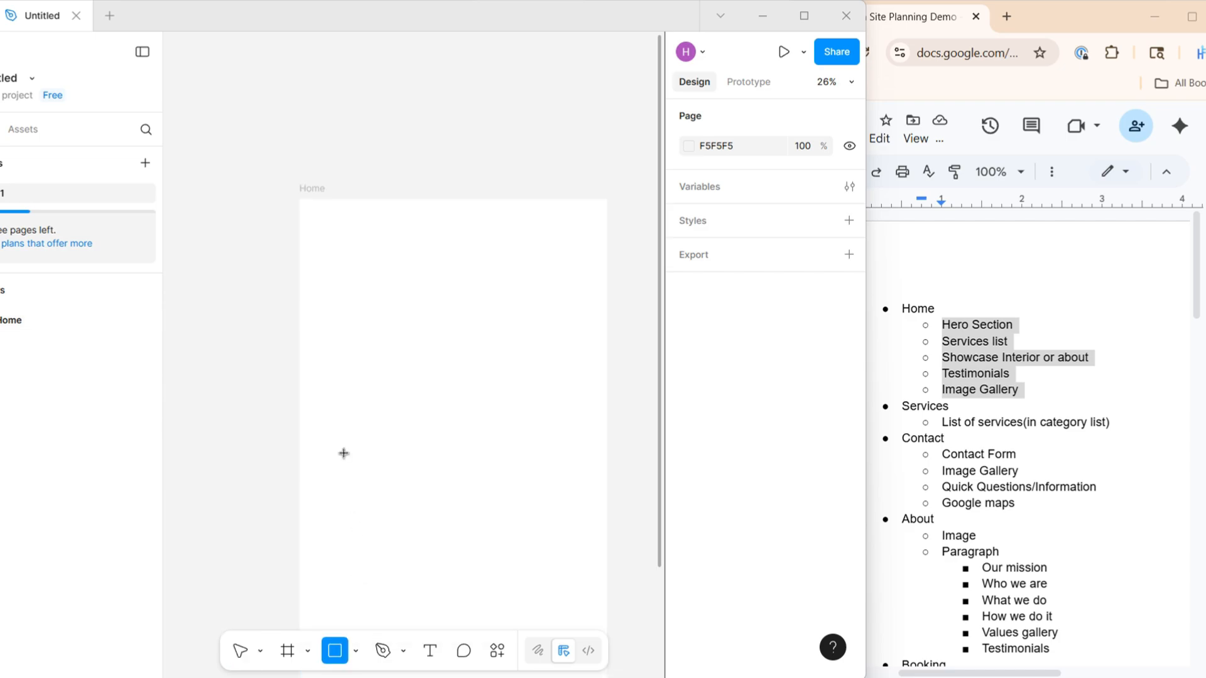
{"action": "mouse_move", "coordinate": [236, 105]}
{"action": "left_mouse_down"}
{"action": "mouse_move", "coordinate": [299, 107]}
{"action": "mouse_move", "coordinate": [485, 158]}
{"action": "mouse_move", "coordinate": [567, 197]}
{"action": "left_mouse_up"}
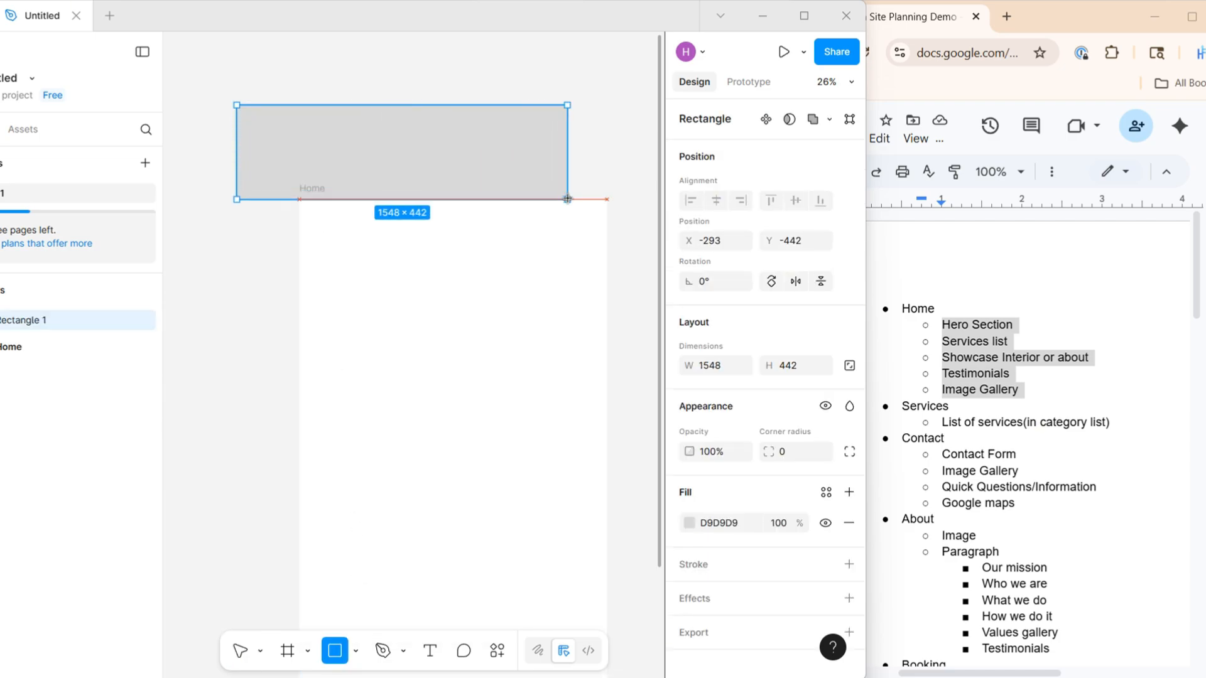
{"action": "mouse_move", "coordinate": [431, 129]}
{"action": "left_mouse_down"}
{"action": "mouse_move", "coordinate": [410, 286]}
{"action": "mouse_move", "coordinate": [469, 272]}
{"action": "left_mouse_up"}
{"action": "left_click_drag", "start_coordinate": [276, 275], "coordinate": [299, 278]}
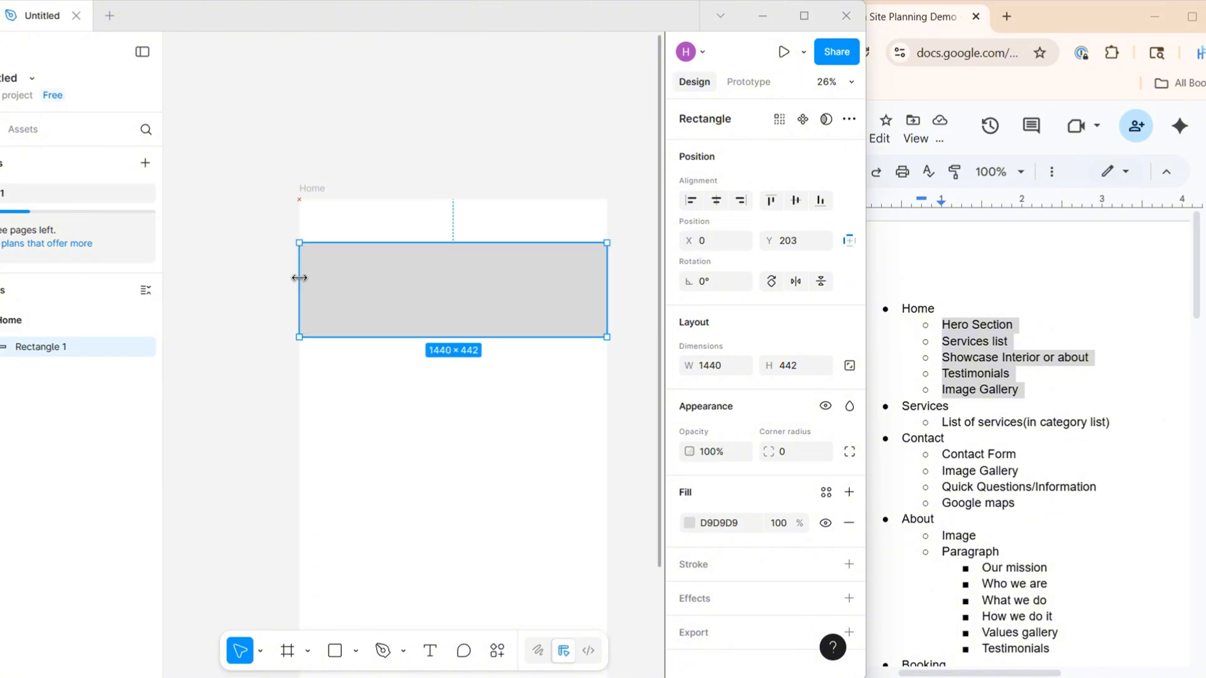
{"action": "left_click", "coordinate": [265, 281]}
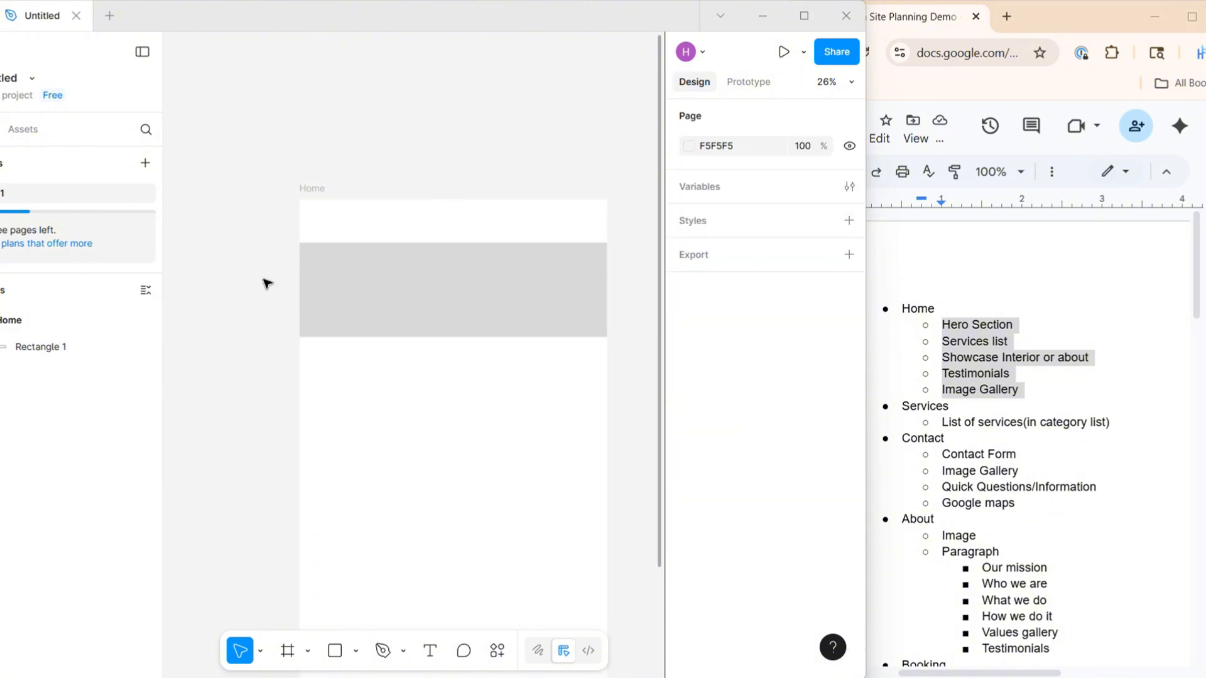
Draw a text box about 1178 × 227 over the grey rectangle and set its font size to 150
{"action": "left_click", "coordinate": [430, 653]}
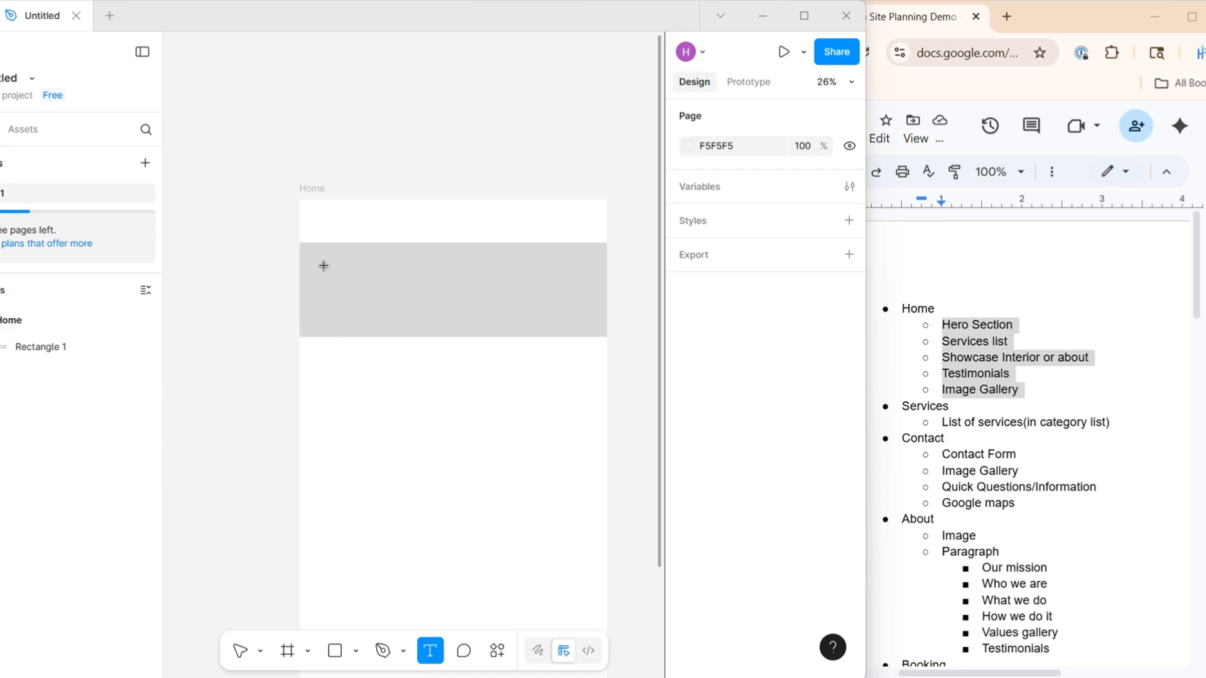
{"action": "left_click_drag", "start_coordinate": [323, 267], "coordinate": [576, 315]}
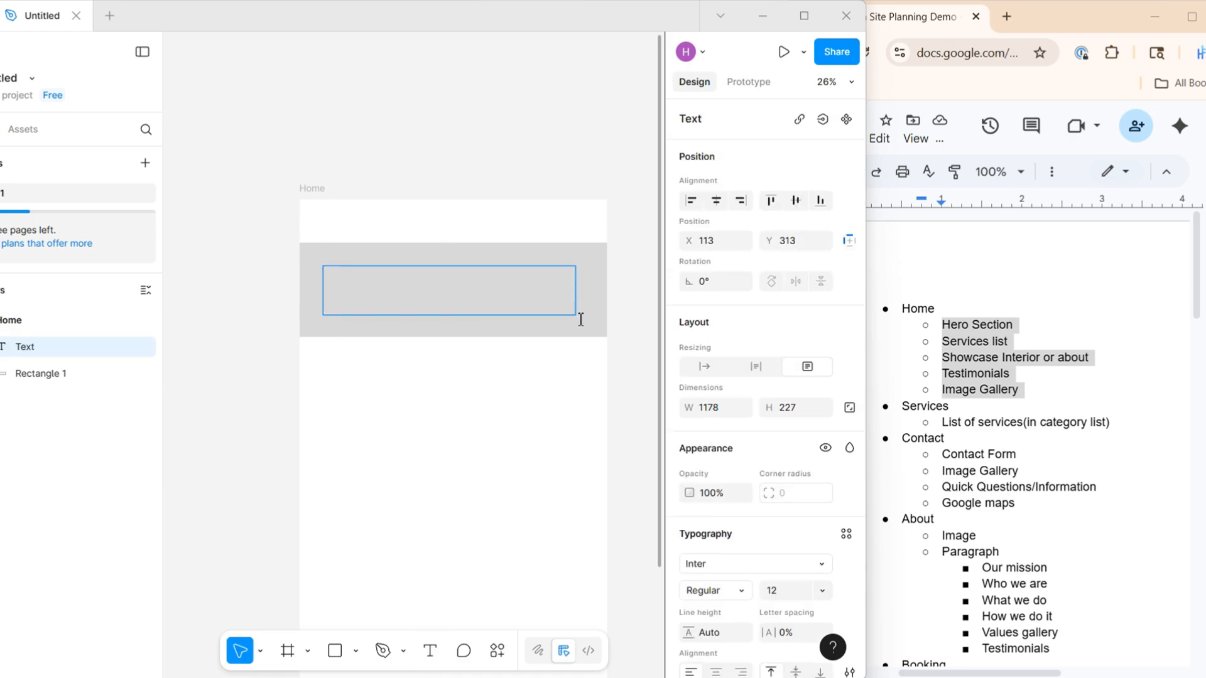
{"action": "scroll", "coordinate": [798, 560], "scroll_direction": "down", "scroll_amount": 1}
{"action": "left_click", "coordinate": [786, 507]}
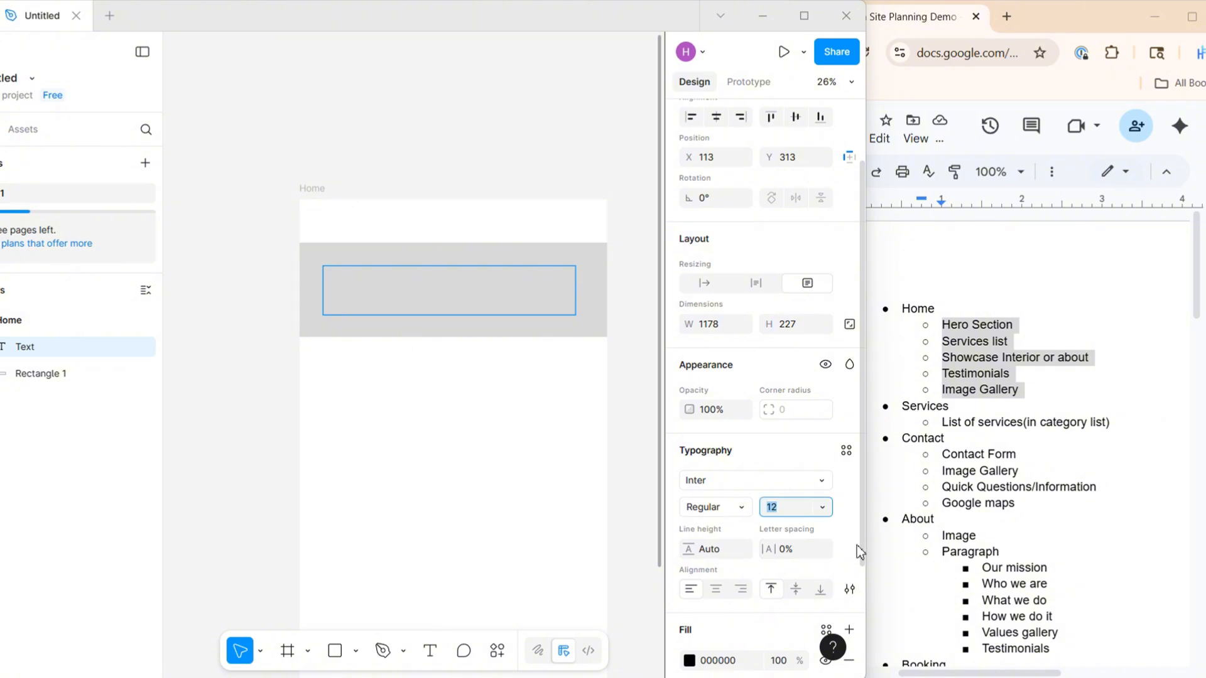
{"action": "type", "text": "150"}
{"action": "key", "text": "Return"}
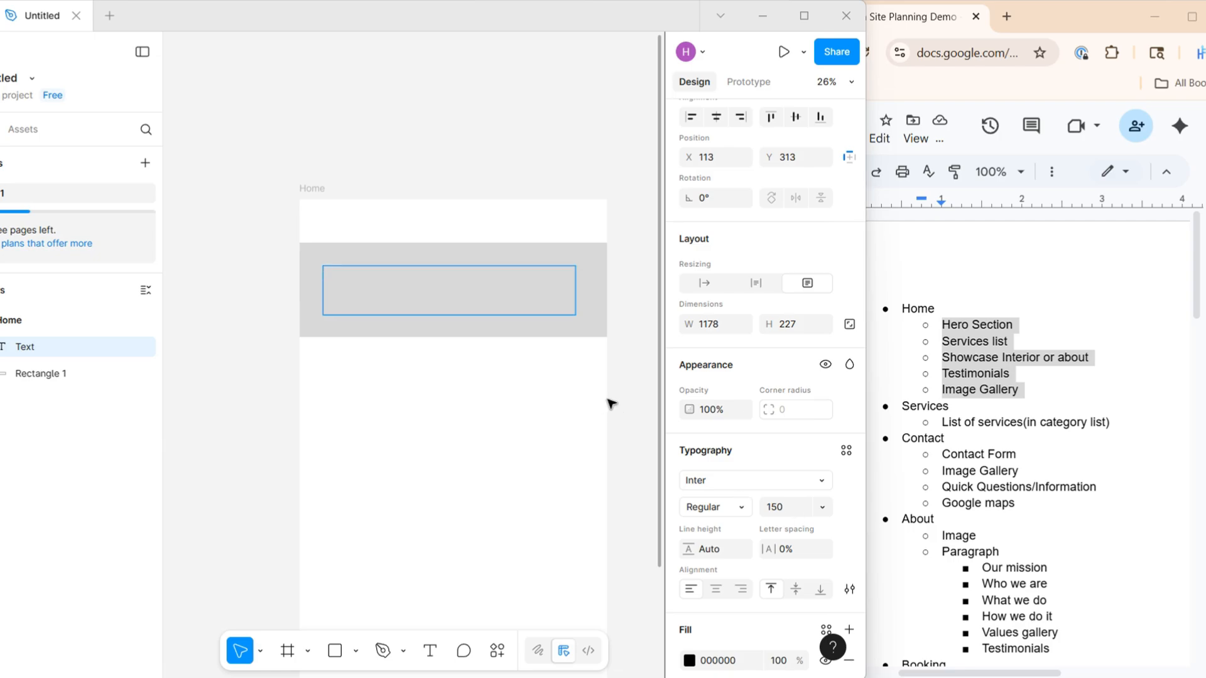
Enter "Hero Section" in the text box, then narrow the box and center it on the grey rectangle
{"action": "type", "text": "Hero Section"}
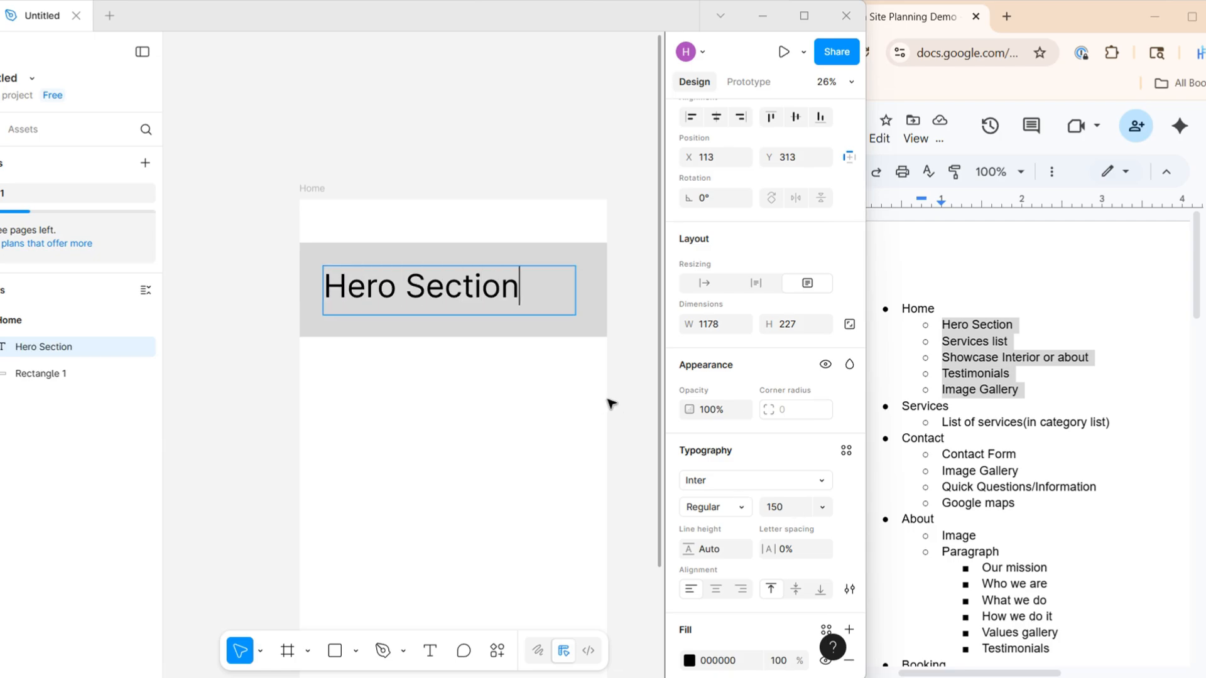
{"action": "key", "text": "Escape"}
{"action": "left_click_drag", "start_coordinate": [575, 291], "coordinate": [504, 289]}
{"action": "left_click", "coordinate": [264, 248]}
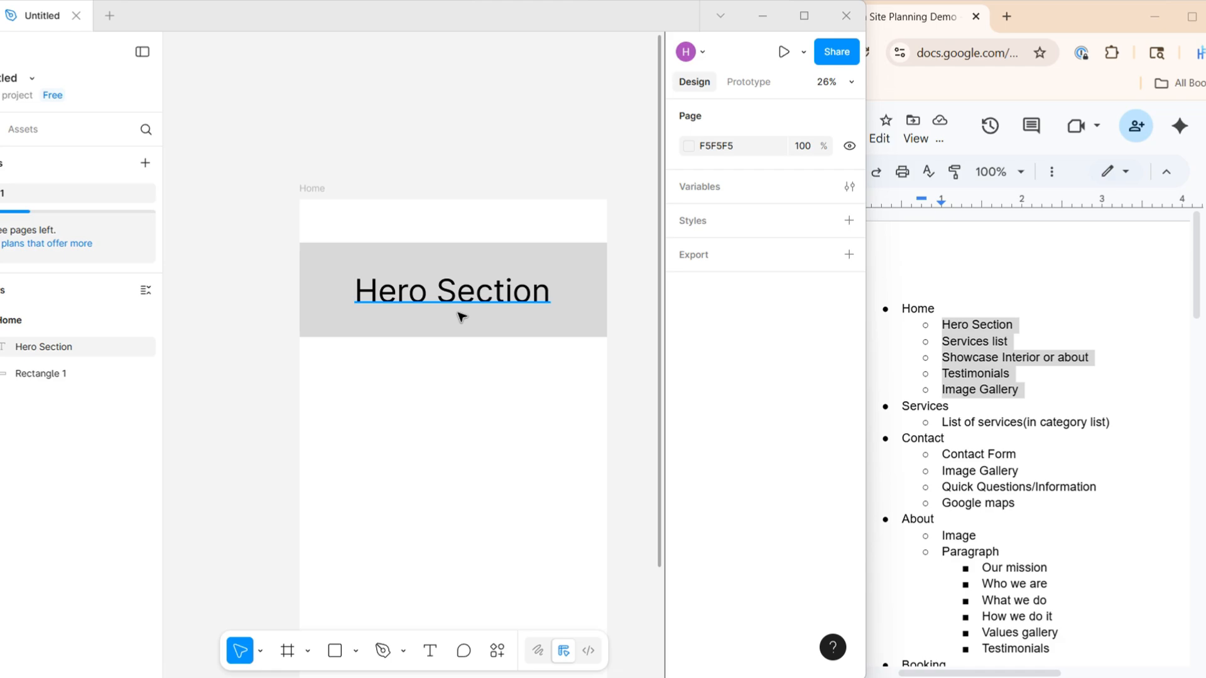
Group the Hero Section text with its rectangle and stack copies of the block below it in the Home frame
{"action": "scroll", "coordinate": [432, 413], "scroll_direction": "down", "scroll_amount": 1}
{"action": "left_click", "coordinate": [515, 338]}
{"action": "left_click", "coordinate": [487, 328], "text": "shift"}
{"action": "key", "text": "ctrl+g"}
{"action": "key", "text": "ctrl+v"}
{"action": "scroll", "coordinate": [358, 253], "scroll_direction": "up", "scroll_amount": 3}
{"action": "left_click_drag", "start_coordinate": [362, 201], "coordinate": [358, 294]}
Replace the text of the second and third blocks with "Services list" and "Showcase Interior or about" from the site plan
{"action": "triple_click", "coordinate": [975, 342]}
{"action": "double_click", "coordinate": [447, 270]}
{"action": "type", "text": "Services list"}
{"action": "triple_click", "coordinate": [981, 361]}
{"action": "double_click", "coordinate": [448, 363]}
{"action": "type", "text": "Showcase Interior or about"}
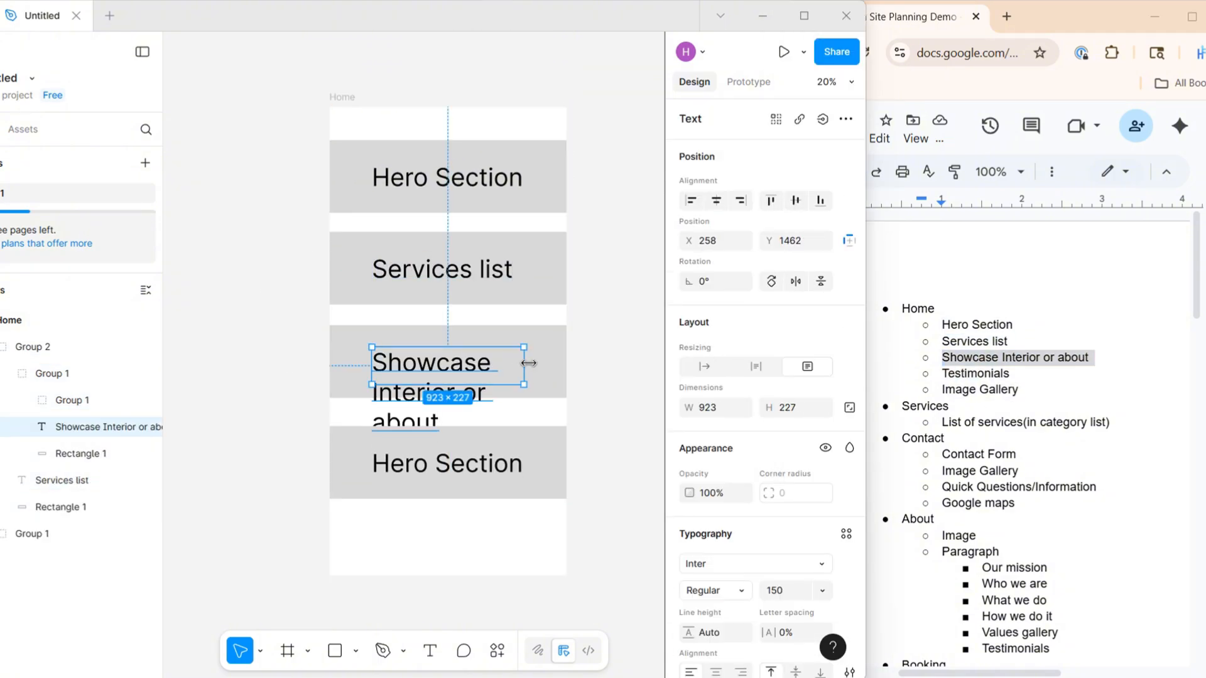
Widen the "Showcase Interior or about" text box to the full block width and center its text
{"action": "left_click_drag", "start_coordinate": [524, 362], "coordinate": [566, 363]}
{"action": "left_click_drag", "start_coordinate": [372, 362], "coordinate": [329, 363]}
{"action": "left_click", "coordinate": [716, 672]}
Replace the fourth block's text with "Testimonials" from the site plan
{"action": "triple_click", "coordinate": [981, 376]}
{"action": "double_click", "coordinate": [447, 464]}
{"action": "type", "text": "Testimonials"}
Copy the Hero Section block below Testimonials and replace its text with "Image Gallery" from the site plan
{"action": "triple_click", "coordinate": [981, 391]}
{"action": "left_click", "coordinate": [514, 206]}
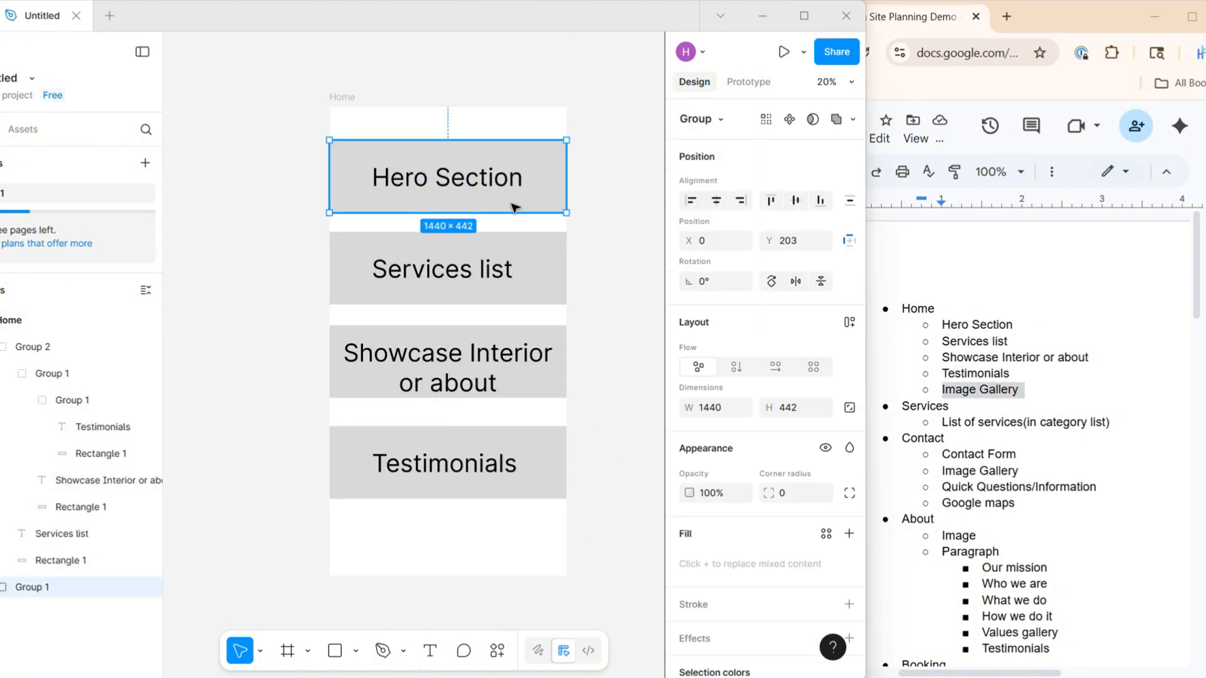
{"action": "key", "text": "ctrl+v"}
{"action": "double_click", "coordinate": [447, 541]}
{"action": "left_click_drag", "start_coordinate": [514, 206], "coordinate": [542, 543]}
{"action": "type", "text": "Image Gallery"}
Extend the Home frame downward and move the Image Gallery block to leave a gap below Testimonials
{"action": "left_click", "coordinate": [548, 534]}
{"action": "left_click", "coordinate": [23, 328]}
{"action": "left_click_drag", "start_coordinate": [448, 542], "coordinate": [448, 607]}
{"action": "left_click_drag", "start_coordinate": [447, 507], "coordinate": [448, 532]}
{"action": "left_click", "coordinate": [608, 420]}
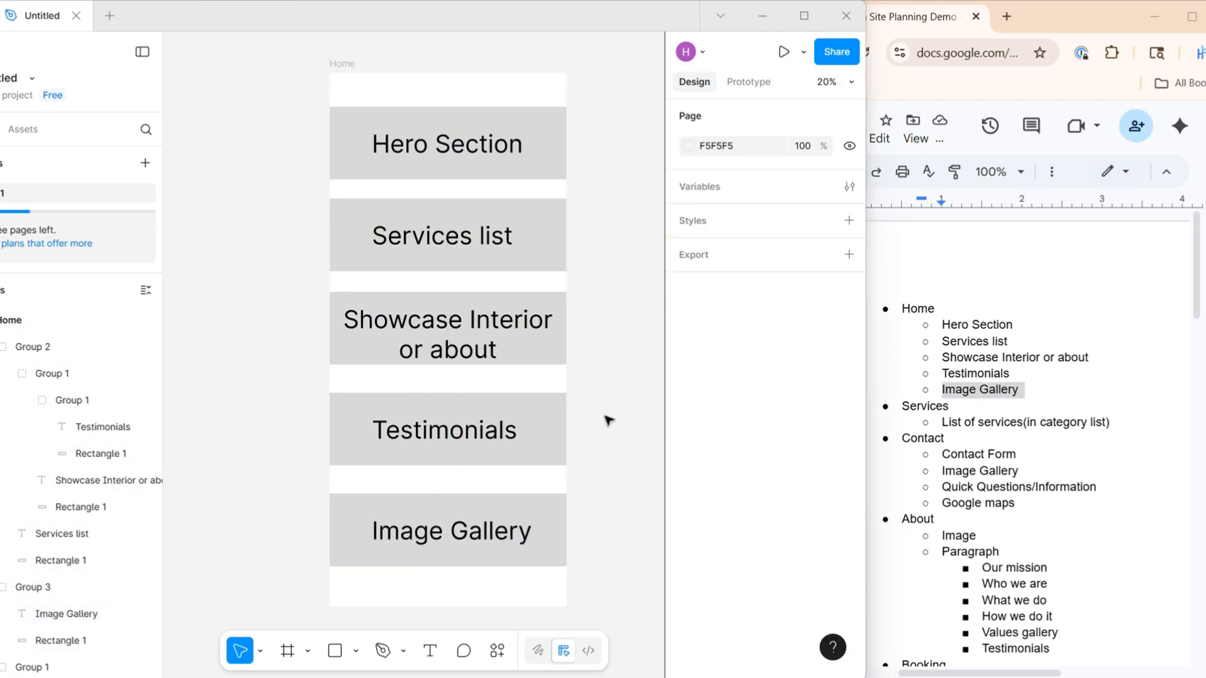
Draw a full-width header rectangle, 1440 × 203, in the space above the Hero Section block
{"action": "scroll", "coordinate": [376, 596], "scroll_direction": "up", "scroll_amount": 1}
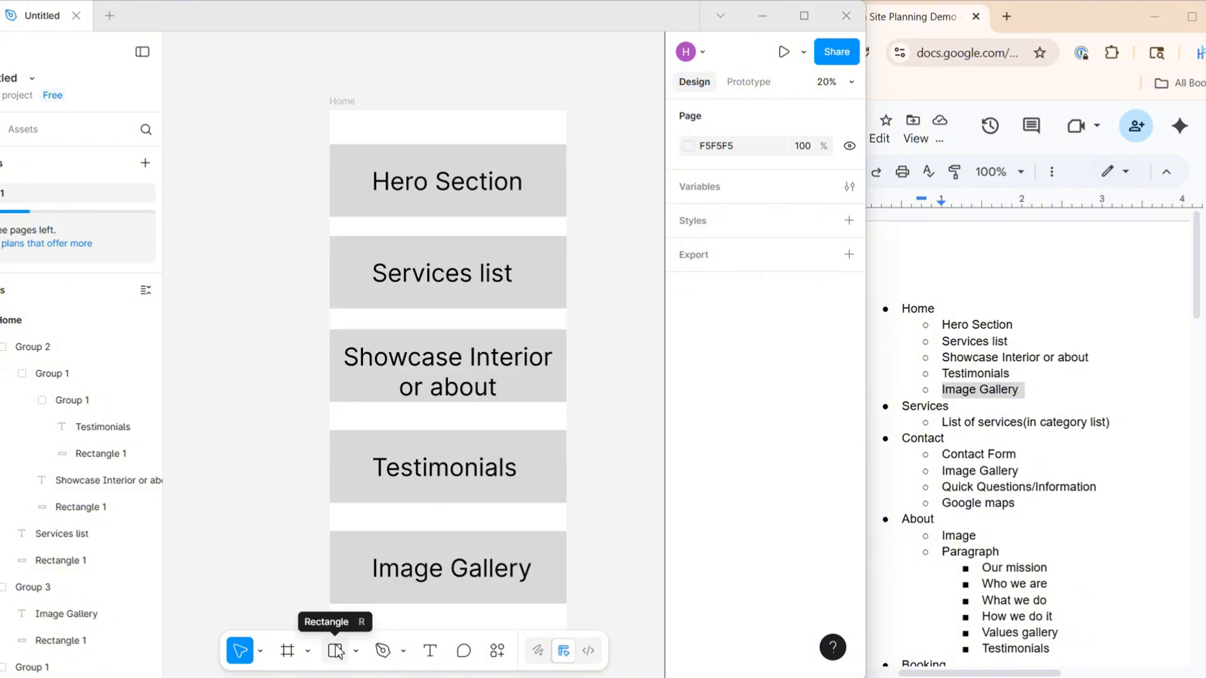
{"action": "left_click", "coordinate": [336, 651]}
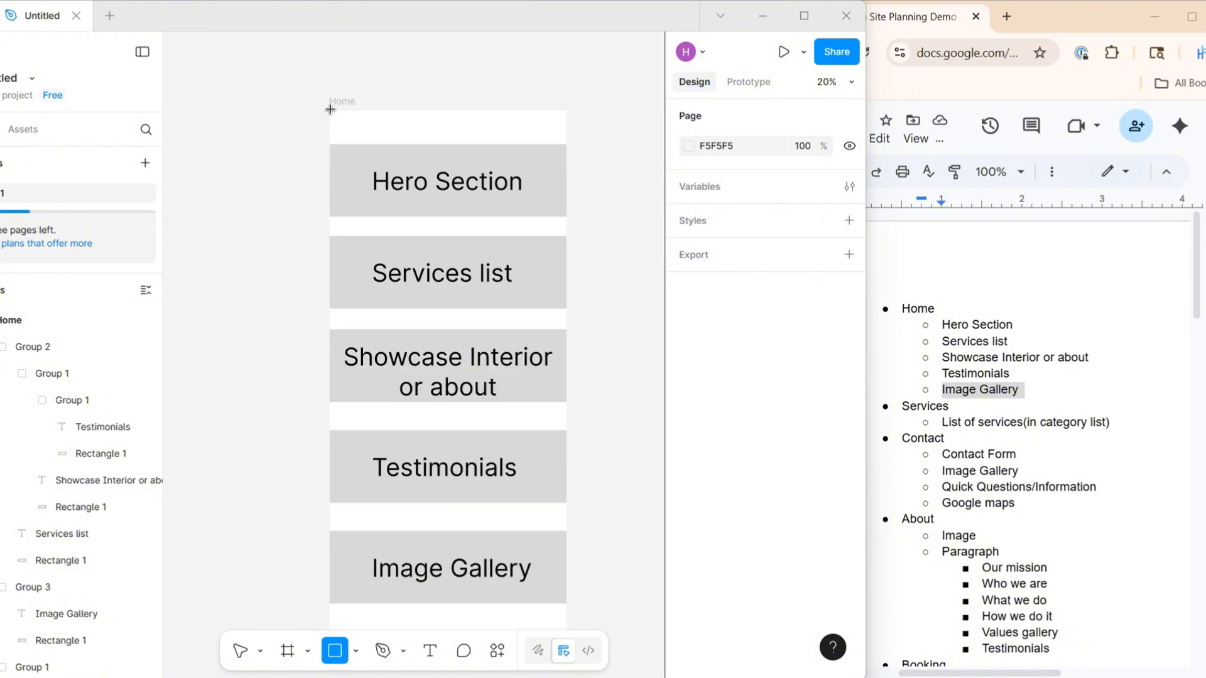
{"action": "left_click_drag", "start_coordinate": [330, 110], "coordinate": [567, 144]}
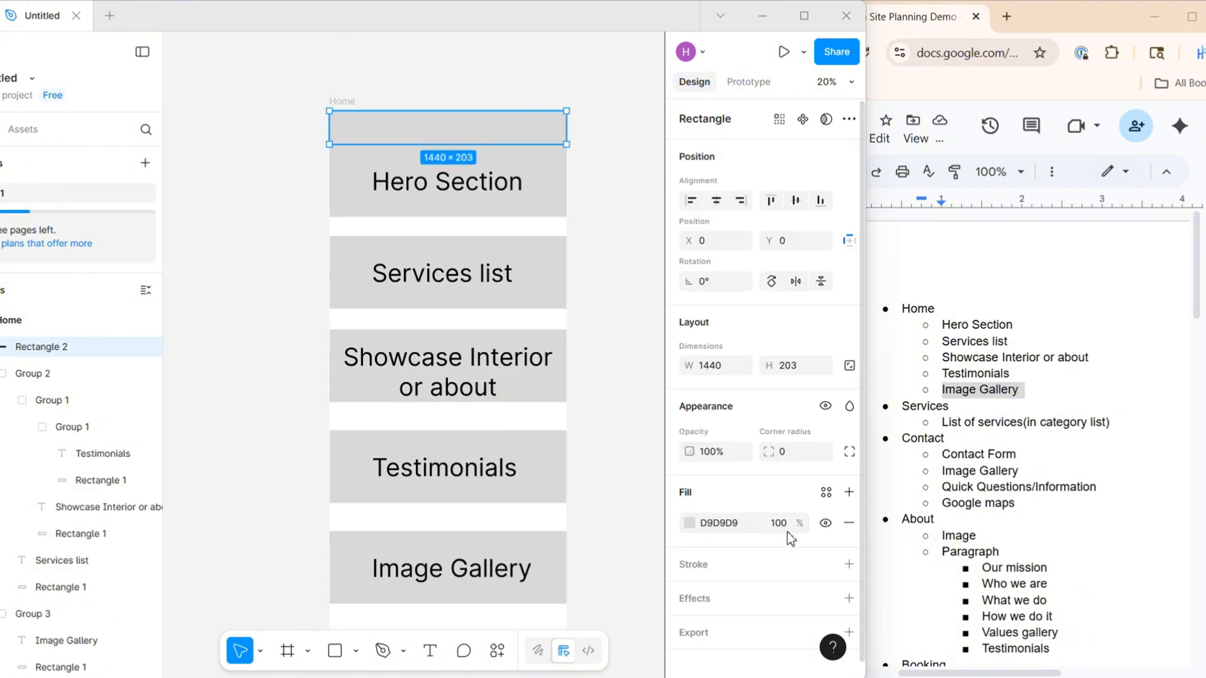
Change the header rectangle's fill to the dark grey 5E5858
{"action": "scroll", "coordinate": [715, 510], "scroll_direction": "down", "scroll_amount": 1}
{"action": "left_click", "coordinate": [690, 512]}
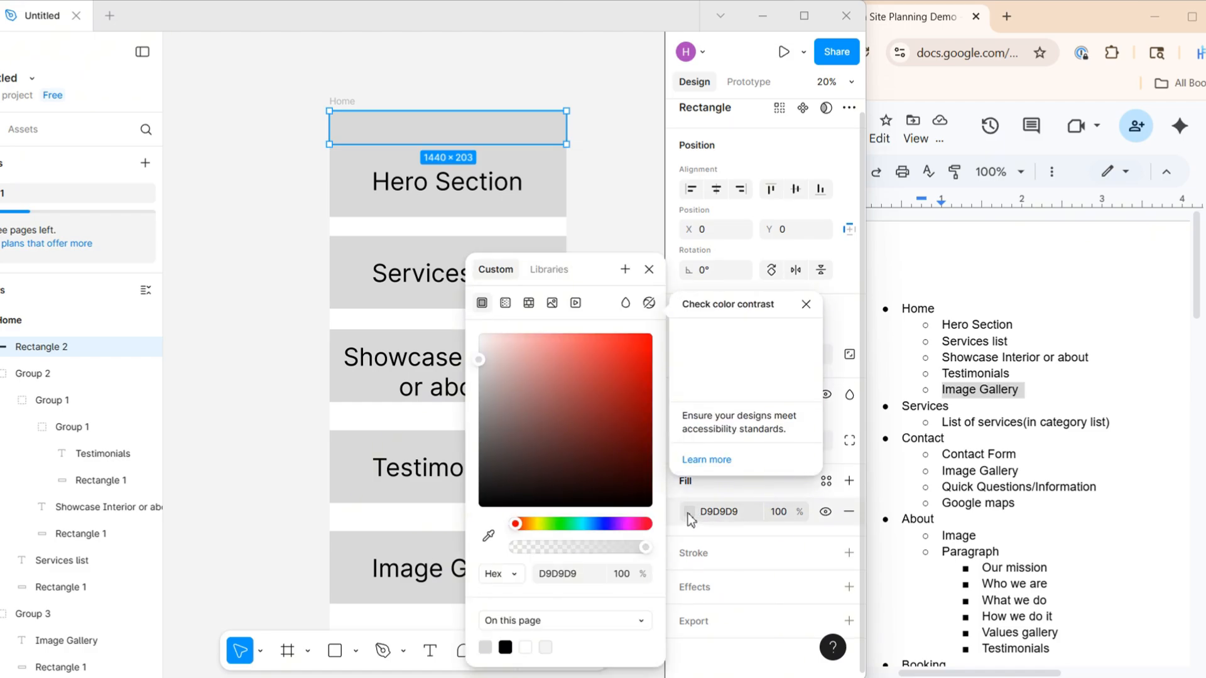
{"action": "left_click", "coordinate": [487, 372]}
{"action": "left_click_drag", "start_coordinate": [487, 372], "coordinate": [488, 450]}
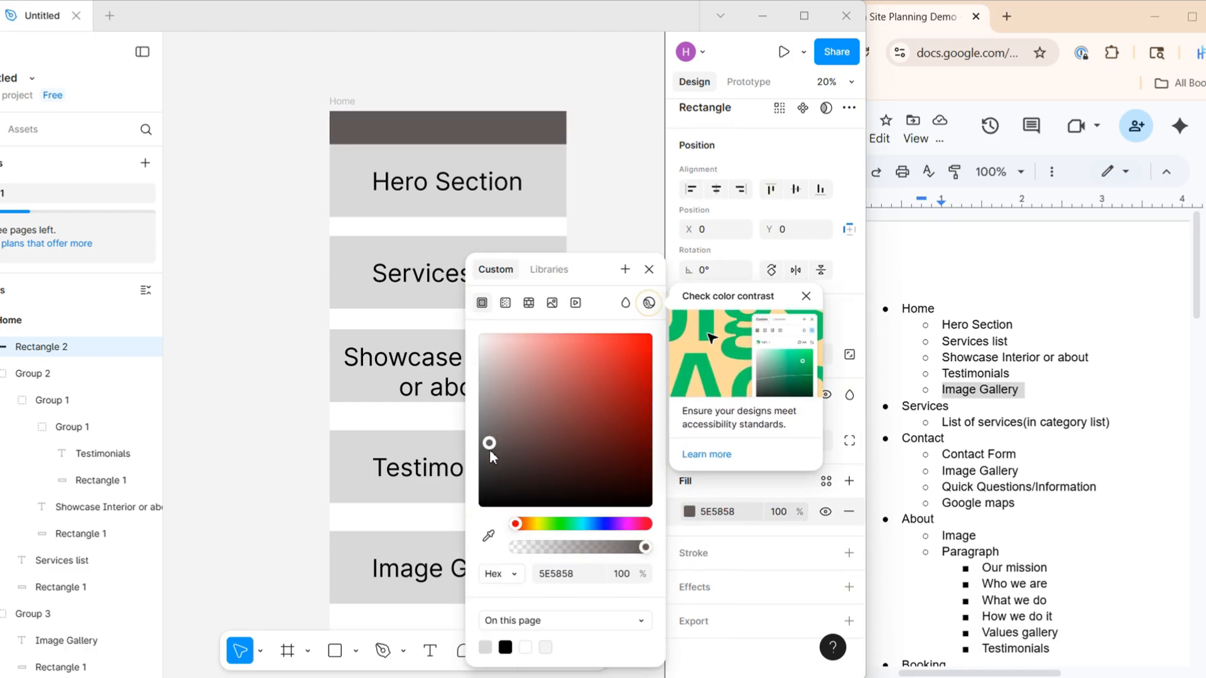
{"action": "left_click", "coordinate": [197, 250]}
Select all five section blocks and move them down to leave a gap below the header bar
{"action": "scroll", "coordinate": [352, 330], "scroll_direction": "down", "scroll_amount": 1}
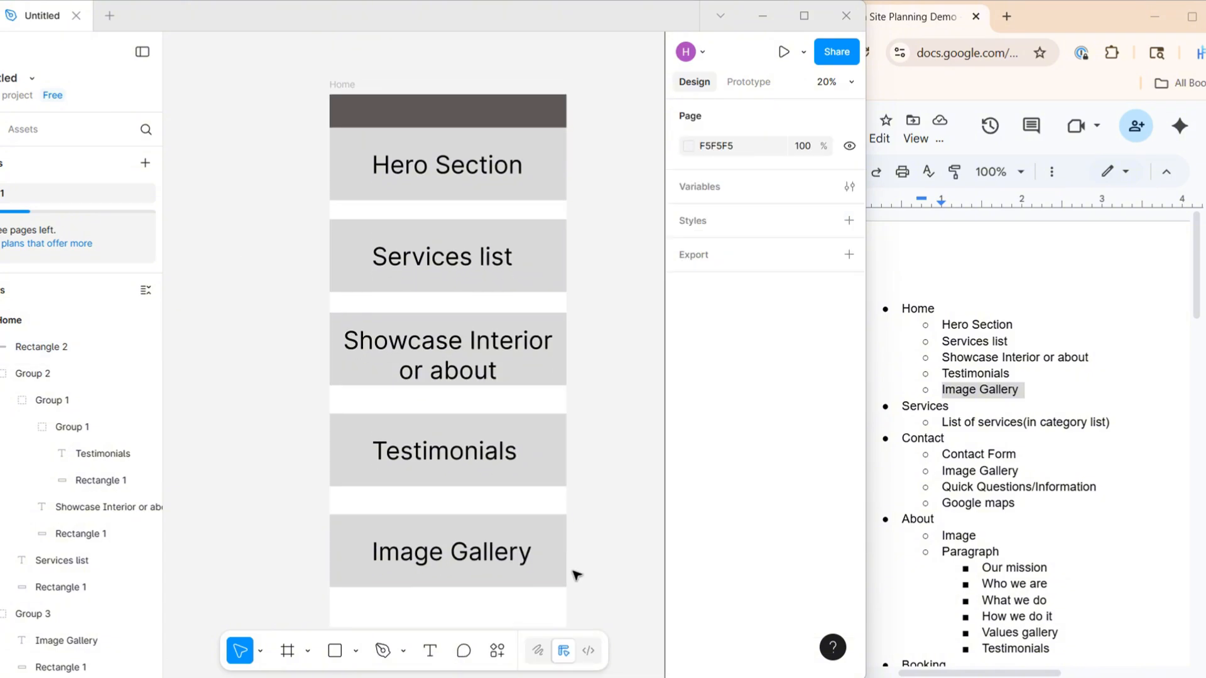
{"action": "mouse_move", "coordinate": [592, 579]}
{"action": "left_mouse_down"}
{"action": "mouse_move", "coordinate": [401, 148]}
{"action": "mouse_move", "coordinate": [333, 143]}
{"action": "mouse_move", "coordinate": [353, 164]}
{"action": "left_mouse_up"}
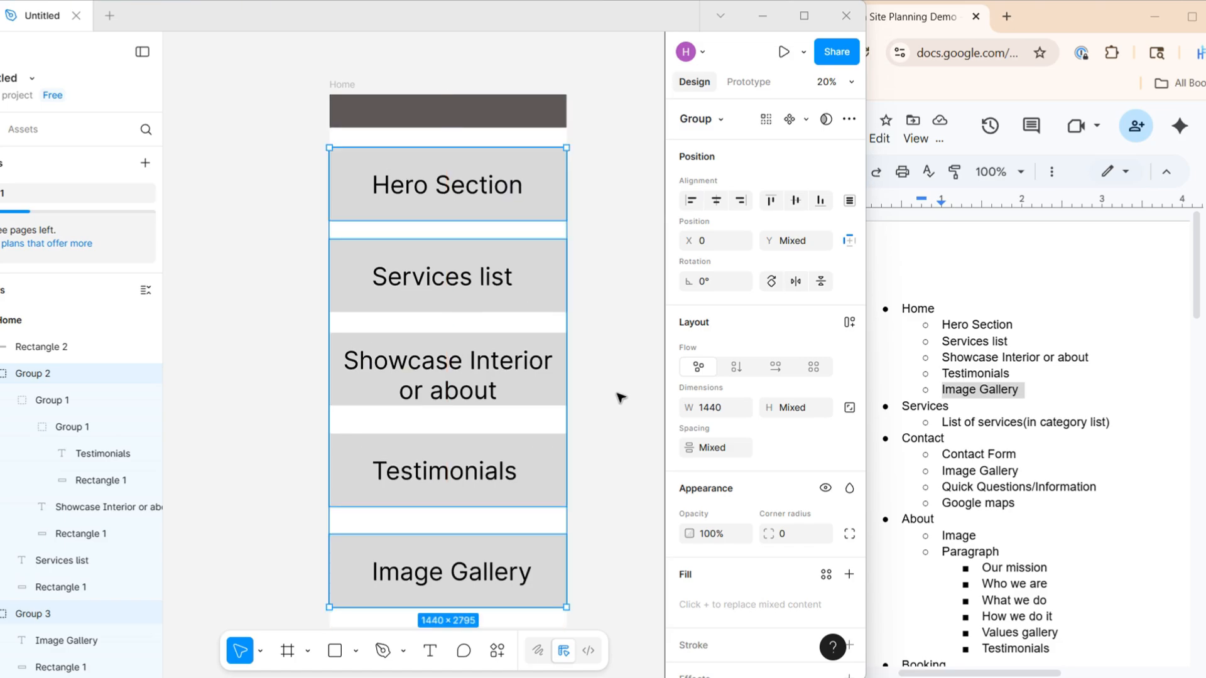
{"action": "left_click", "coordinate": [620, 397]}
Extend the Home frame to a height of about 3487 to make room below the Image Gallery block
{"action": "scroll", "coordinate": [544, 418], "scroll_direction": "down", "scroll_amount": 5}
{"action": "left_click", "coordinate": [525, 292]}
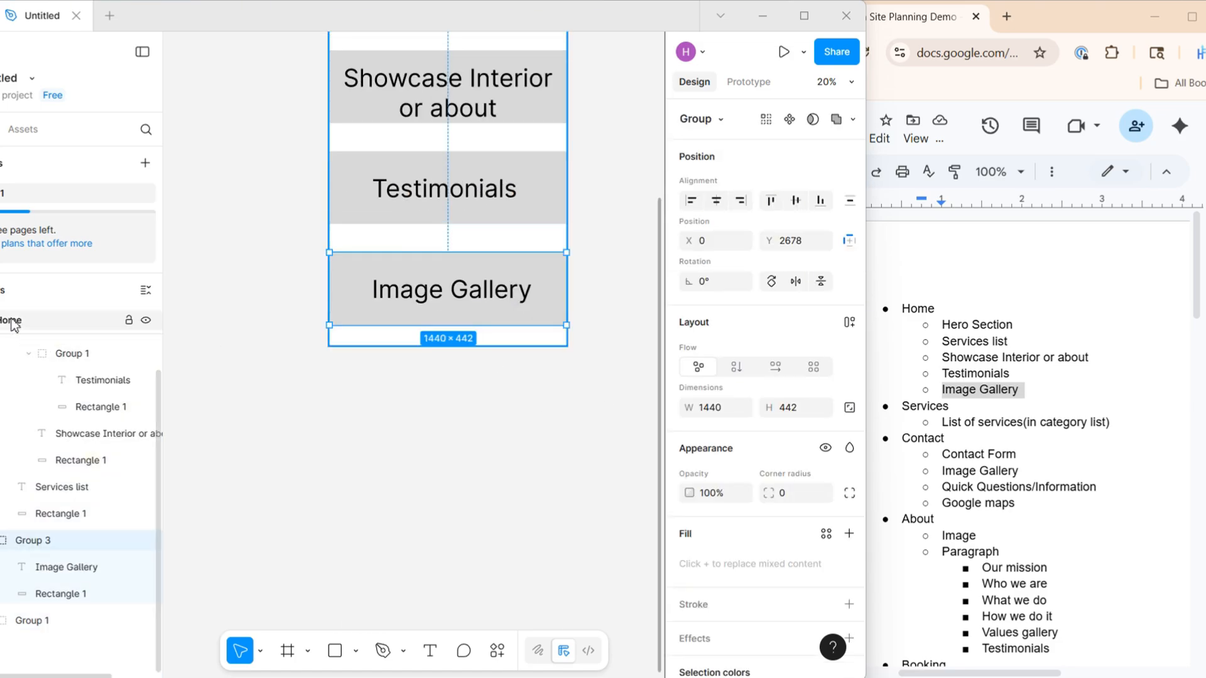
{"action": "left_click", "coordinate": [11, 319]}
{"action": "left_click_drag", "start_coordinate": [360, 352], "coordinate": [361, 393]}
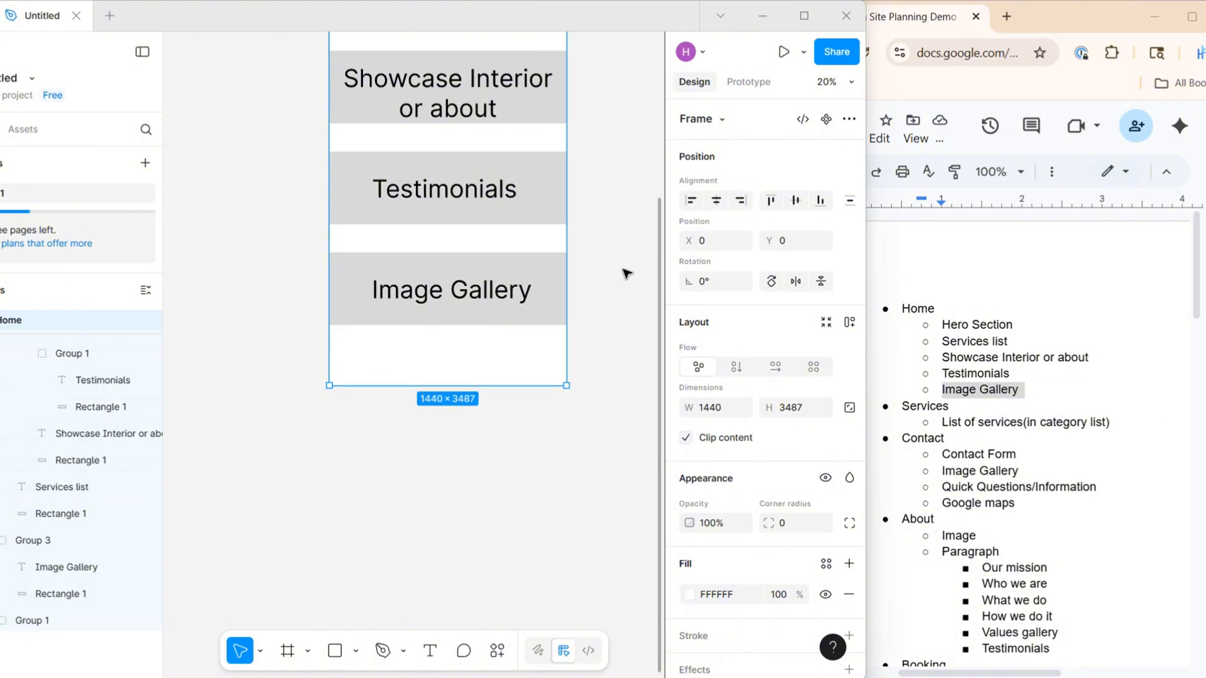
{"action": "left_click", "coordinate": [622, 270]}
Duplicate the dark header bar and place the copy below the Image Gallery block as a footer
{"action": "scroll", "coordinate": [611, 266], "scroll_direction": "up", "scroll_amount": 5}
{"action": "left_click", "coordinate": [497, 220]}
{"action": "key", "text": "ctrl+d"}
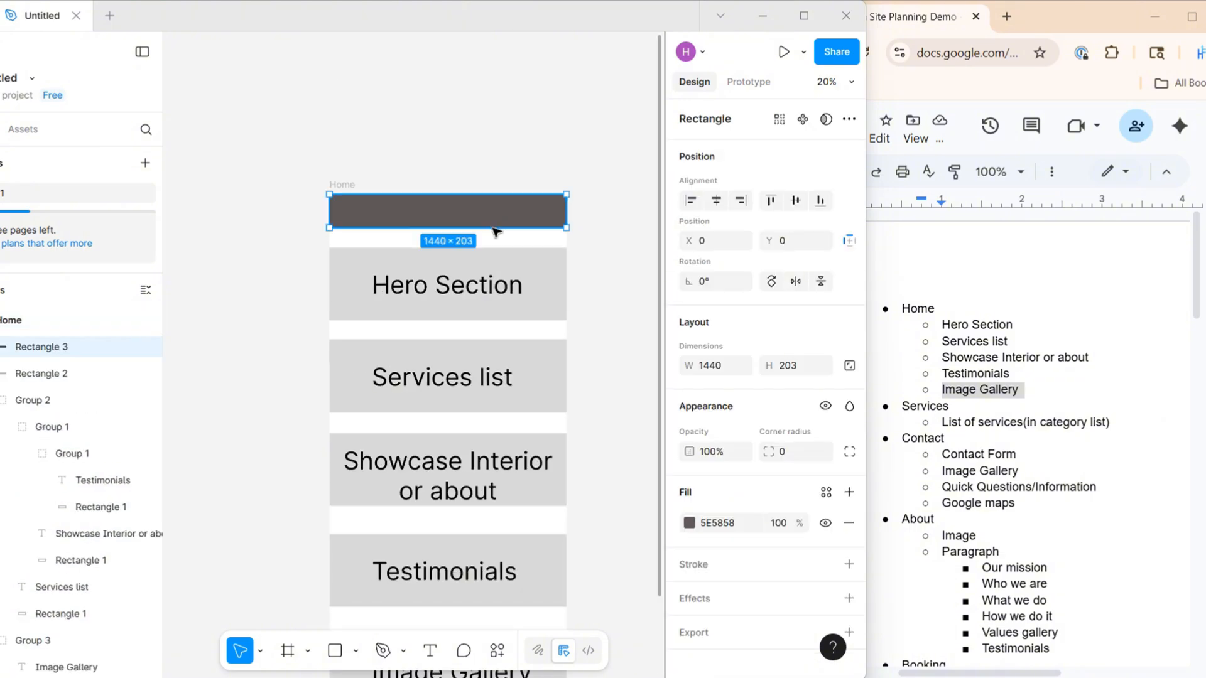
{"action": "left_click_drag", "start_coordinate": [493, 221], "coordinate": [491, 577]}
Copy the Image Gallery text onto the header bar and bring the copy to the front
{"action": "left_click", "coordinate": [433, 496]}
{"action": "double_click", "coordinate": [431, 494]}
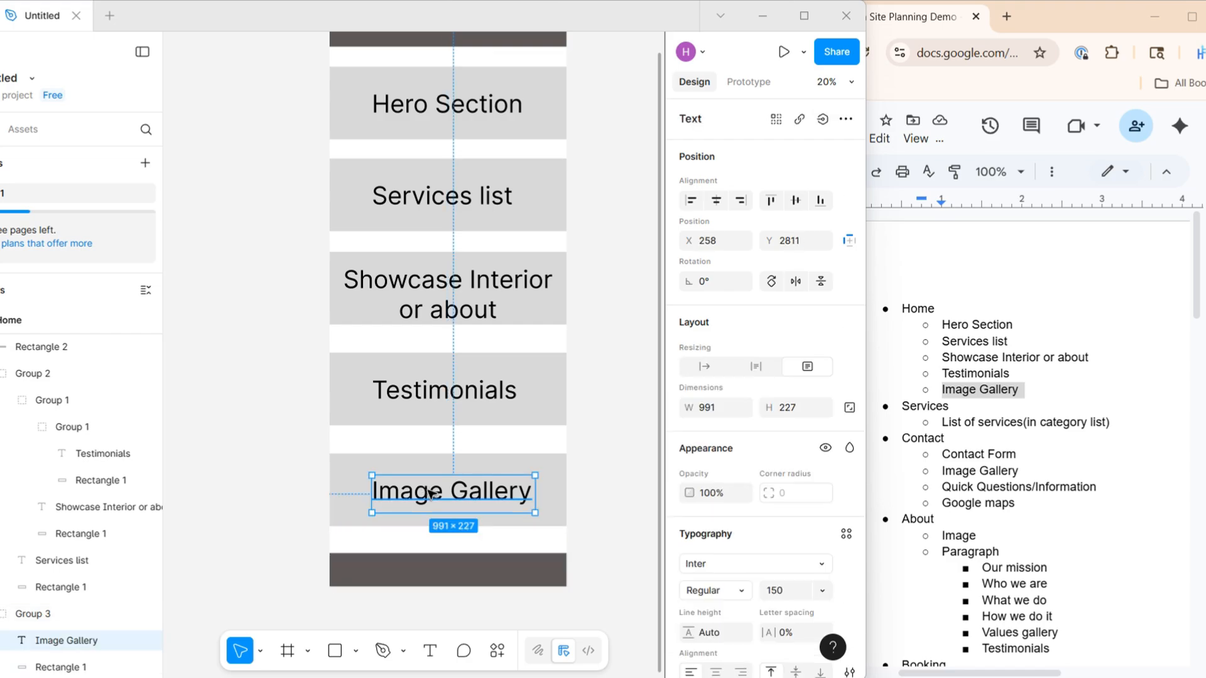
{"action": "left_click_drag", "start_coordinate": [431, 494], "coordinate": [440, 189]}
{"action": "right_click", "coordinate": [446, 188]}
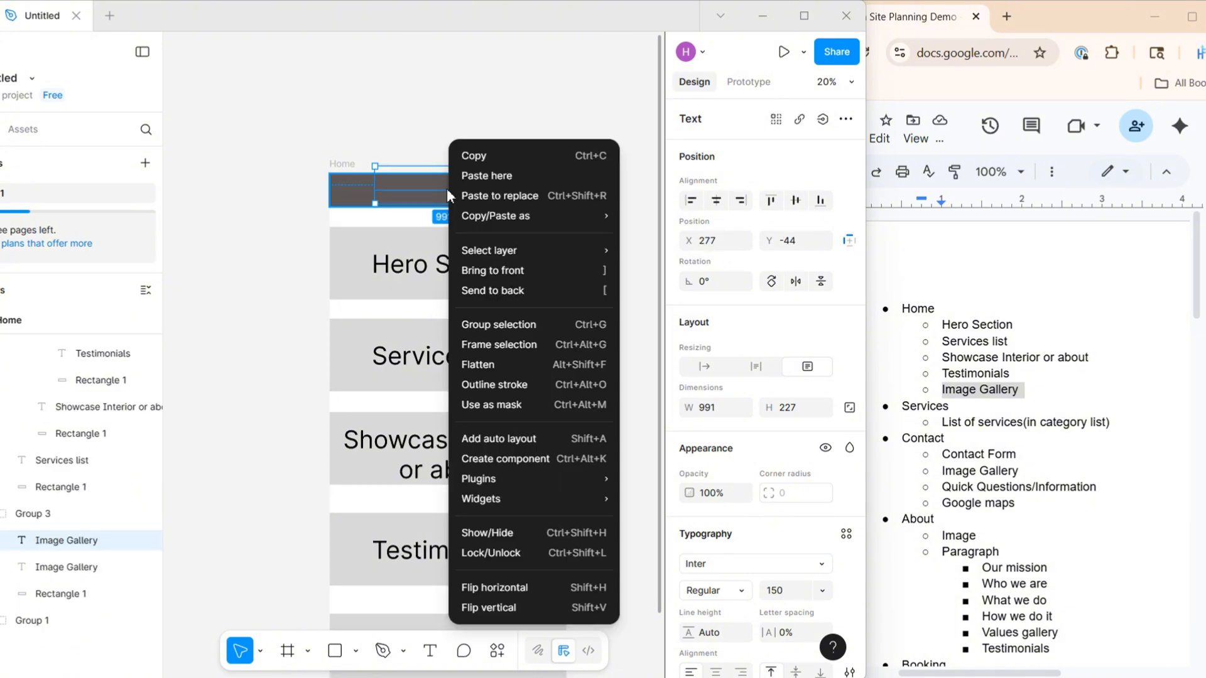
{"action": "left_click", "coordinate": [503, 271]}
{"action": "scroll", "coordinate": [690, 517], "scroll_direction": "down", "scroll_amount": 4}
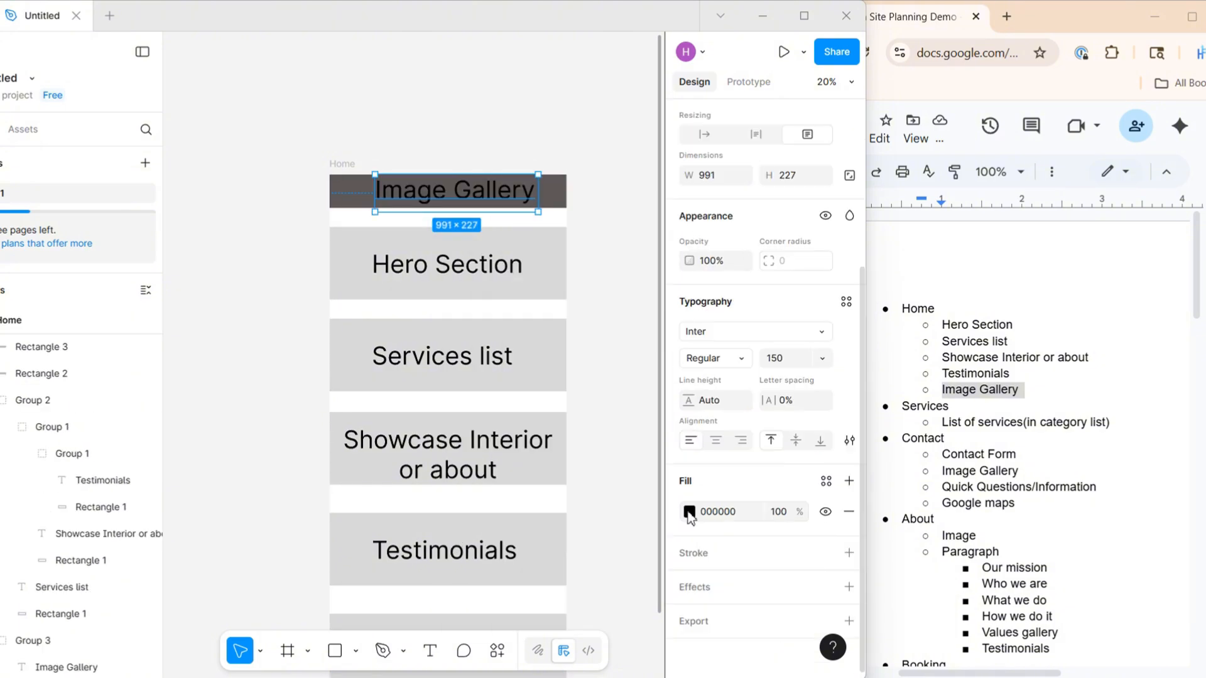
Make the copied label on the header bar white, change its text to "Header" and centre it
{"action": "left_click", "coordinate": [689, 512]}
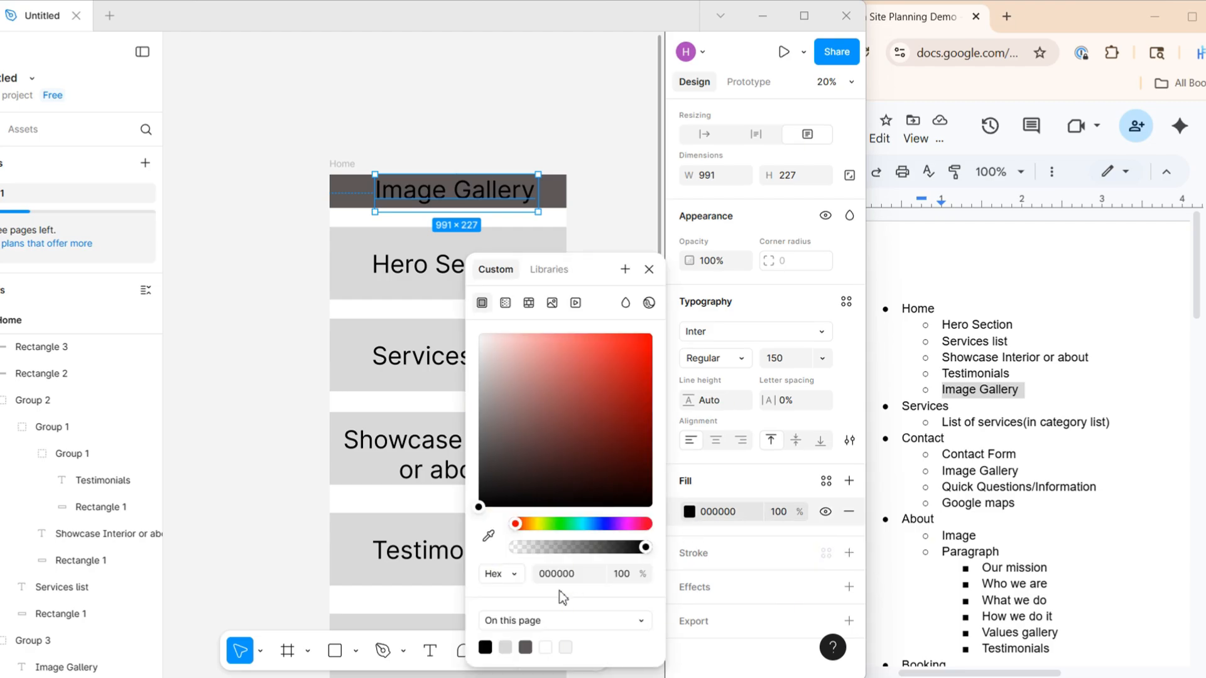
{"action": "left_click", "coordinate": [545, 647]}
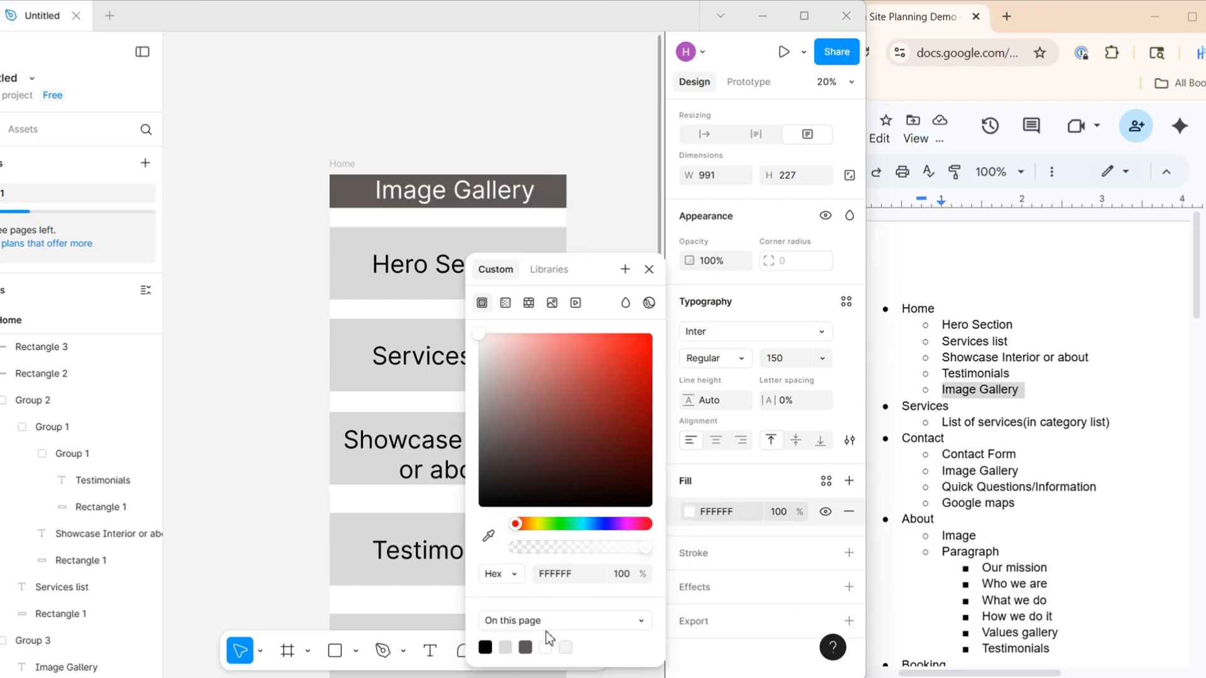
{"action": "double_click", "coordinate": [448, 186]}
{"action": "type", "text": "Header"}
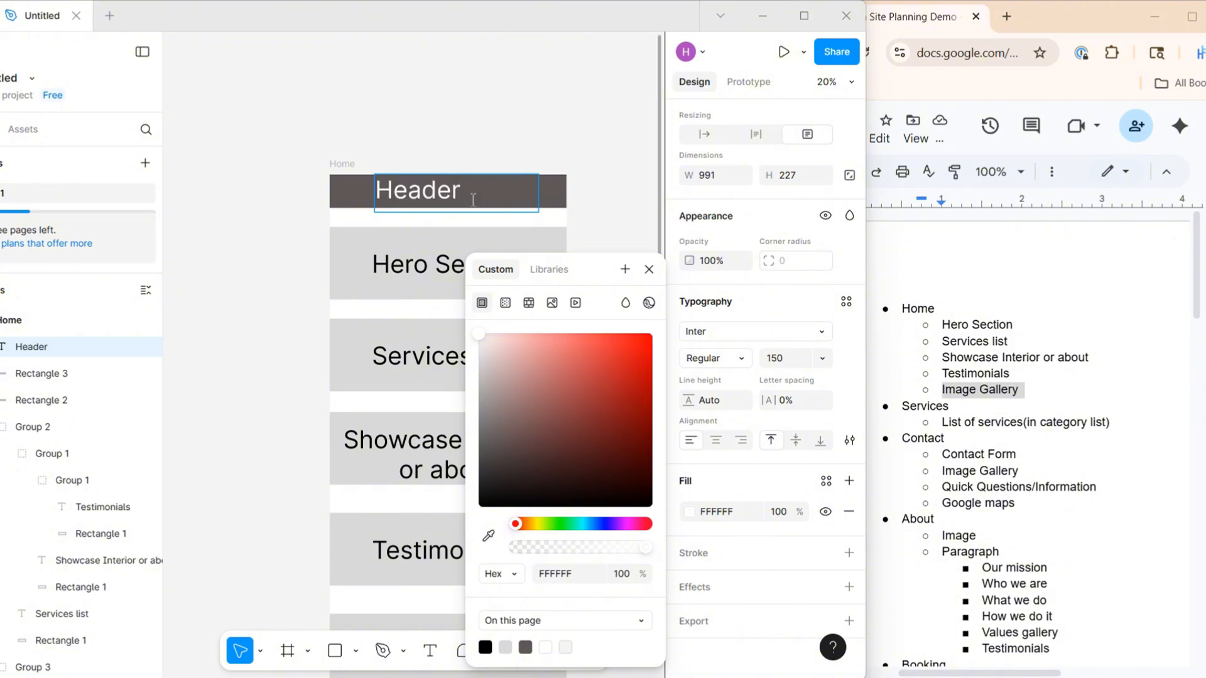
{"action": "left_click", "coordinate": [719, 445]}
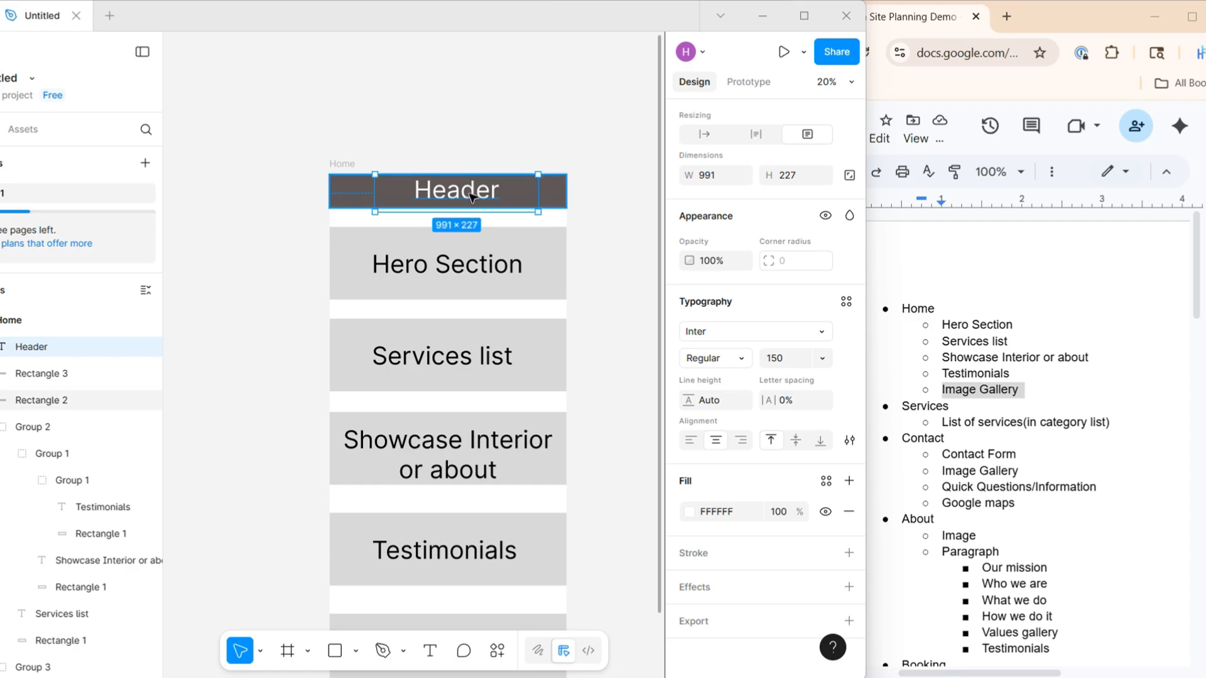
Copy the Header label onto the dark bar below the Image Gallery block and change its text to "Footer"
{"action": "left_click_drag", "start_coordinate": [471, 192], "coordinate": [501, 422]}
{"action": "scroll", "coordinate": [467, 573], "scroll_direction": "down", "scroll_amount": 6}
{"action": "double_click", "coordinate": [454, 436]}
{"action": "type", "text": "Fo"}
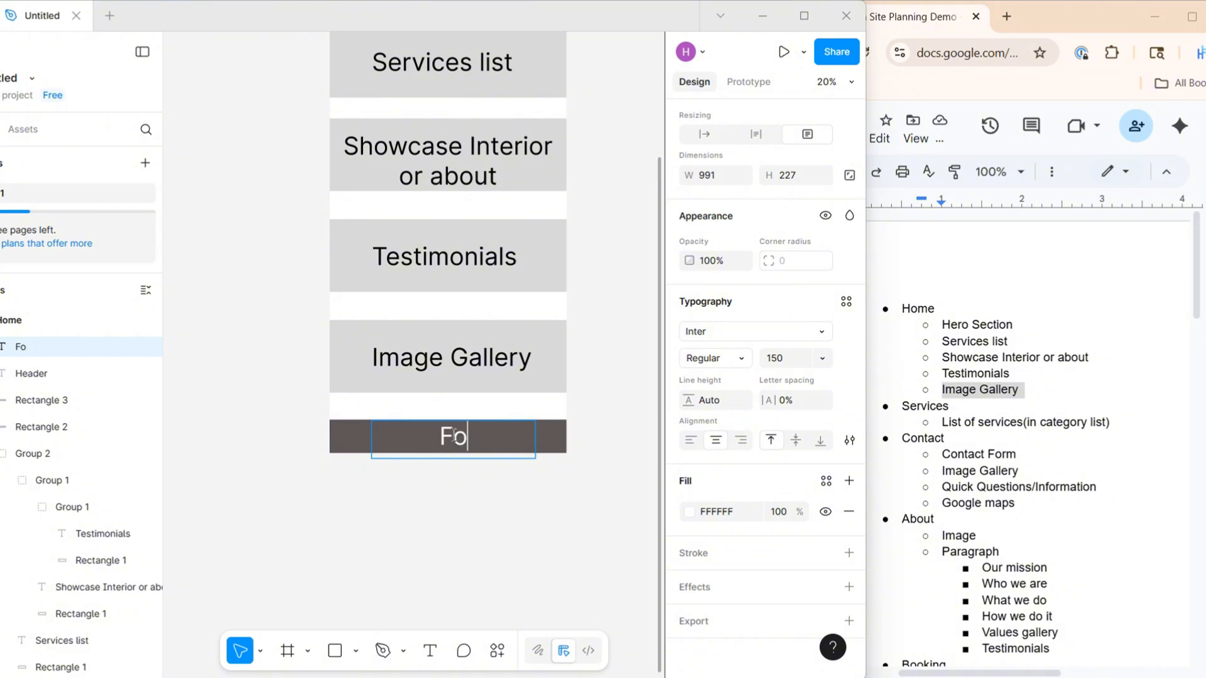
{"action": "left_click", "coordinate": [612, 431]}
{"action": "left_click", "coordinate": [611, 430]}
{"action": "scroll", "coordinate": [607, 431], "scroll_direction": "down", "scroll_amount": 3}
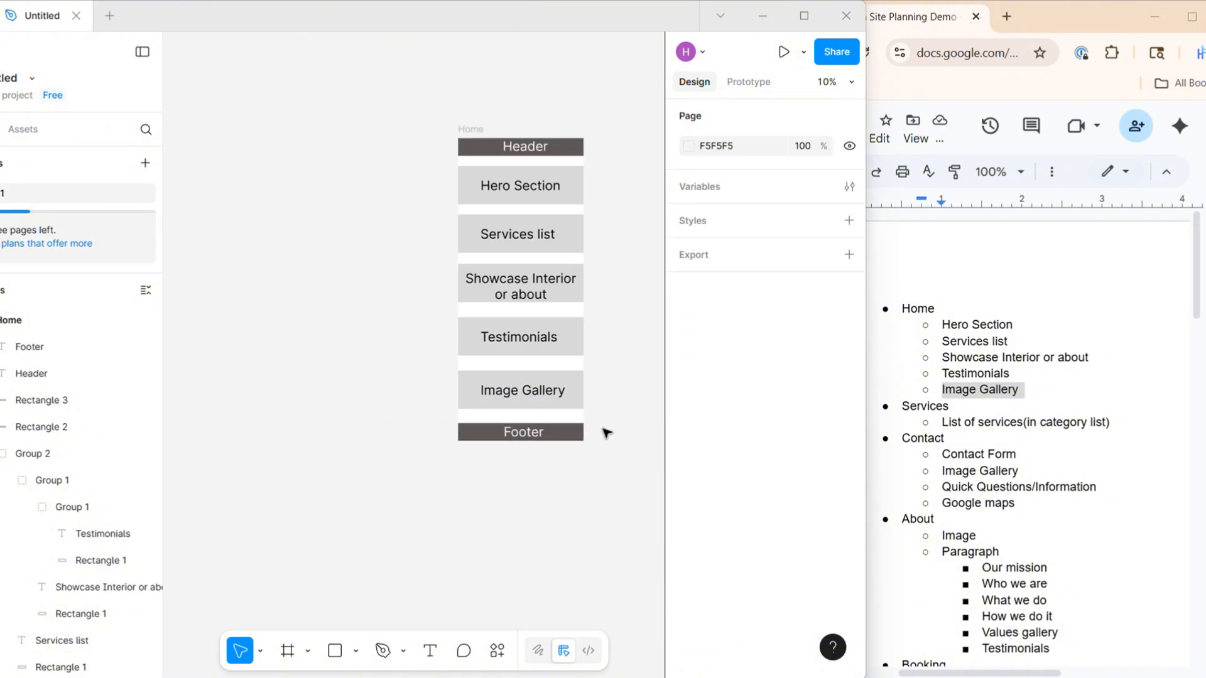
{"action": "scroll", "coordinate": [606, 430], "scroll_direction": "right", "scroll_amount": 2}
{"action": "scroll", "coordinate": [606, 422], "scroll_direction": "up", "scroll_amount": 1}
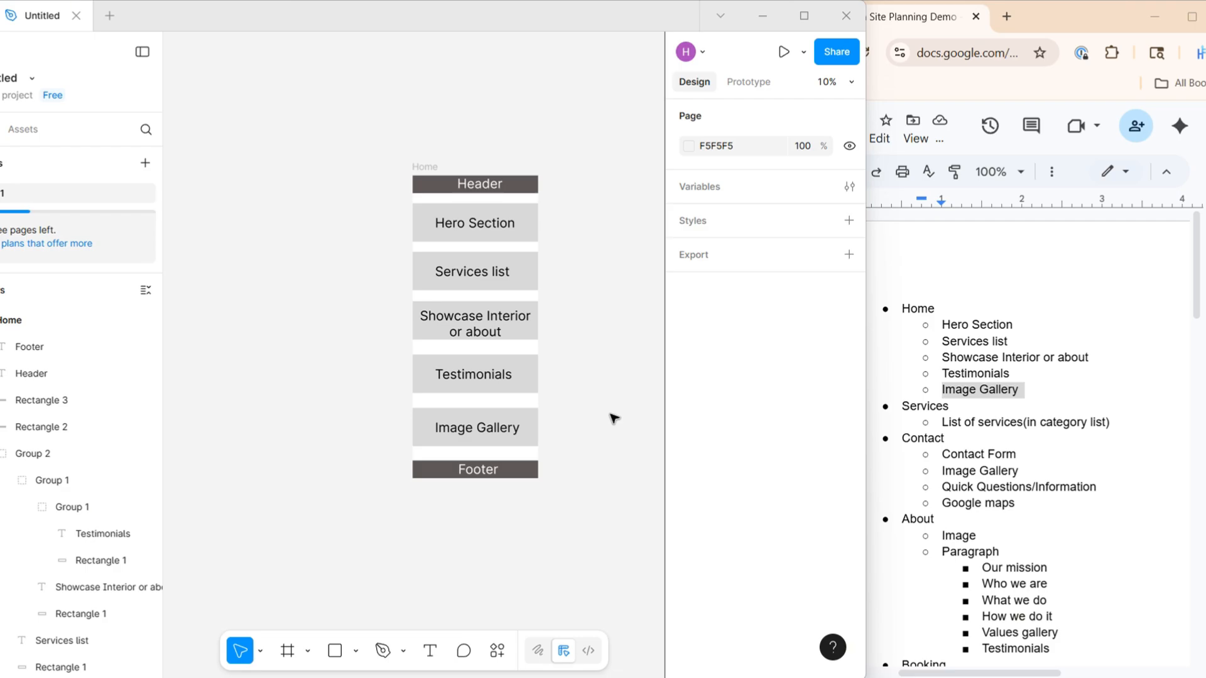
{"action": "scroll", "coordinate": [943, 348], "scroll_direction": "down", "scroll_amount": 4}
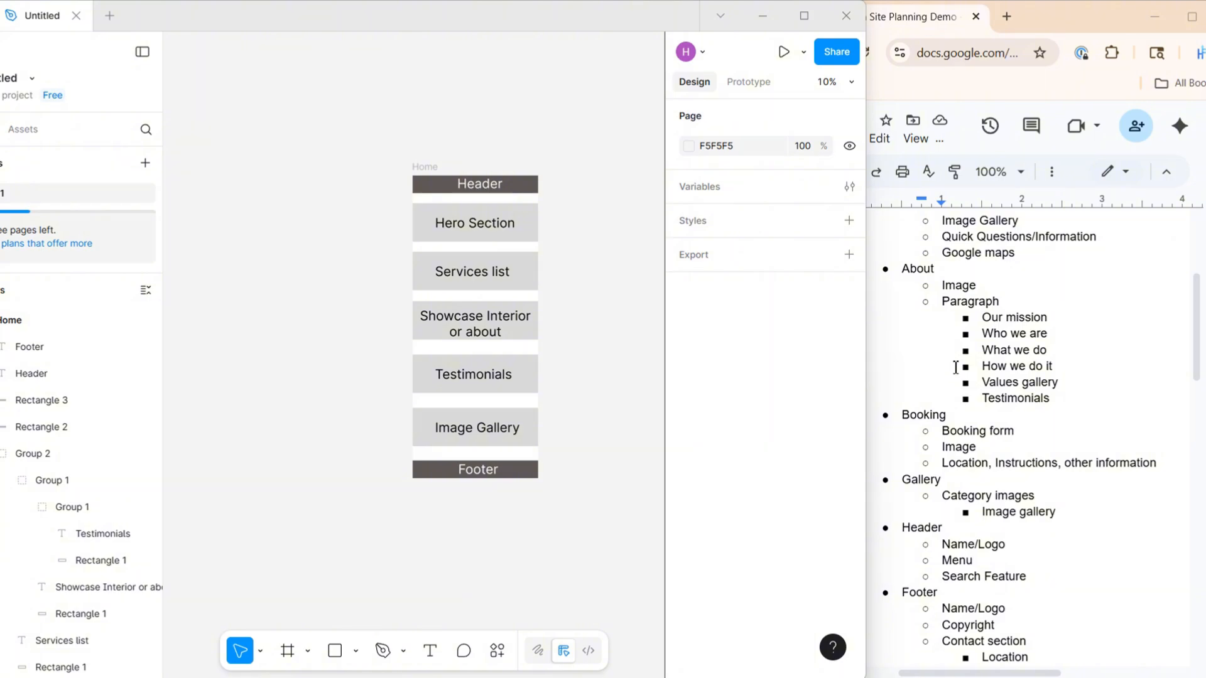
Remove the surplus blocks from the Services page and label its remaining block "List of services(in category list)" from the plan
{"action": "scroll", "coordinate": [955, 367], "scroll_direction": "up", "scroll_amount": 3}
{"action": "left_click", "coordinate": [417, 245]}
{"action": "key", "text": "Delete"}
{"action": "triple_click", "coordinate": [1026, 339]}
{"action": "type", "text": "List of services(in category list)"}
{"action": "left_click", "coordinate": [412, 329]}
Label the Contact page's blocks with the plan's "Image Gallery" and "Google maps" items and move its footer up
{"action": "triple_click", "coordinate": [980, 388]}
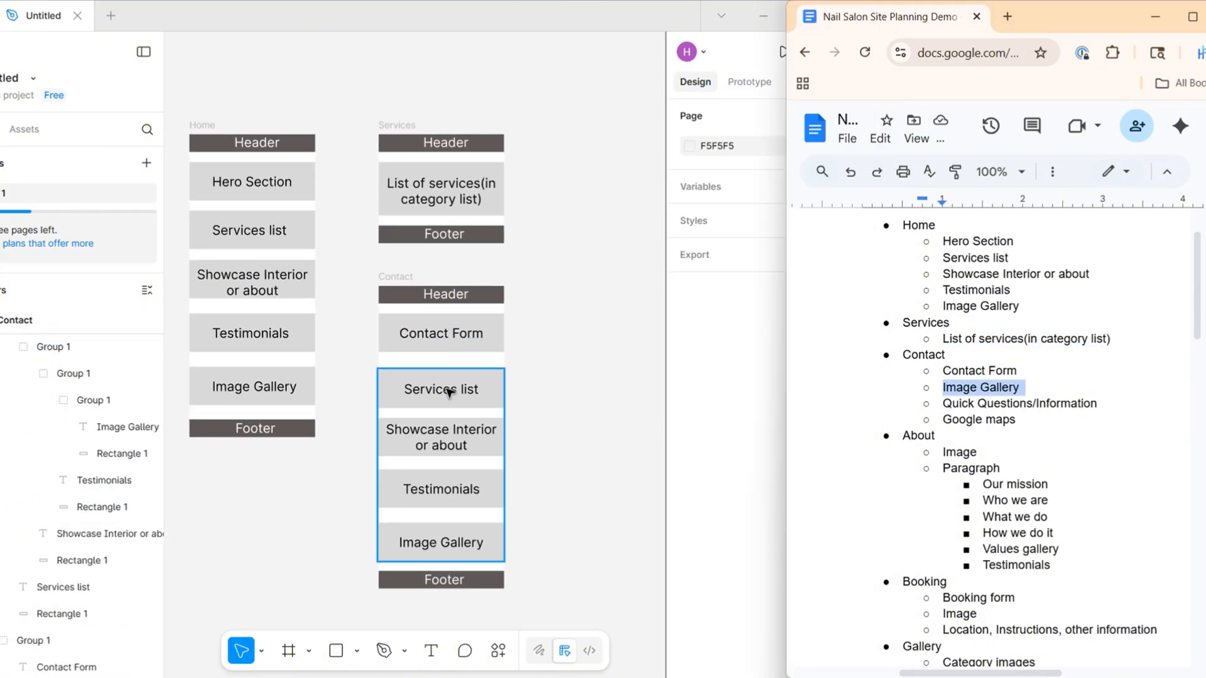
{"action": "triple_click", "coordinate": [979, 420]}
{"action": "type", "text": "Google maps"}
{"action": "left_click_drag", "start_coordinate": [444, 586], "coordinate": [444, 535]}
Label the last two blocks of the Footer frame "Support quick links" and "Socials section" from the plan
{"action": "scroll", "coordinate": [980, 419], "scroll_direction": "down", "scroll_amount": 3}
{"action": "left_click_drag", "start_coordinate": [460, 425], "coordinate": [302, 565]}
{"action": "triple_click", "coordinate": [993, 556]}
{"action": "triple_click", "coordinate": [983, 571]}
{"action": "type", "text": "Socials section"}
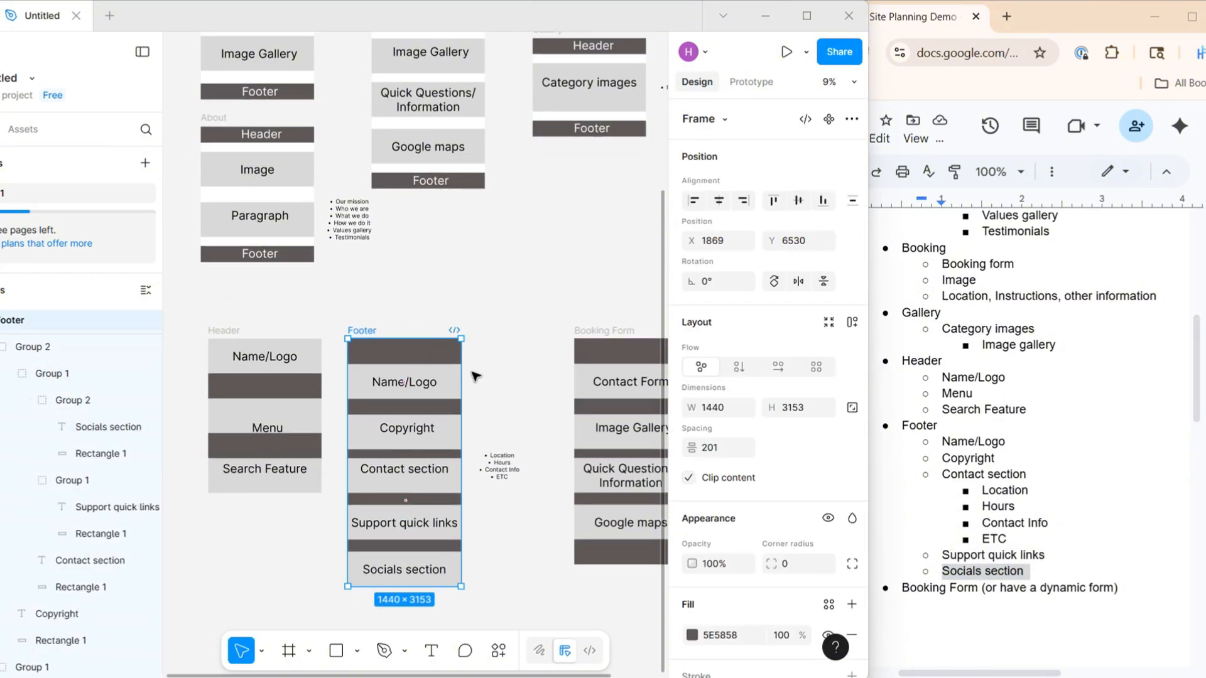
Label the Booking Form frame's blocks "Select a date", "Technician Request (optional)" and "Services dropdown"
{"action": "scroll", "coordinate": [980, 439], "scroll_direction": "down", "scroll_amount": 4}
{"action": "triple_click", "coordinate": [980, 337]}
{"action": "type", "text": "Booking Form (or have a dynamic form)"}
{"action": "key", "text": "ctrl+z"}
{"action": "triple_click", "coordinate": [976, 511]}
{"action": "type", "text": "Select a date"}
{"action": "triple_click", "coordinate": [1005, 543]}
{"action": "type", "text": "Technician Request (optional)"}
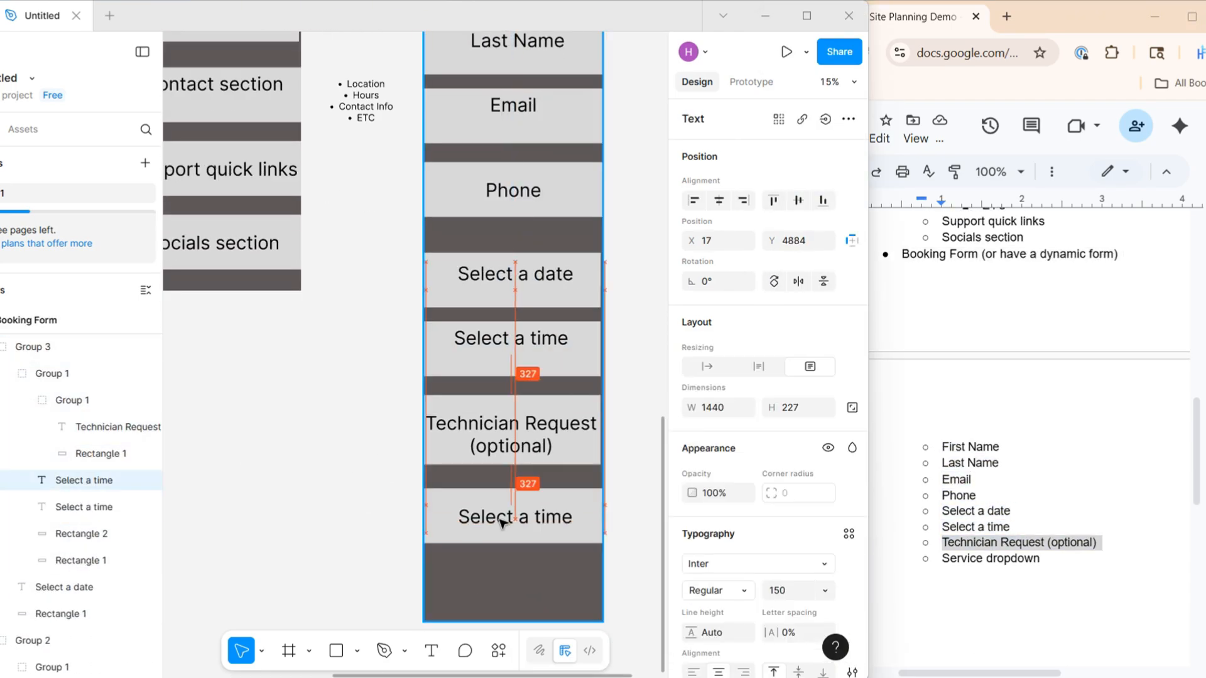
{"action": "double_click", "coordinate": [501, 523]}
{"action": "type", "text": "Services dropdown"}
Label the Booking page's blocks "Booking form", "Image" and "Location, Instructions, other information", and adjust the last label's text size
{"action": "scroll", "coordinate": [613, 488], "scroll_direction": "down", "scroll_amount": 5}
{"action": "left_click_drag", "start_coordinate": [318, 534], "coordinate": [318, 447]}
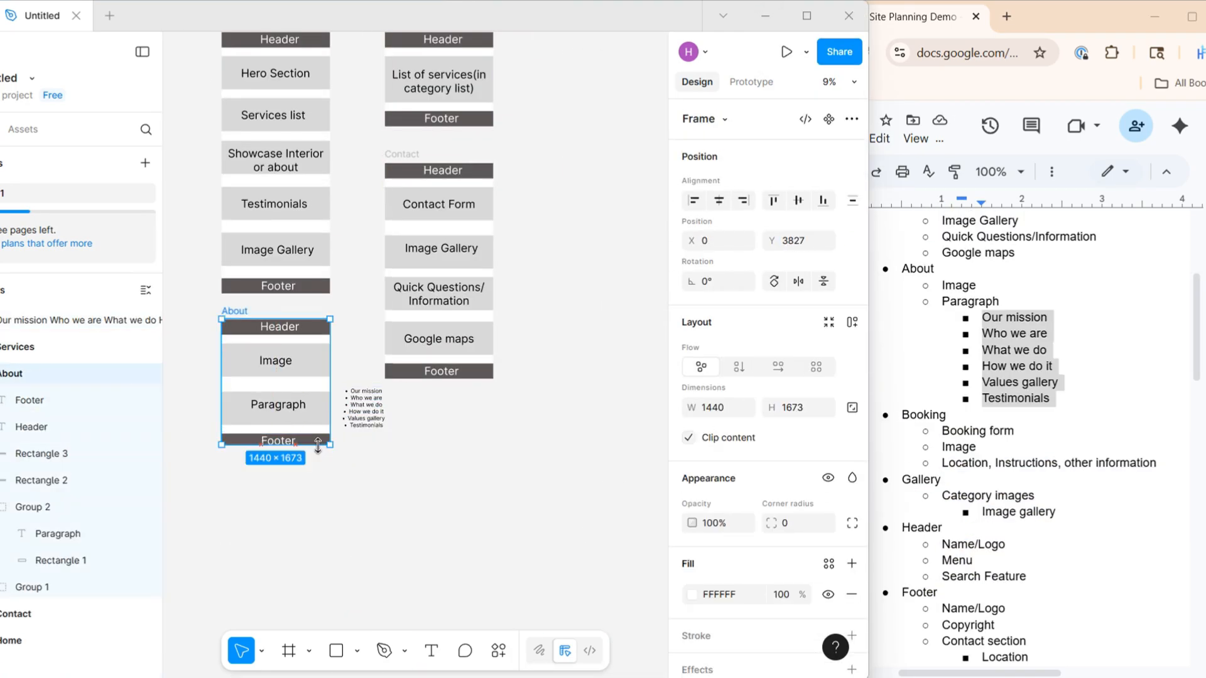
{"action": "key", "text": "ctrl+v"}
{"action": "type", "text": "Booking form Image"}
{"action": "triple_click", "coordinate": [1036, 463]}
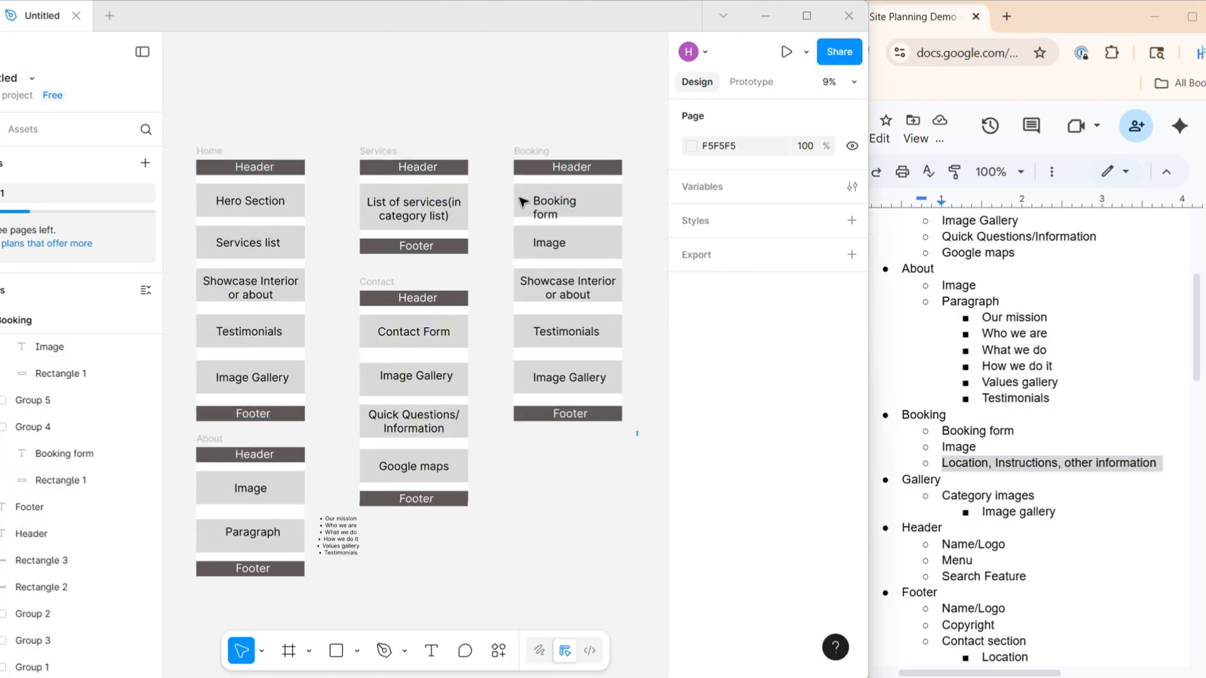
{"action": "double_click", "coordinate": [568, 288]}
{"action": "type", "text": "Location, Instructions, other information"}
{"action": "left_click", "coordinate": [794, 590]}
Copy the Services page below the Booking page for the Gallery page and paste in the plan's "Image gallery" item
{"action": "scroll", "coordinate": [1030, 440], "scroll_direction": "down", "scroll_amount": 3}
{"action": "left_click_drag", "start_coordinate": [378, 151], "coordinate": [529, 354]}
{"action": "triple_click", "coordinate": [1019, 345]}
{"action": "type", "text": "Image gallery"}
Rename the copied Contact frame without header and footer bars as "Booking Form"
{"action": "left_click", "coordinate": [2, 408]}
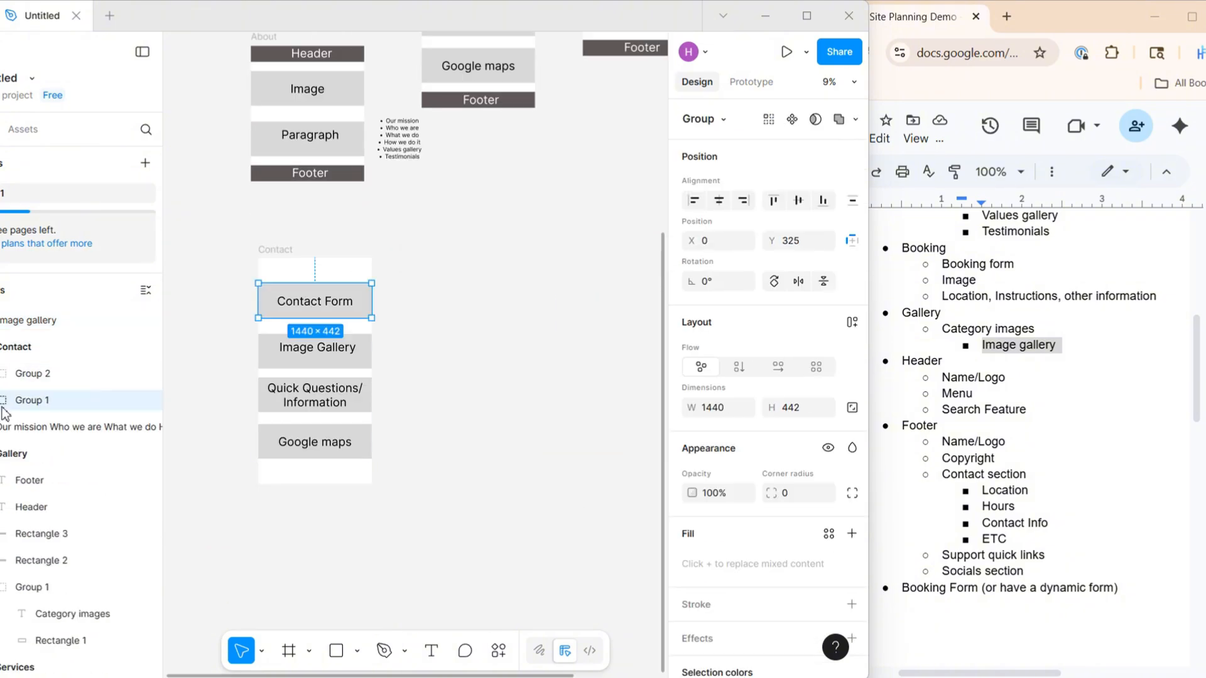
{"action": "double_click", "coordinate": [568, 356]}
{"action": "type", "text": "Booking Form"}
Label the Header frame's third block "Search Feature" and the Footer frame's third block "Contact section" from the plan
{"action": "triple_click", "coordinate": [984, 409]}
{"action": "type", "text": "Search Feature"}
{"action": "triple_click", "coordinate": [984, 475]}
{"action": "type", "text": "Contact section"}
Add the plan's "Socials section" item as a block below Support quick links in the Footer frame
{"action": "double_click", "coordinate": [1003, 572]}
{"action": "left_click", "coordinate": [397, 536]}
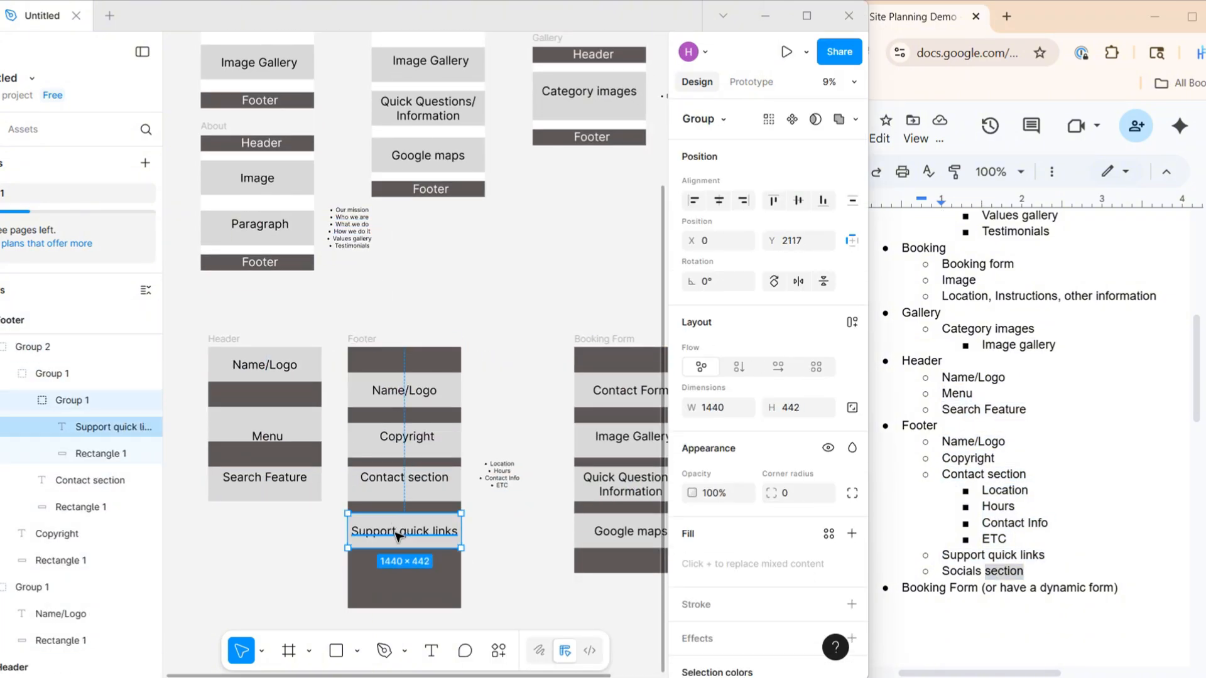
{"action": "triple_click", "coordinate": [983, 572]}
{"action": "type", "text": "Socials section"}
Paste the plan's form field names into the Booking Form blocks, including "Technician Request (optional)" below the time block
{"action": "scroll", "coordinate": [1030, 439], "scroll_direction": "down", "scroll_amount": 4}
{"action": "triple_click", "coordinate": [1009, 337]}
{"action": "type", "text": "Booking Form (or have a dynamic form)"}
{"action": "triple_click", "coordinate": [959, 496]}
{"action": "triple_click", "coordinate": [1019, 543]}
{"action": "type", "text": "Technician Request (optional)"}
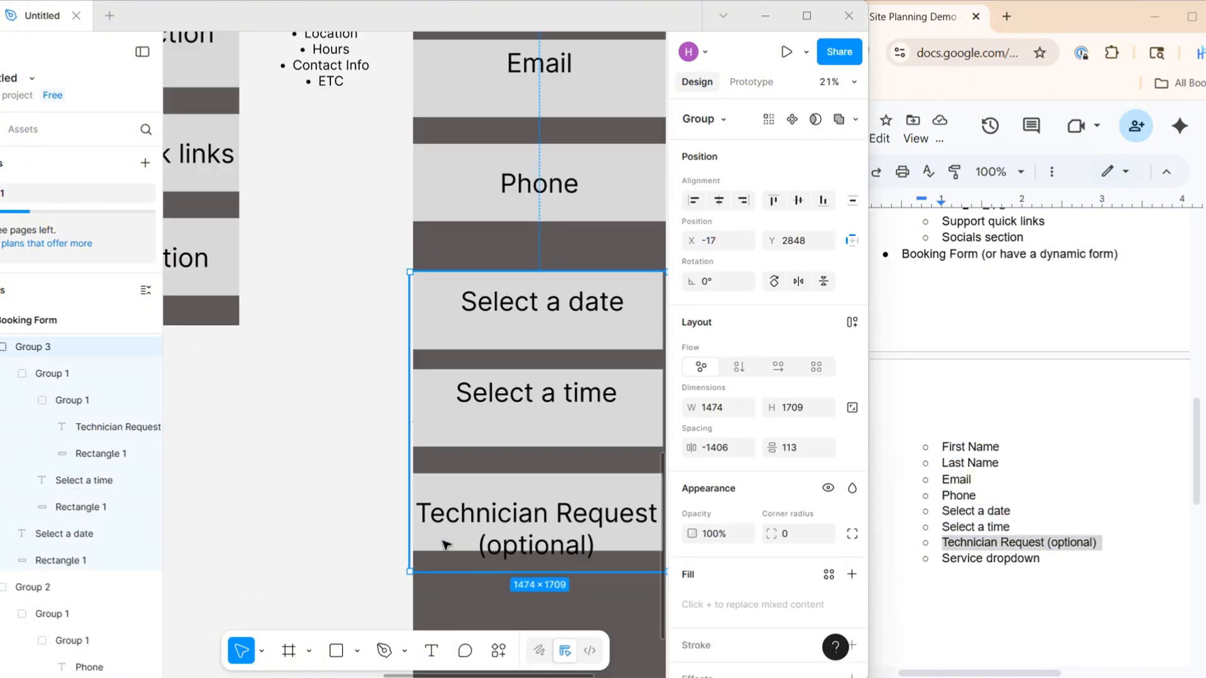
Change the plan's last form item to "Services dropdown", paste it into the Booking Form's last block and nudge it up
{"action": "left_click", "coordinate": [975, 559]}
{"action": "type", "text": "s"}
{"action": "triple_click", "coordinate": [993, 558]}
{"action": "type", "text": "Services dropdown"}
{"action": "scroll", "coordinate": [501, 439], "scroll_direction": "down", "scroll_amount": 4}
{"action": "left_click_drag", "start_coordinate": [500, 545], "coordinate": [500, 521]}
{"action": "left_click", "coordinate": [618, 477]}
{"action": "left_click", "coordinate": [1030, 402]}
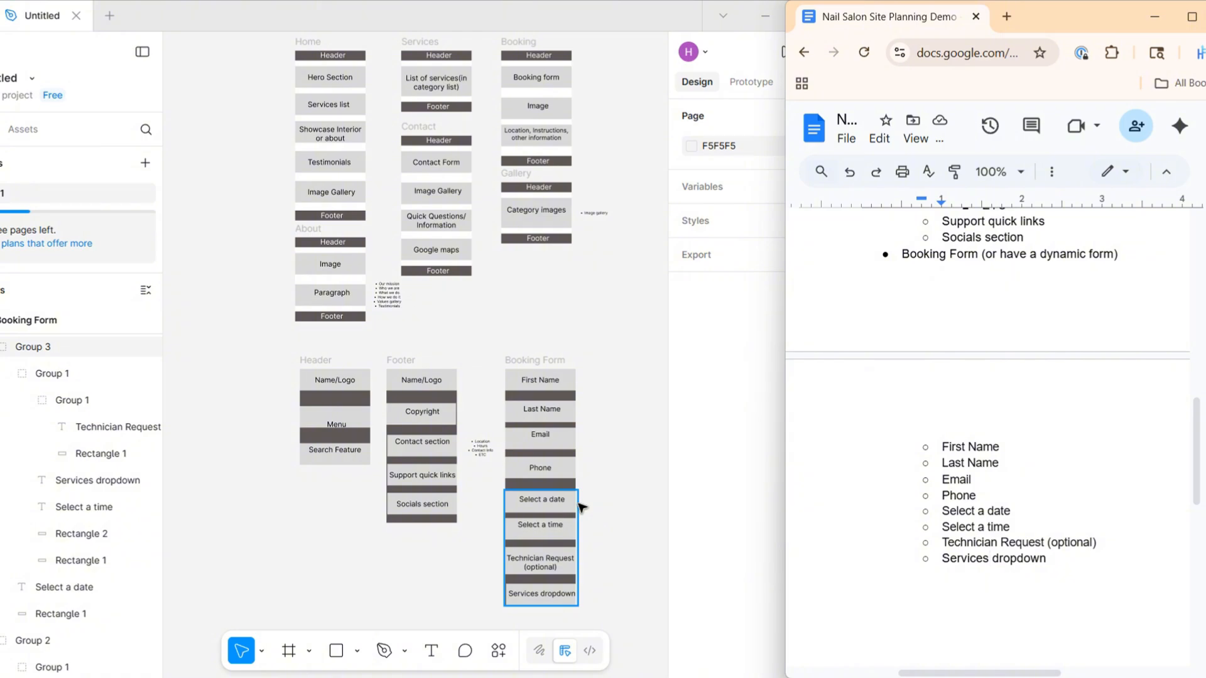
{"action": "left_click", "coordinate": [608, 507]}
Compare the plan's Contact section sub-items with the bullet list beside the Footer frame
{"action": "scroll", "coordinate": [943, 440], "scroll_direction": "up", "scroll_amount": 4}
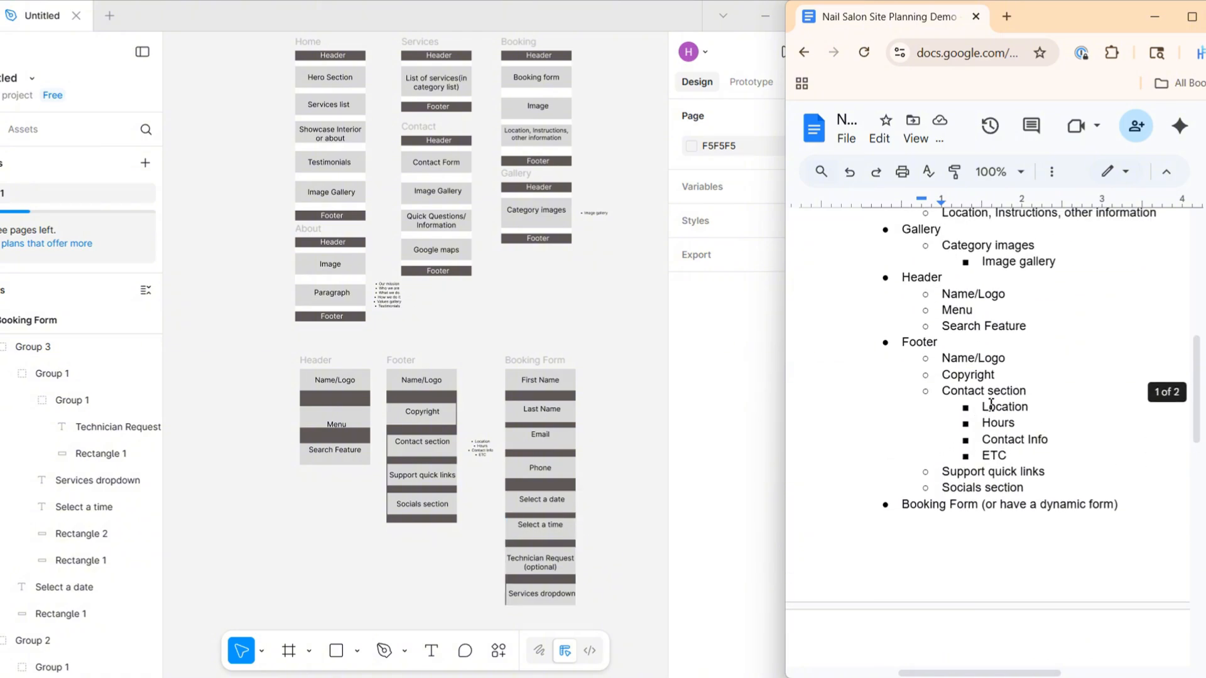
{"action": "left_click_drag", "start_coordinate": [985, 406], "coordinate": [1023, 457]}
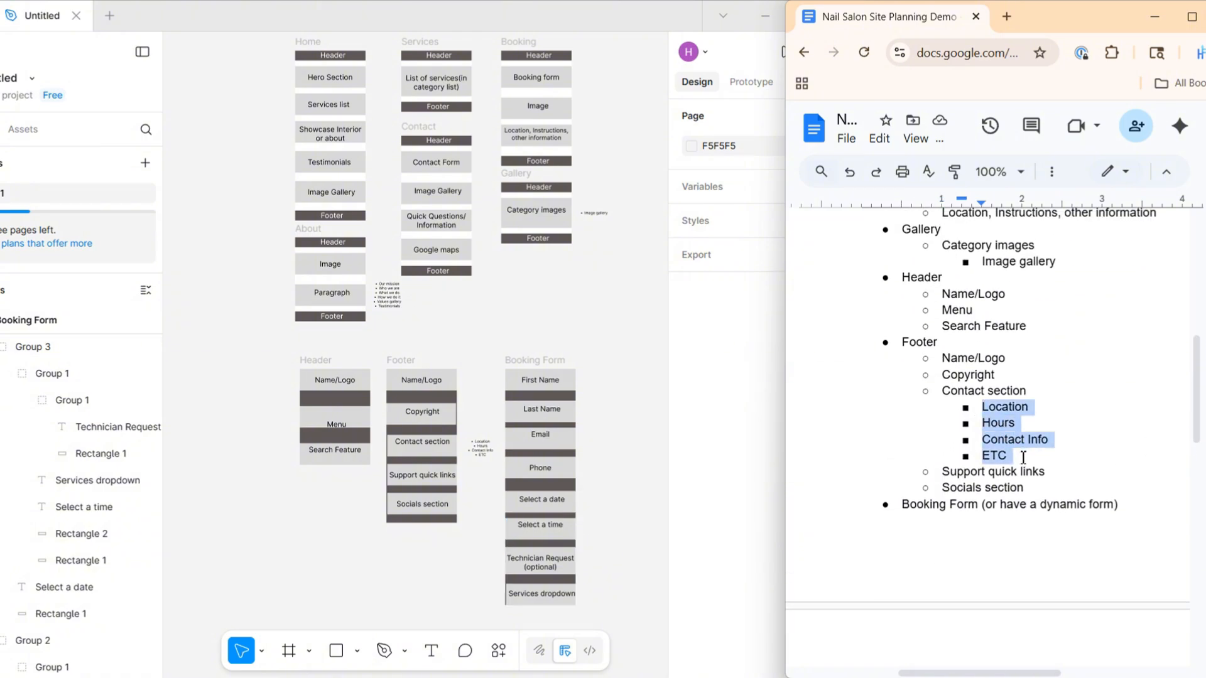
{"action": "left_click", "coordinate": [512, 305]}
{"action": "scroll", "coordinate": [481, 451], "scroll_direction": "up", "scroll_amount": 10}
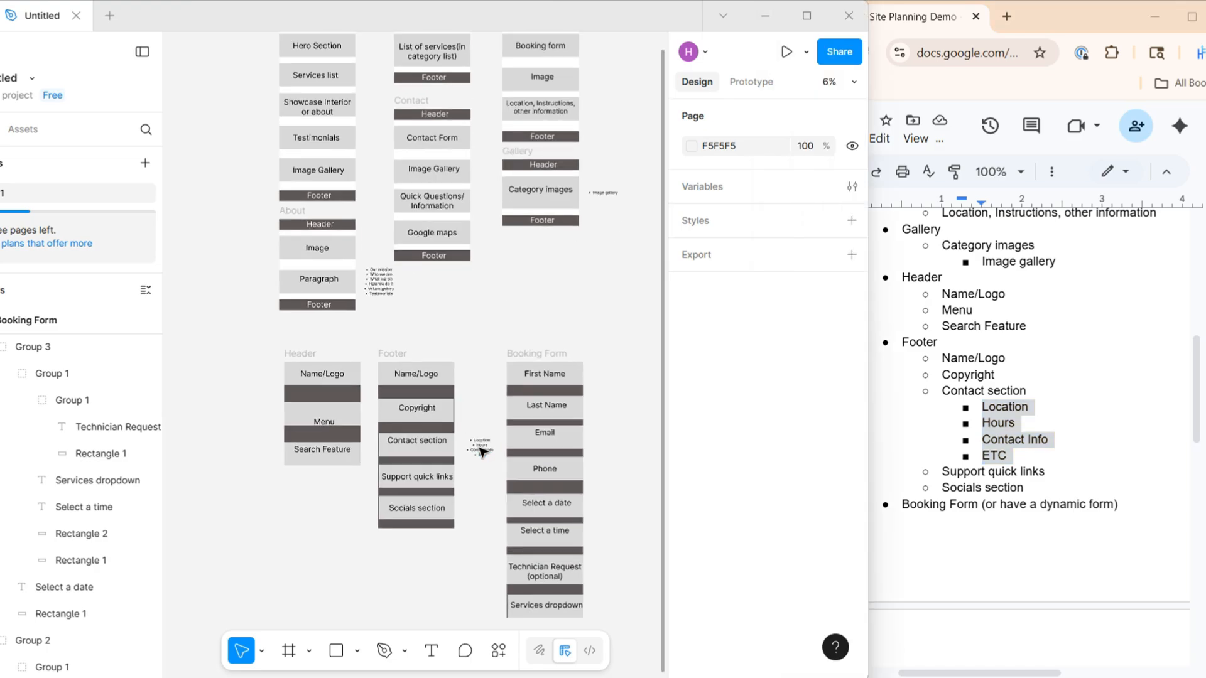
{"action": "scroll", "coordinate": [481, 451], "scroll_direction": "up", "scroll_amount": 2}
{"action": "left_click", "coordinate": [482, 440]}
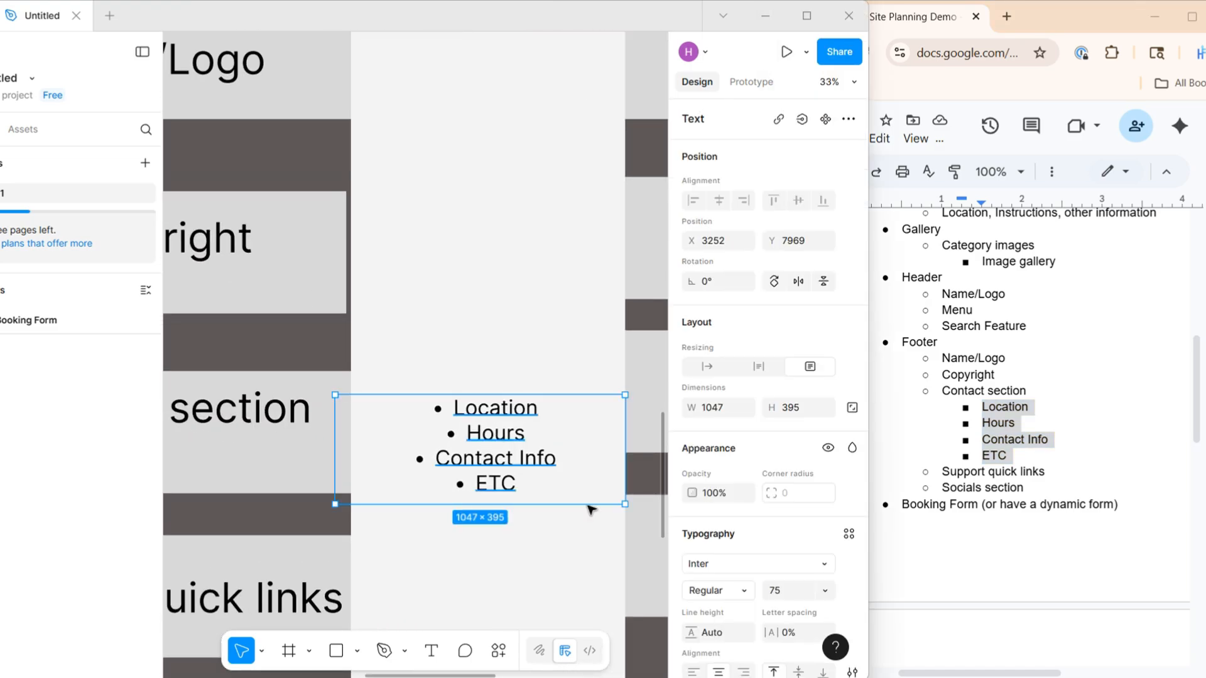
{"action": "scroll", "coordinate": [697, 457], "scroll_direction": "down", "scroll_amount": 1}
{"action": "left_click", "coordinate": [463, 274]}
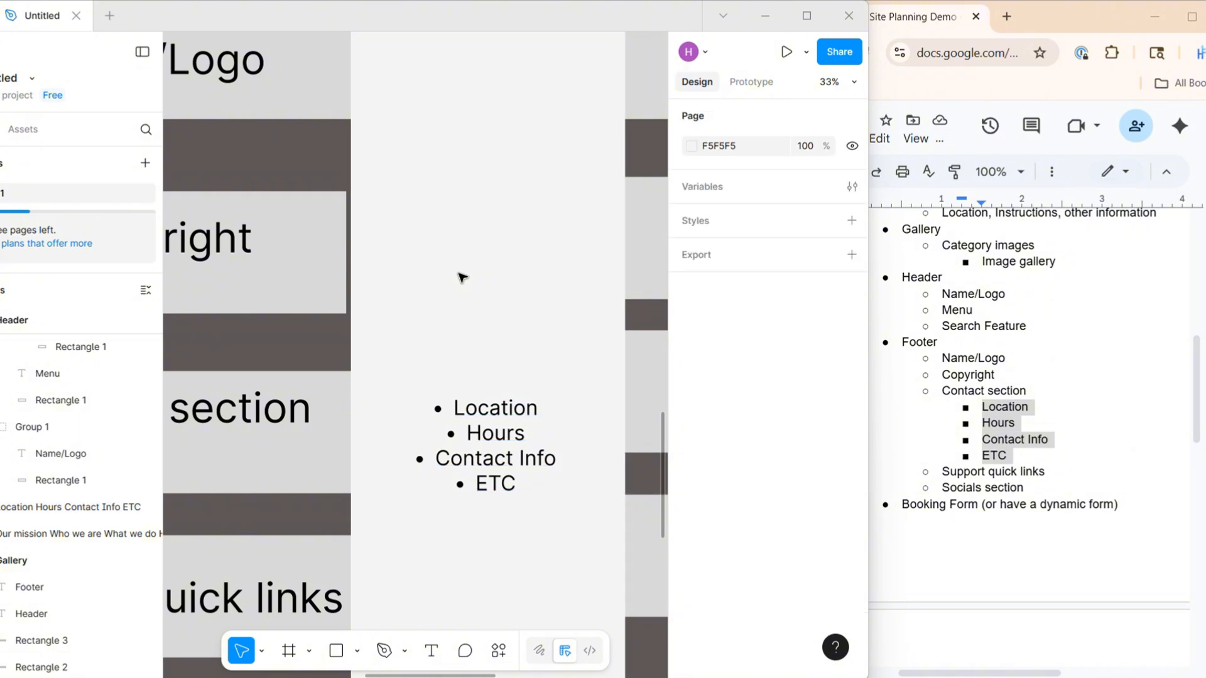
Look over the complete set of page, Header, Footer and Booking Form frames on the canvas
{"action": "scroll", "coordinate": [463, 274], "scroll_direction": "down", "scroll_amount": 15}
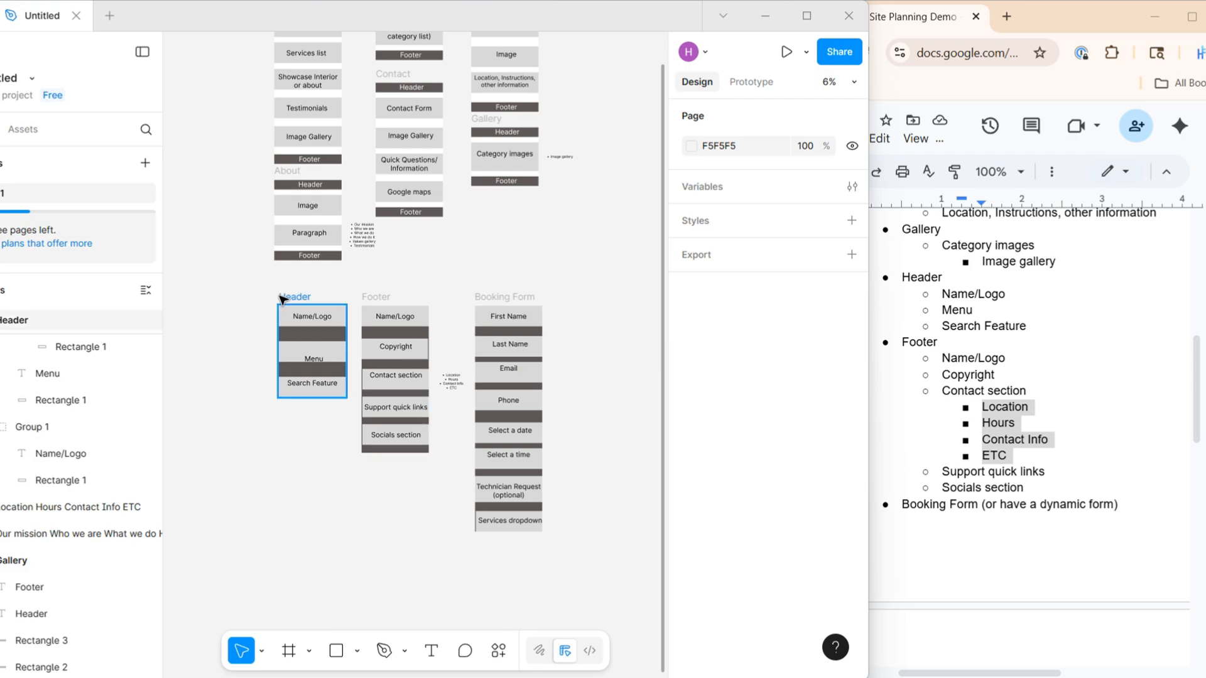
{"action": "scroll", "coordinate": [296, 275], "scroll_direction": "up", "scroll_amount": 2}
{"action": "scroll", "coordinate": [359, 252], "scroll_direction": "down", "scroll_amount": 2}
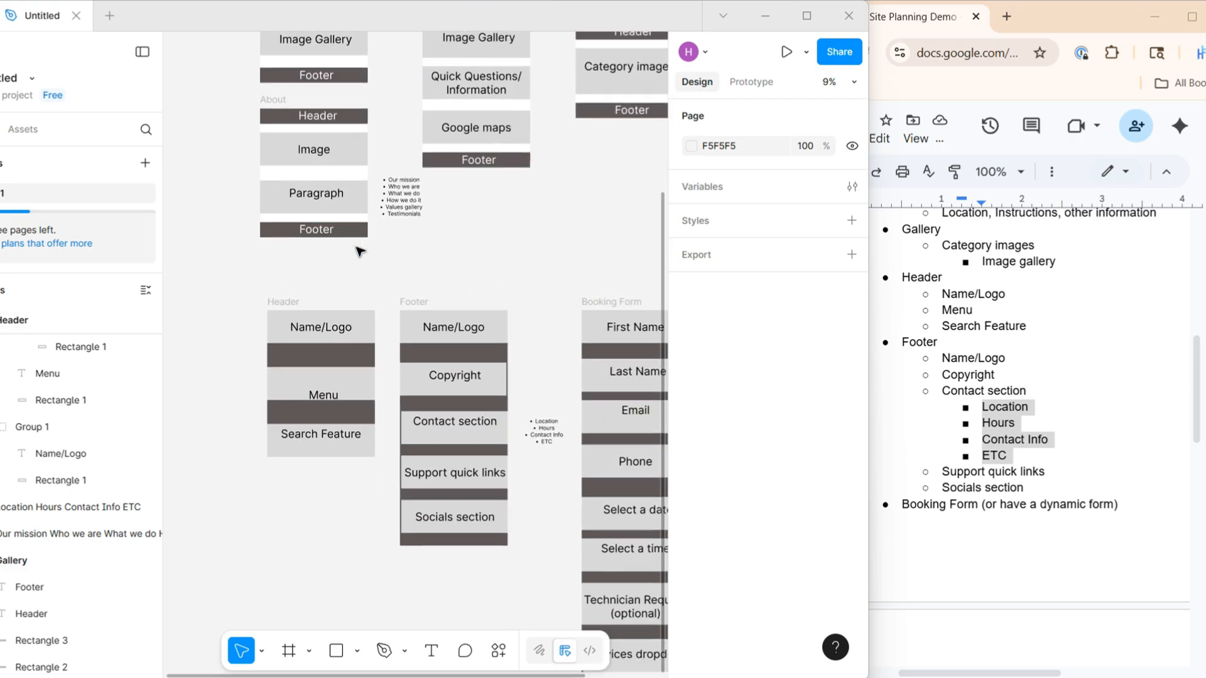
{"action": "scroll", "coordinate": [360, 252], "scroll_direction": "down", "scroll_amount": 1}
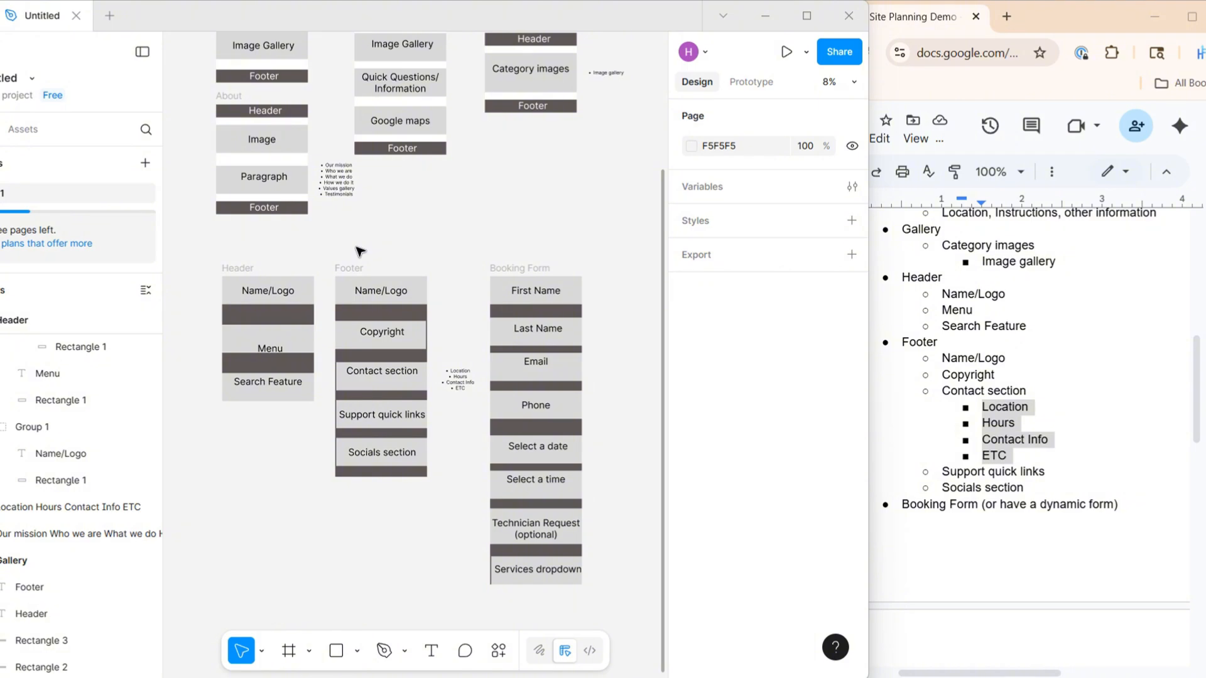
{"action": "scroll", "coordinate": [359, 251], "scroll_direction": "down", "scroll_amount": 3}
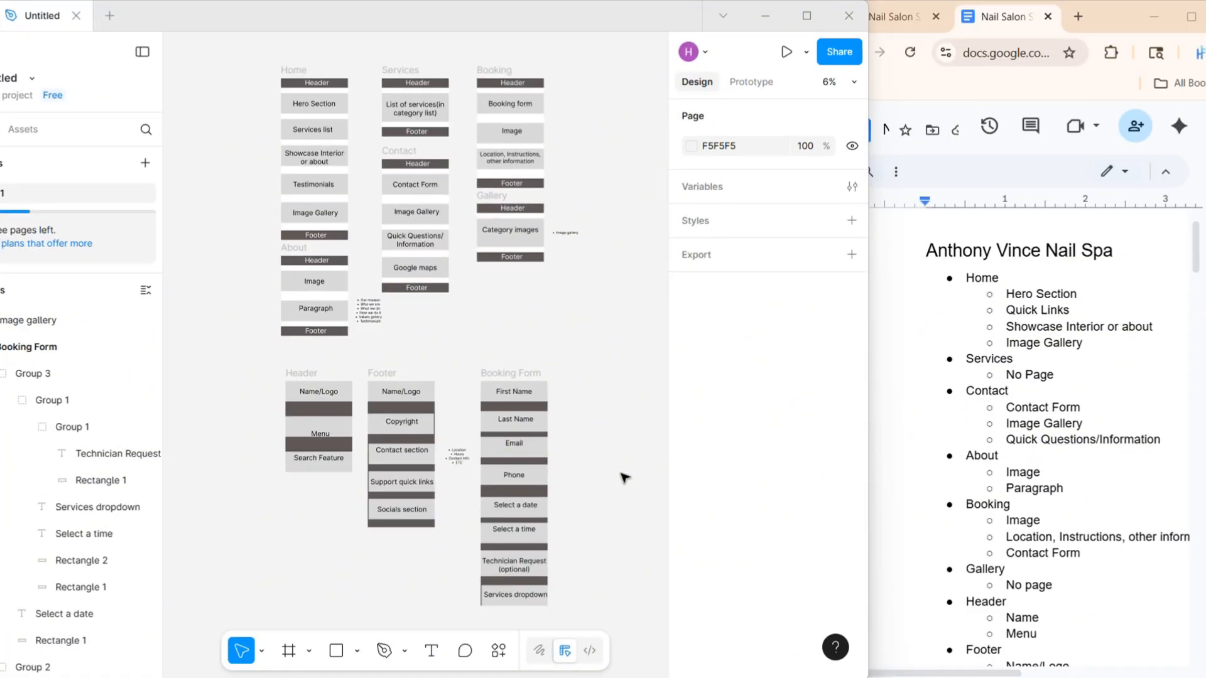
{"action": "key", "text": "ctrl+a"}
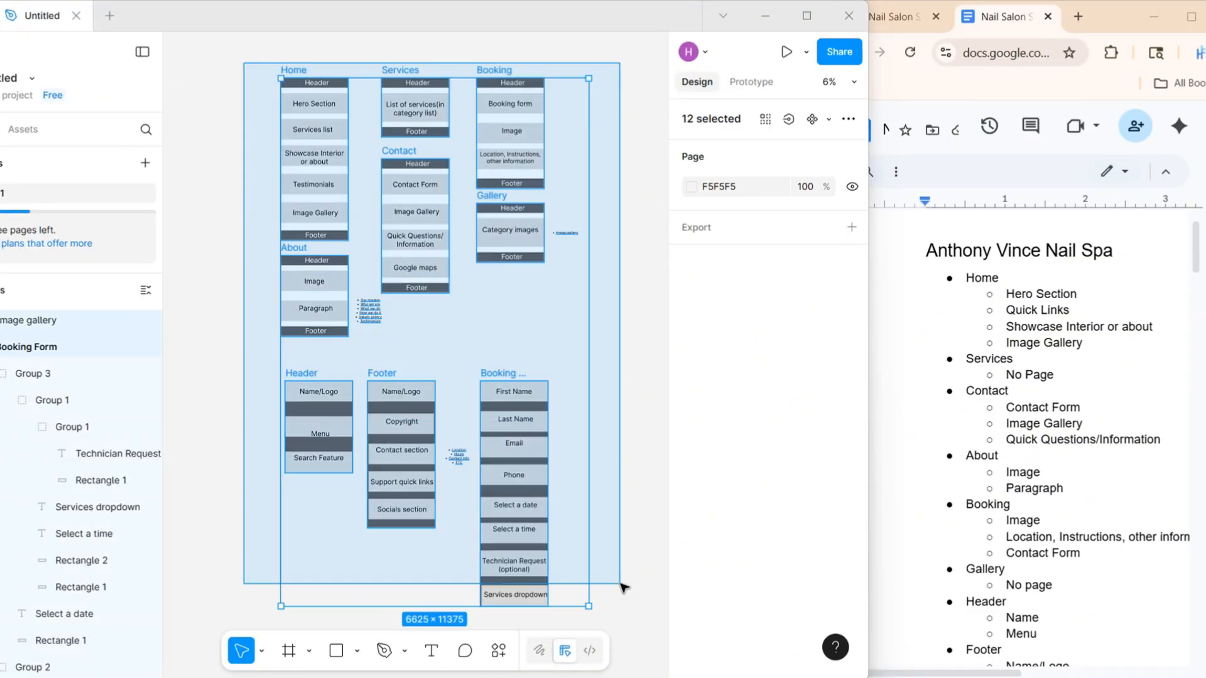
{"action": "left_click", "coordinate": [632, 545]}
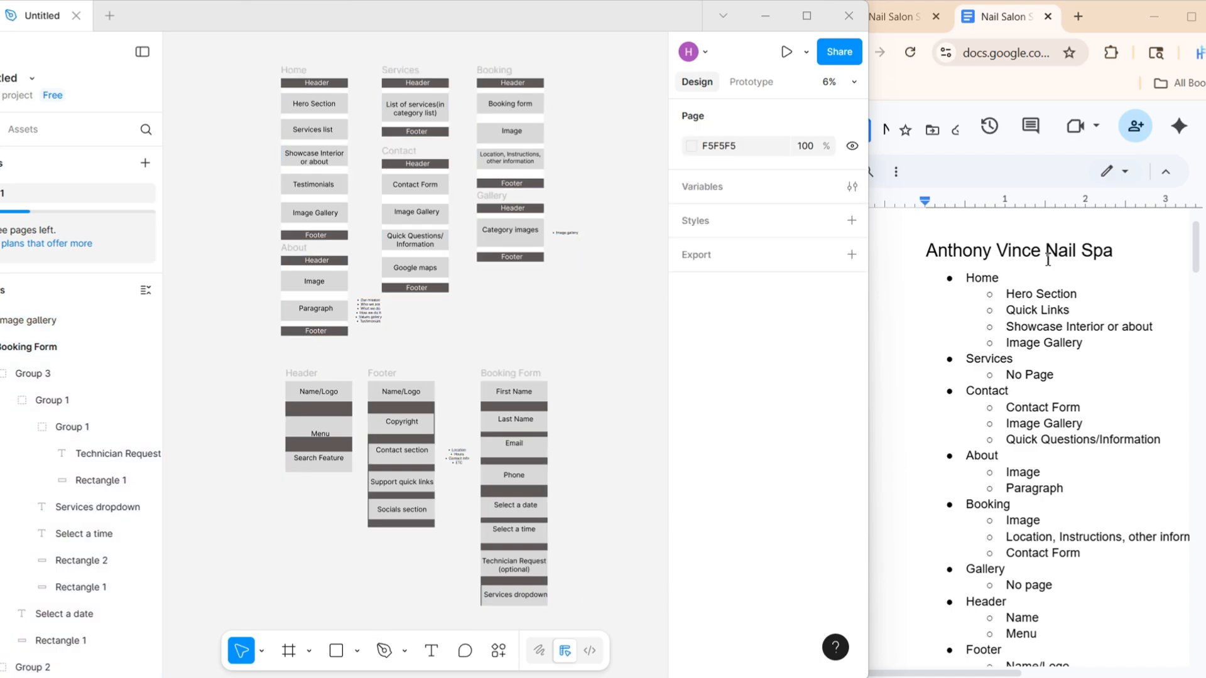
Check the page frames and the separate Header, Footer and Booking Form frames against the Anthony Vince Nail Spa outline
{"action": "triple_click", "coordinate": [1022, 268]}
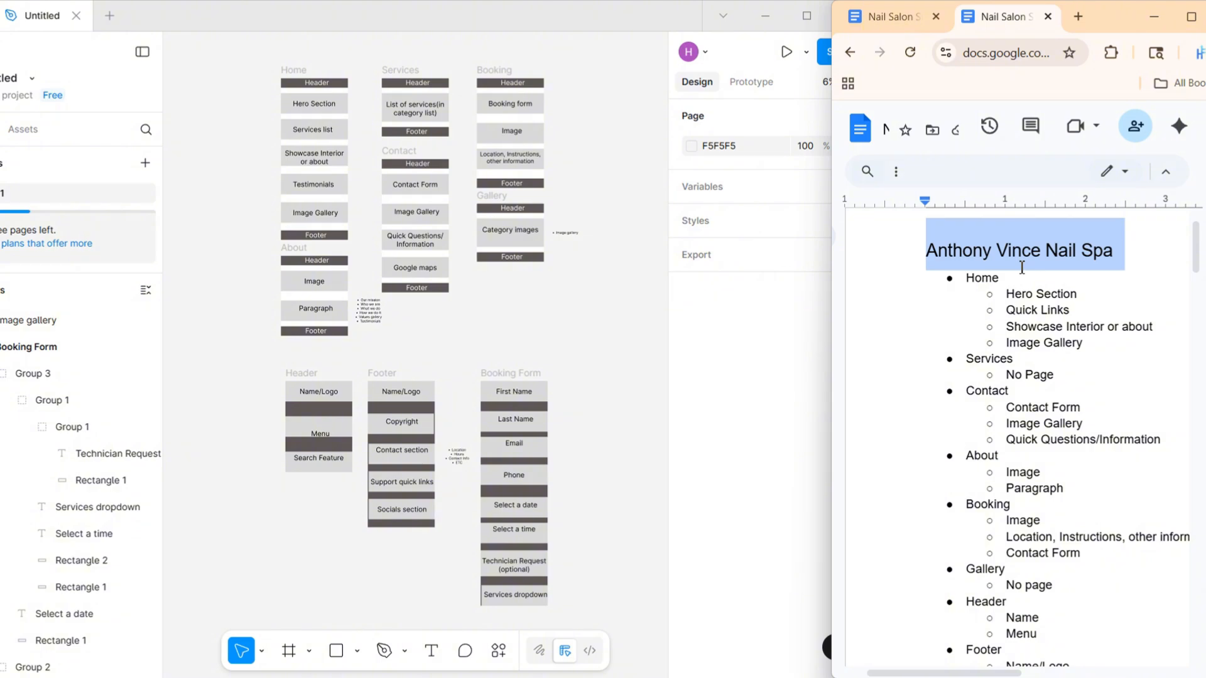
{"action": "left_click", "coordinate": [609, 304]}
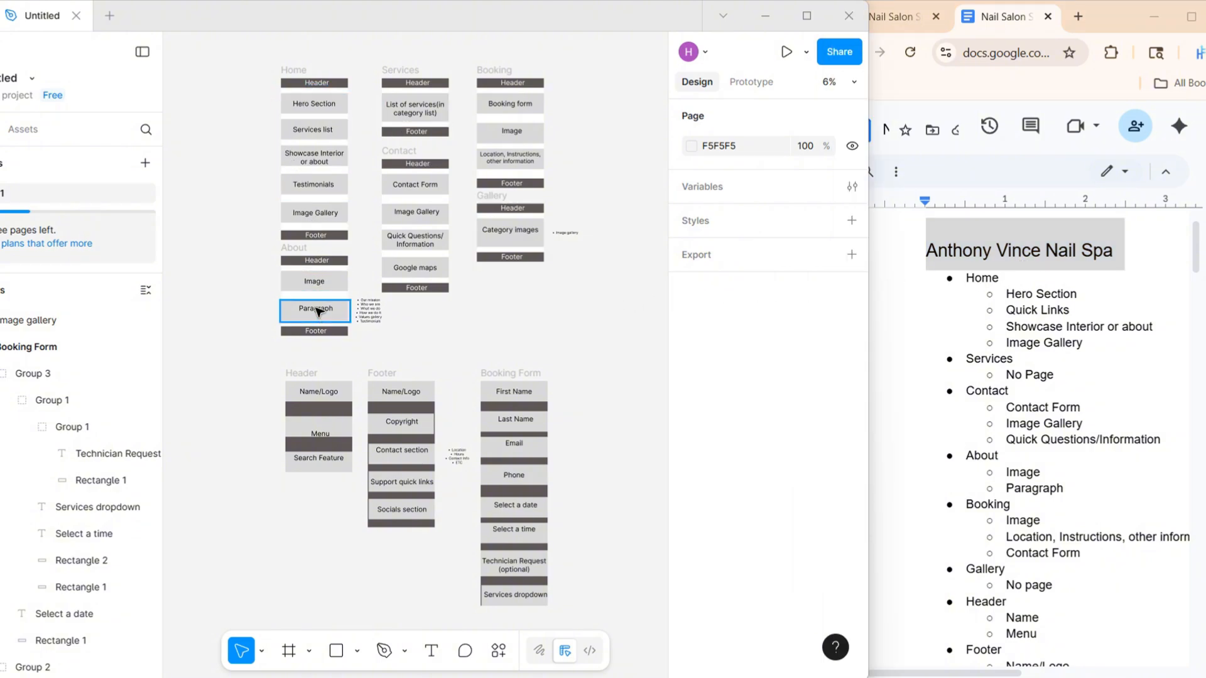
{"action": "left_click_drag", "start_coordinate": [240, 61], "coordinate": [612, 355]}
{"action": "left_click", "coordinate": [606, 367]}
{"action": "left_click_drag", "start_coordinate": [245, 355], "coordinate": [629, 626]}
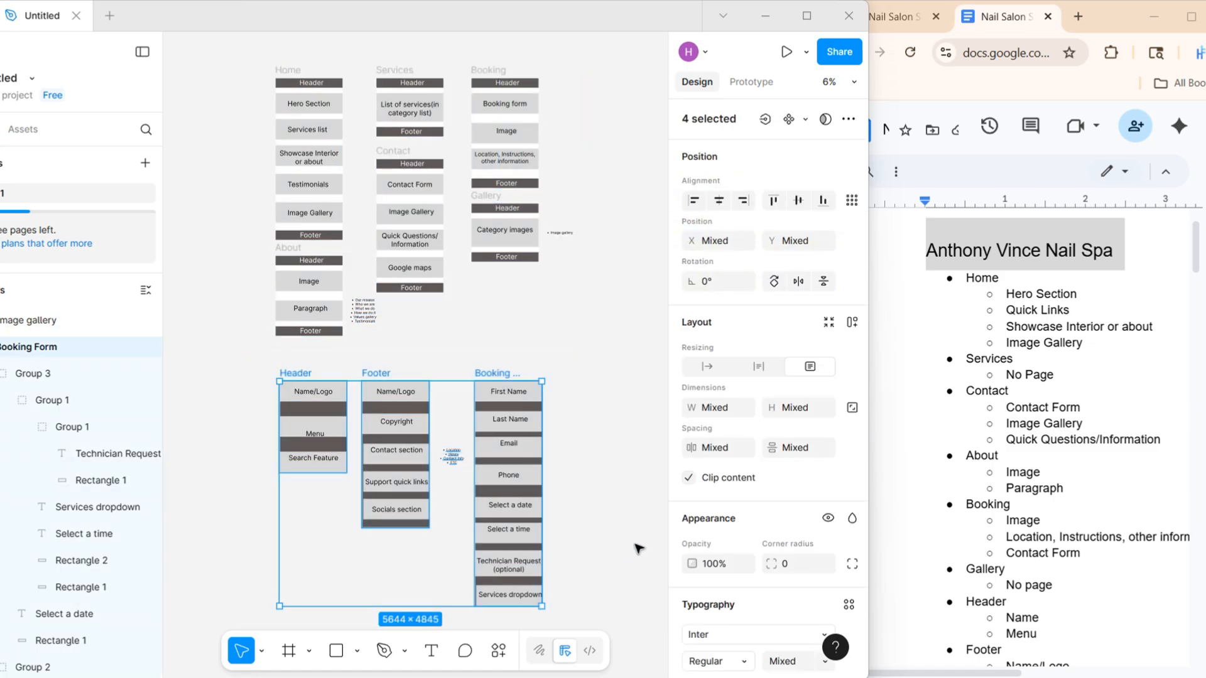
{"action": "left_click", "coordinate": [635, 544]}
{"action": "scroll", "coordinate": [370, 83], "scroll_direction": "up", "scroll_amount": 3}
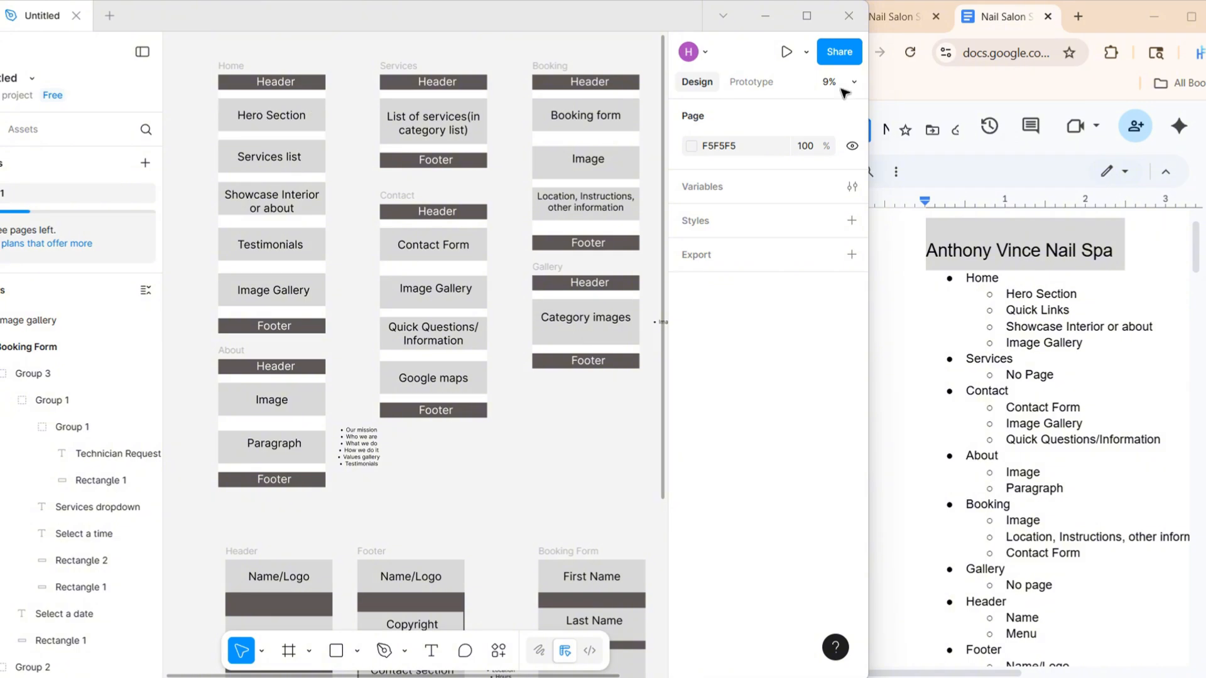
Read through the Anthony Vince Nail Spa outline at full width and examine the Home page frame's sections up close
{"action": "left_click", "coordinate": [1190, 18]}
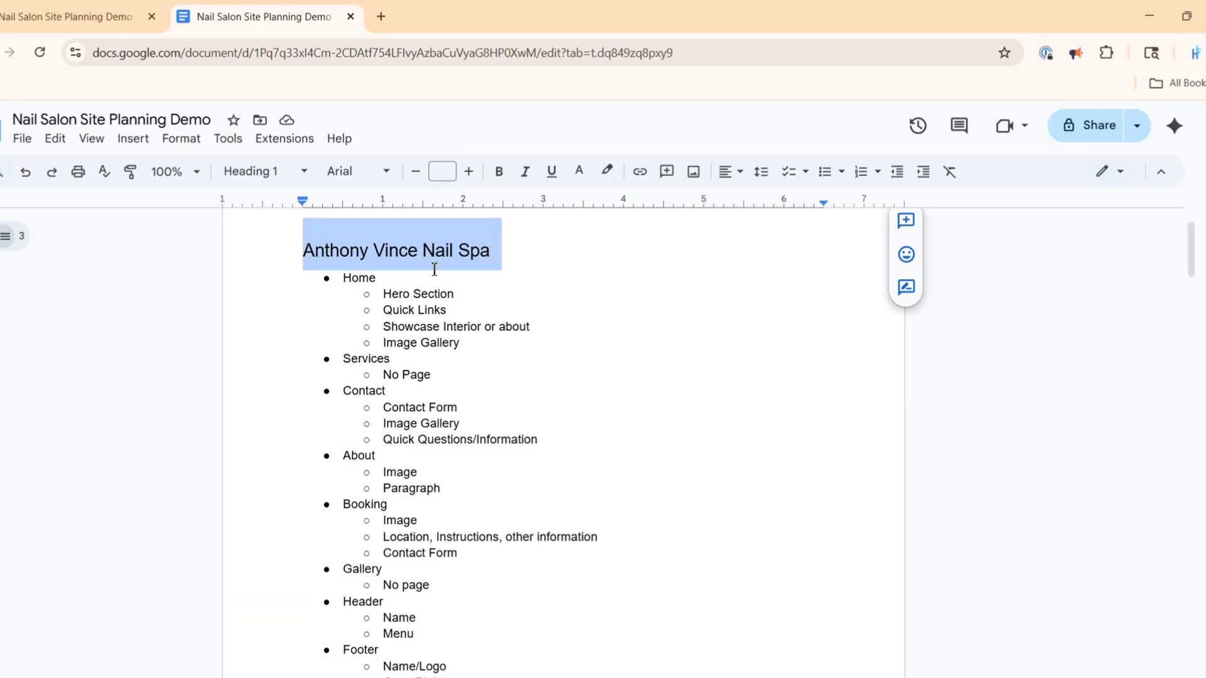
{"action": "scroll", "coordinate": [461, 312], "scroll_direction": "down", "scroll_amount": 2}
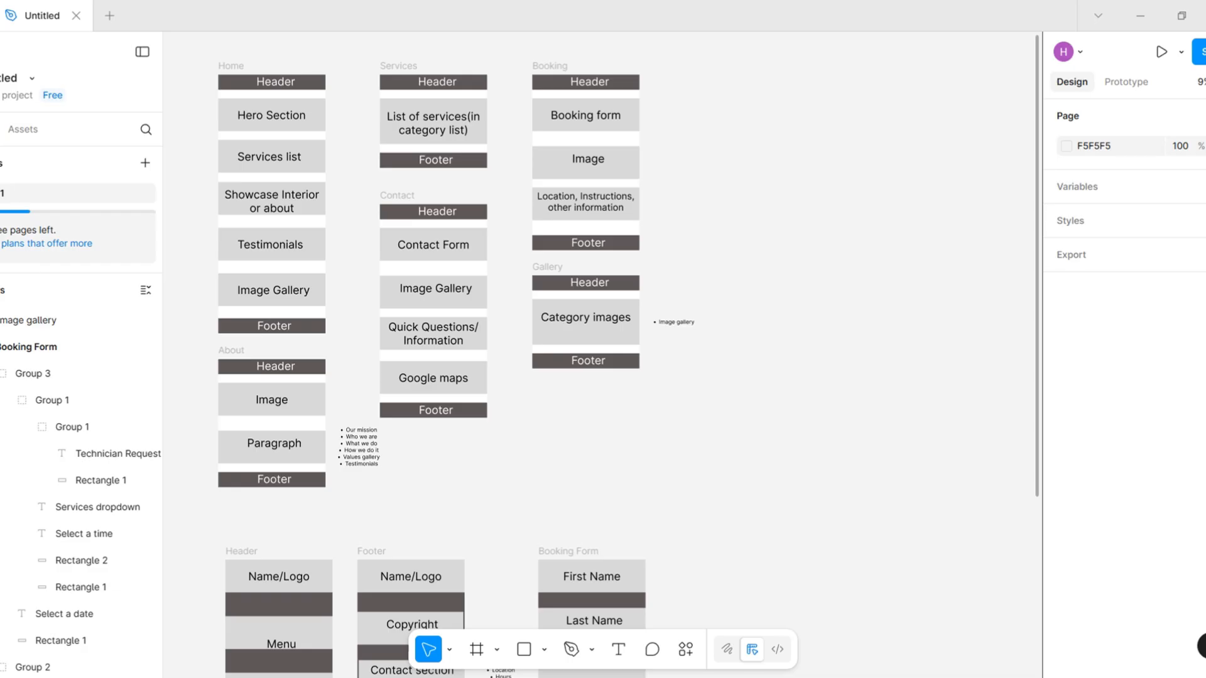
{"action": "scroll", "coordinate": [334, 210], "scroll_direction": "up", "scroll_amount": 2}
{"action": "left_click", "coordinate": [384, 241]}
{"action": "scroll", "coordinate": [384, 241], "scroll_direction": "left", "scroll_amount": 3}
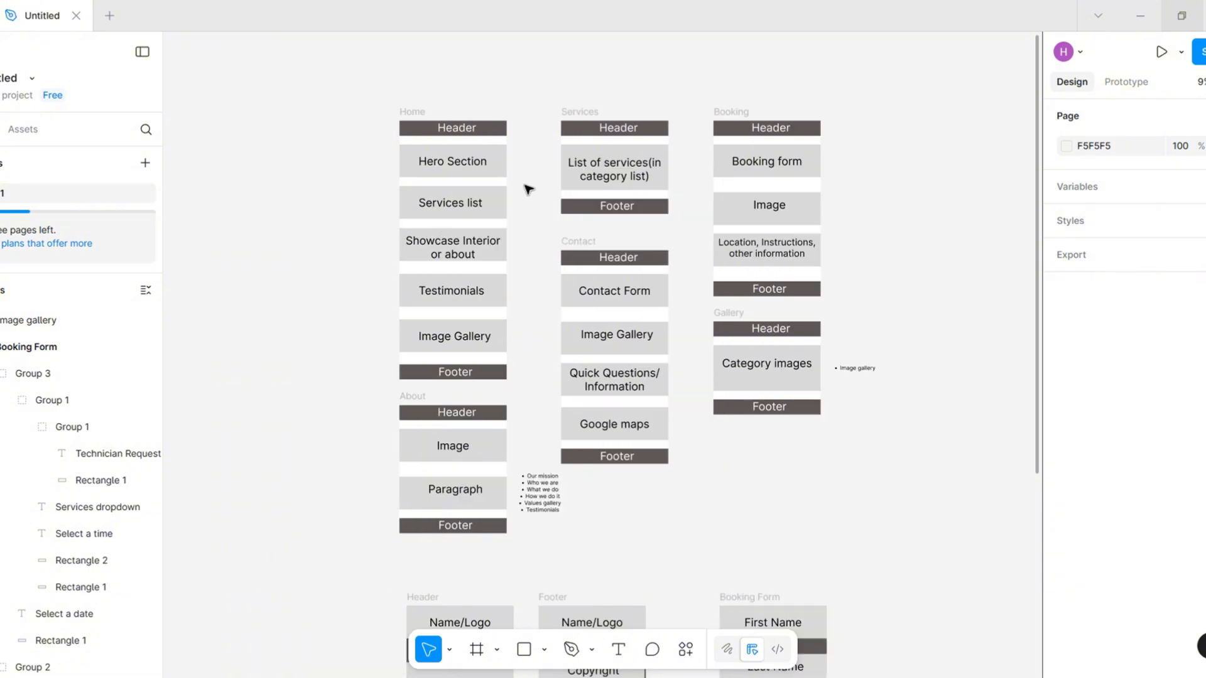
{"action": "scroll", "coordinate": [527, 181], "scroll_direction": "up", "scroll_amount": 1}
{"action": "left_click_drag", "start_coordinate": [370, 128], "coordinate": [527, 583]}
{"action": "left_click", "coordinate": [395, 187]}
{"action": "scroll", "coordinate": [453, 184], "scroll_direction": "up", "scroll_amount": 6}
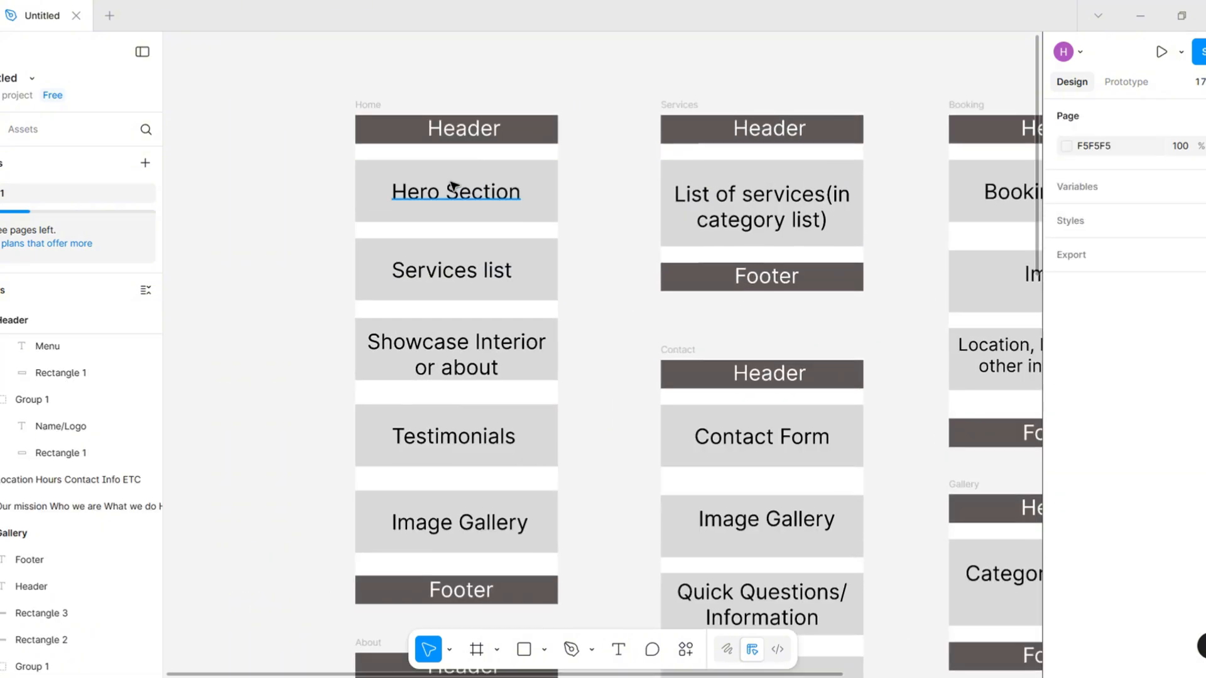
Switch to Chrome and compare the home page hero sections of Anthony Vince, Pretty Nails, Salon Lofts and DN Nail Spa
{"action": "scroll", "coordinate": [444, 220], "scroll_direction": "up", "scroll_amount": 2}
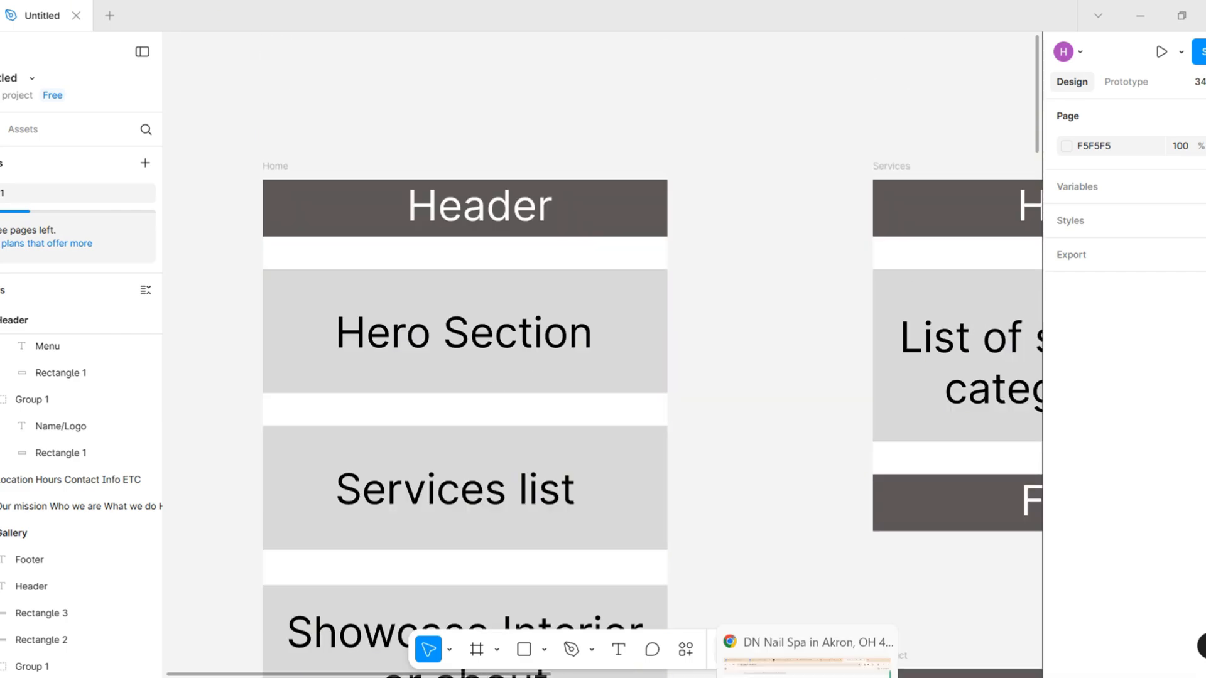
{"action": "left_click", "coordinate": [804, 603]}
{"action": "left_click", "coordinate": [463, 17]}
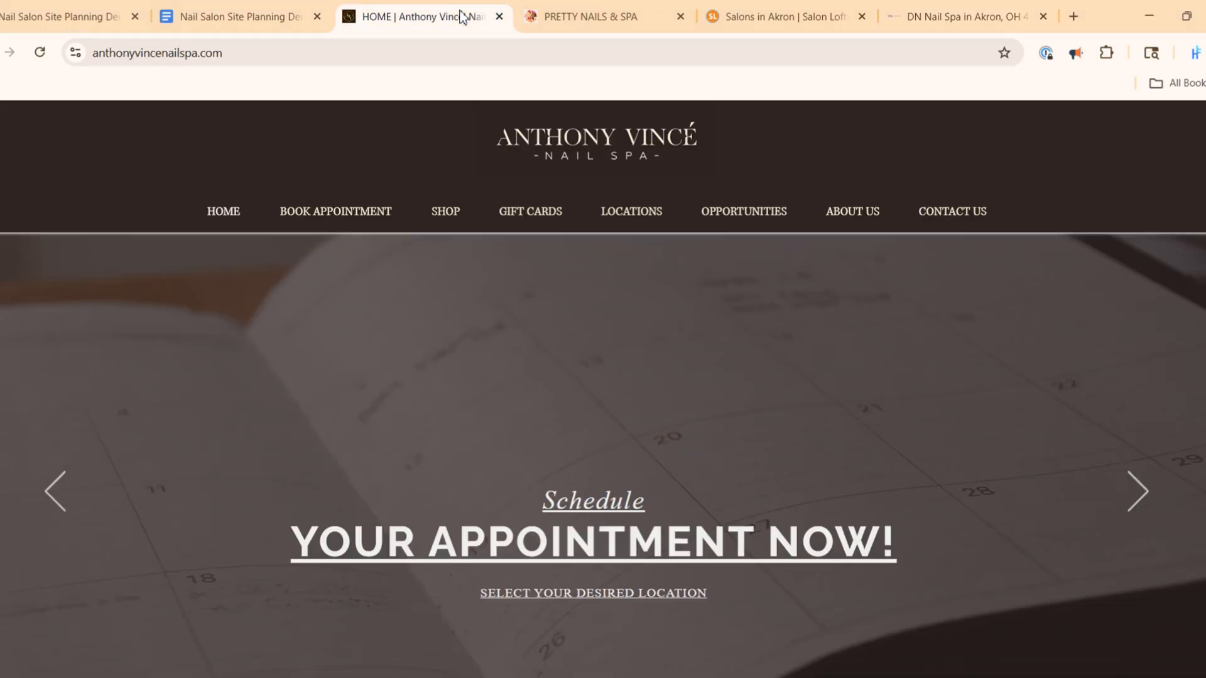
{"action": "left_click", "coordinate": [566, 13]}
{"action": "left_click", "coordinate": [784, 13]}
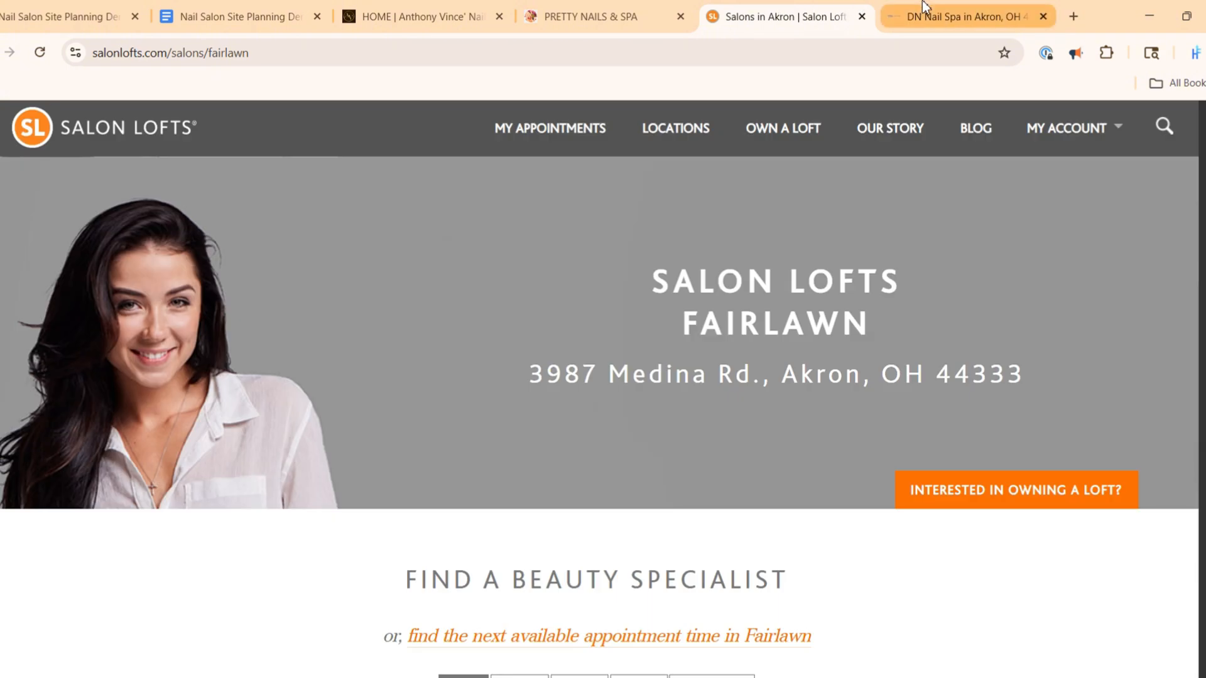
{"action": "left_click", "coordinate": [929, 14]}
{"action": "left_click", "coordinate": [448, 7]}
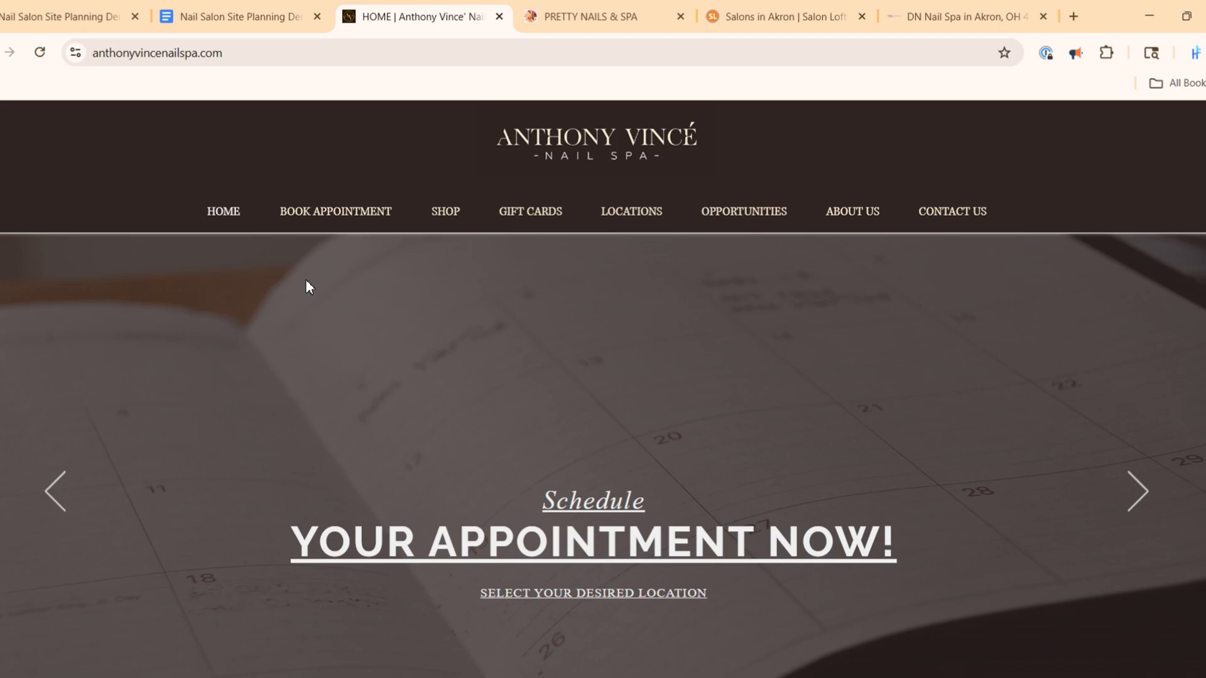
{"action": "scroll", "coordinate": [596, 370], "scroll_direction": "down", "scroll_amount": 2}
{"action": "left_click", "coordinate": [565, 17]}
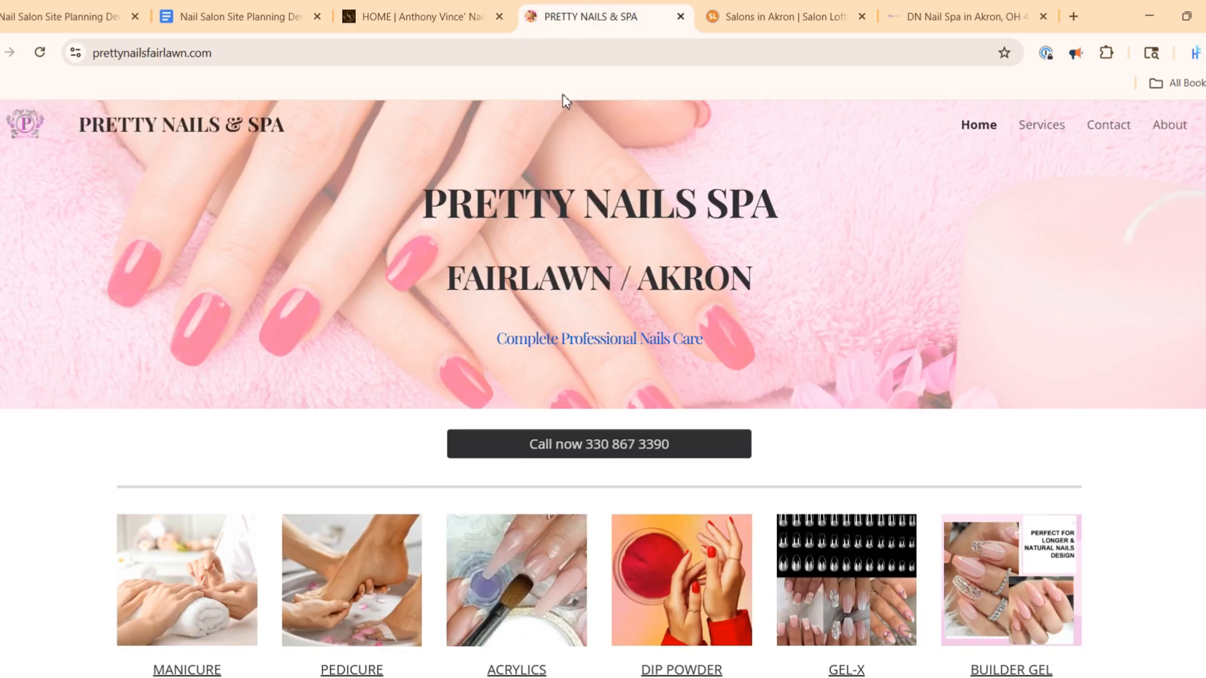
{"action": "left_click", "coordinate": [745, 16]}
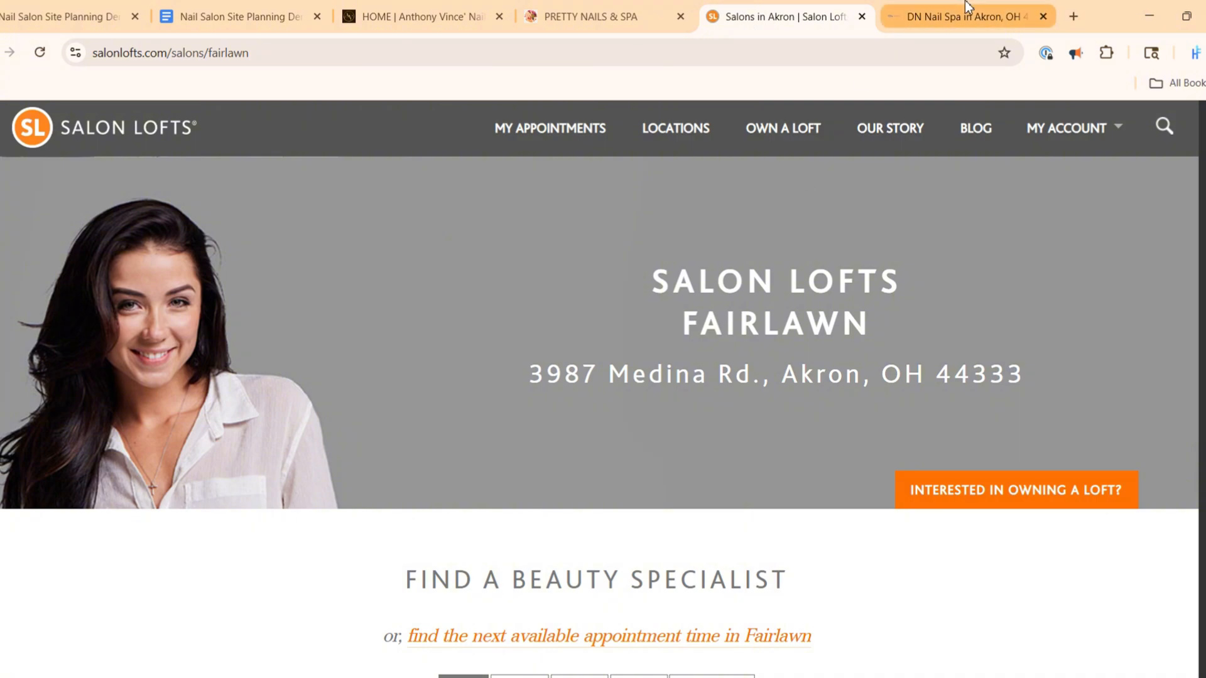
{"action": "left_click", "coordinate": [917, 16]}
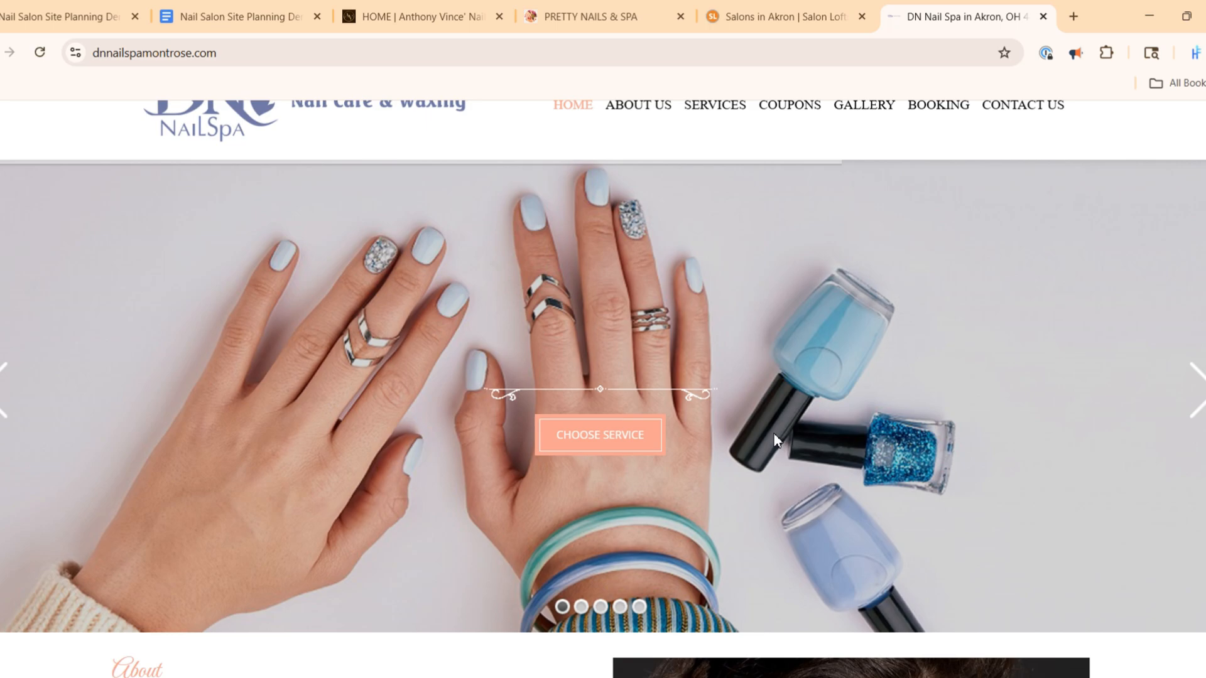
Browse the hero slideshows on the Anthony Vince and DN Nail Spa sites, comparing them with Pretty Nails and Salon Lofts
{"action": "left_click", "coordinate": [433, 15]}
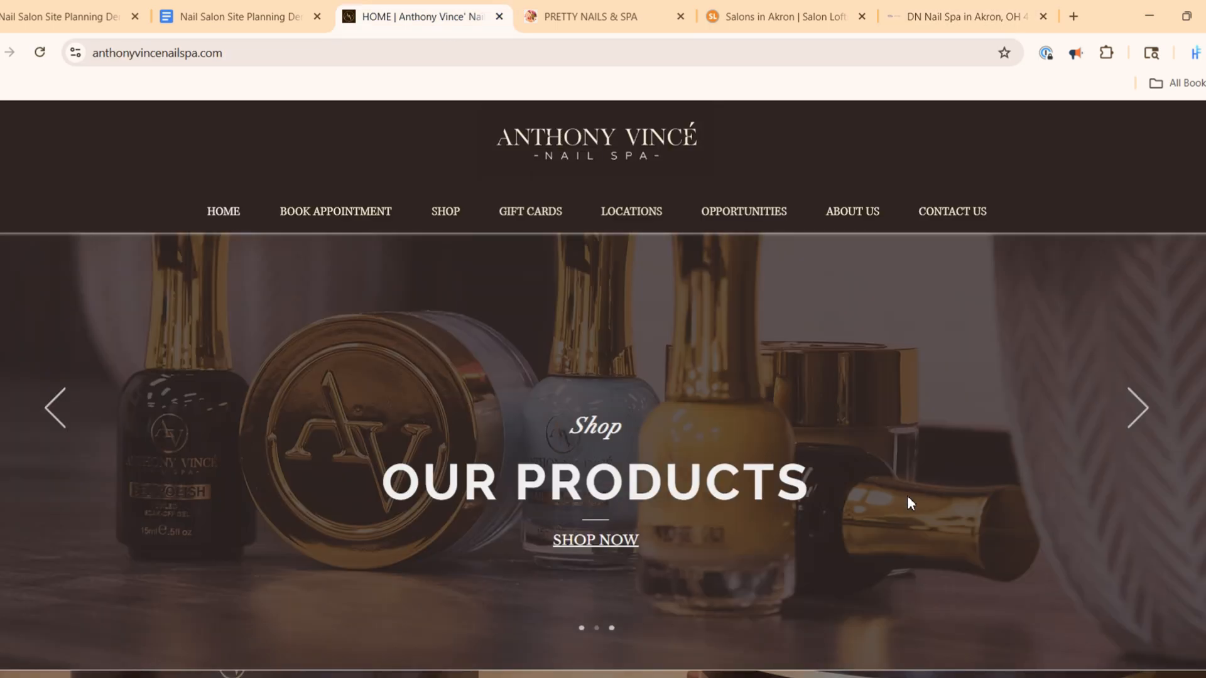
{"action": "left_click", "coordinate": [1148, 417]}
{"action": "left_click", "coordinate": [616, 15]}
{"action": "left_click", "coordinate": [705, 9]}
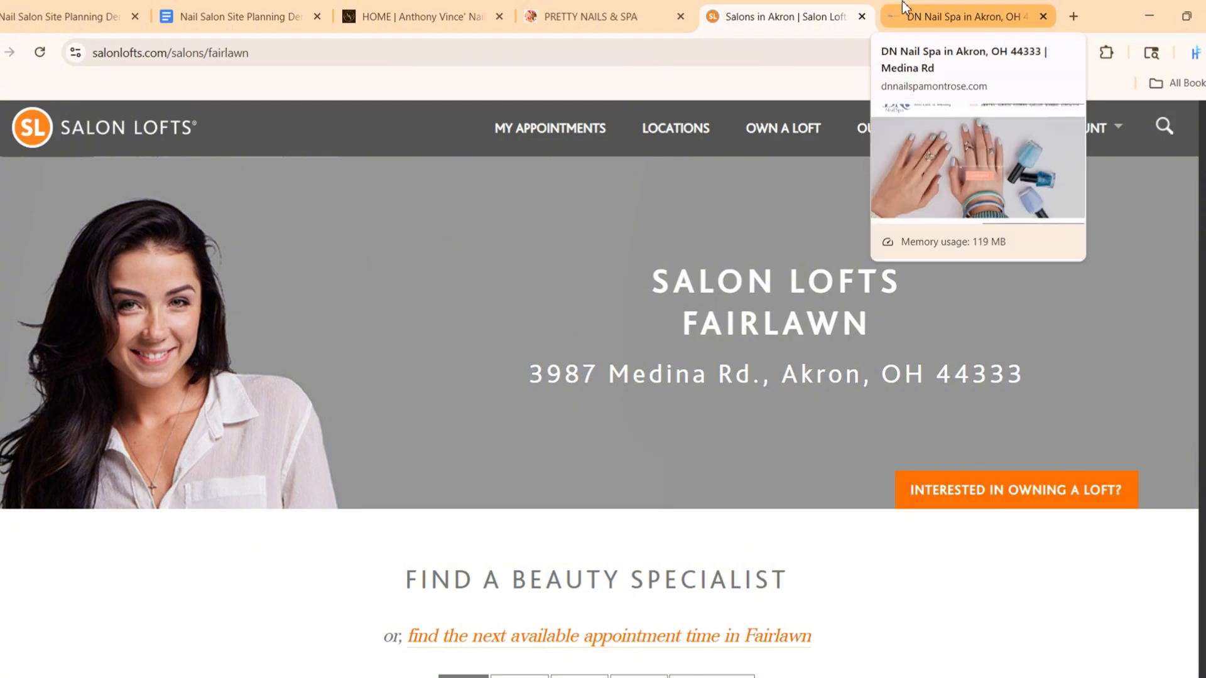
{"action": "left_click", "coordinate": [904, 12]}
{"action": "left_click", "coordinate": [1198, 401]}
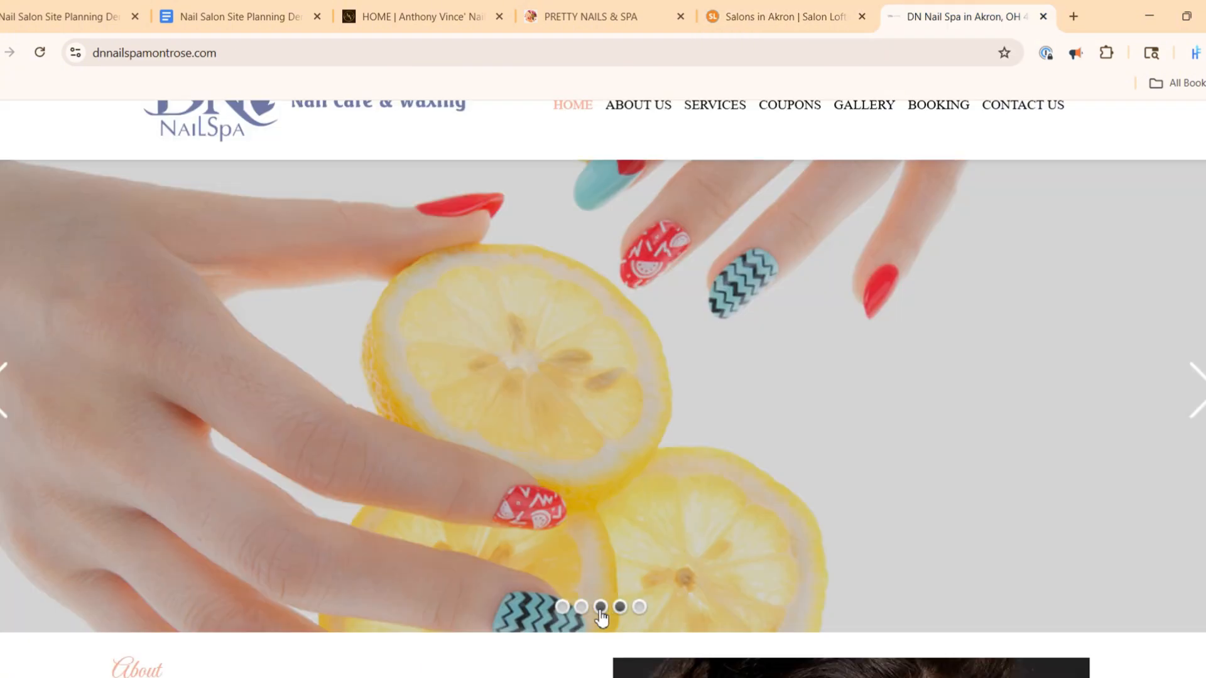
{"action": "left_click", "coordinate": [433, 15]}
{"action": "left_click", "coordinate": [1137, 418]}
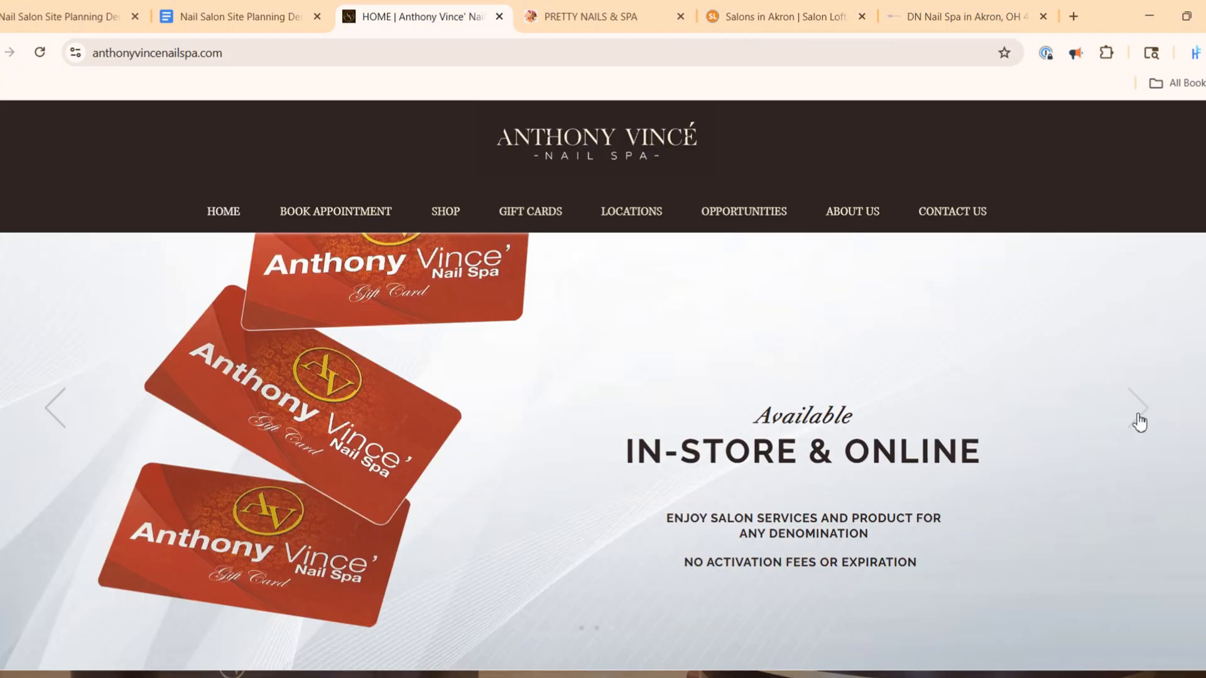
{"action": "left_click", "coordinate": [1138, 421]}
{"action": "left_click", "coordinate": [547, 9]}
{"action": "left_click", "coordinate": [770, 9]}
{"action": "left_click", "coordinate": [921, 9]}
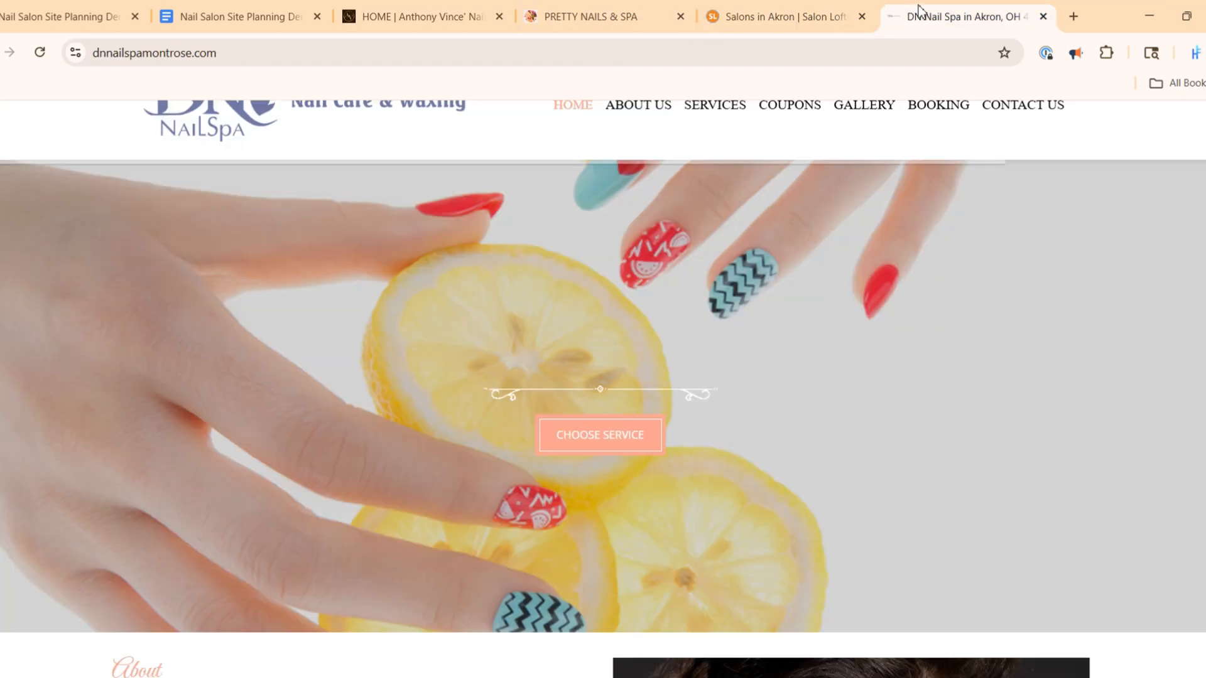
{"action": "left_click", "coordinate": [433, 14]}
{"action": "left_click", "coordinate": [1140, 411]}
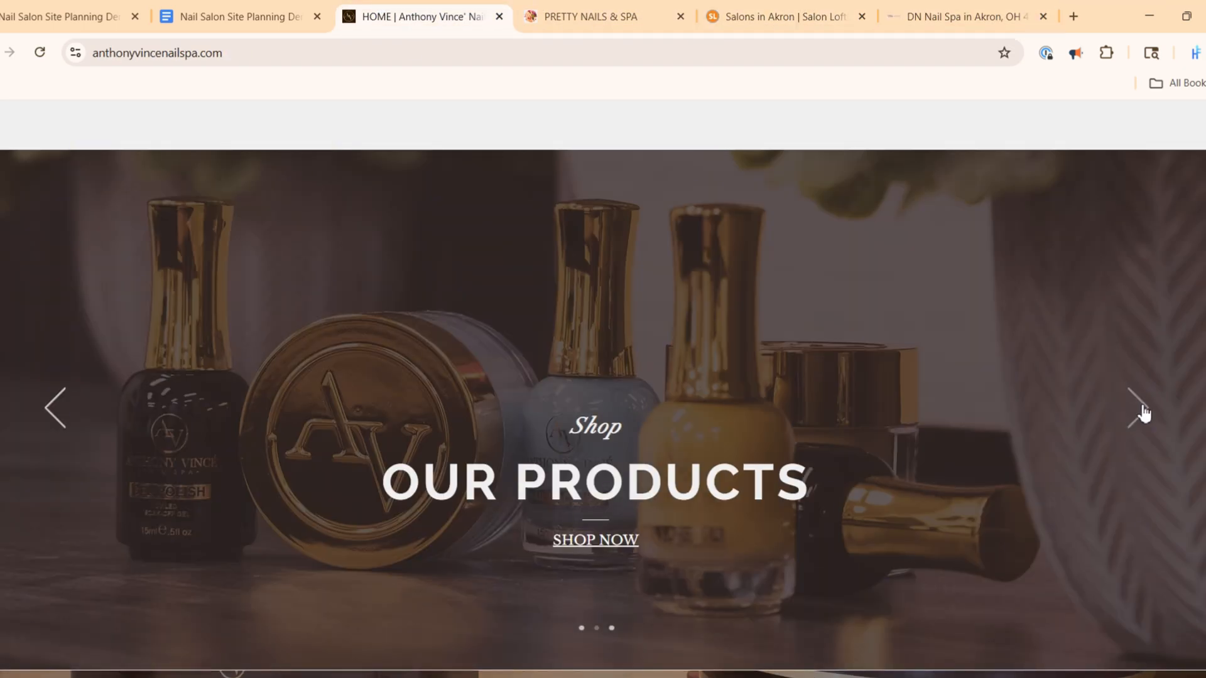
Capture a screenshot of the Anthony Vince home page's hero banner and paste it above the Home frame in Figma
{"action": "scroll", "coordinate": [973, 389], "scroll_direction": "up", "scroll_amount": 1}
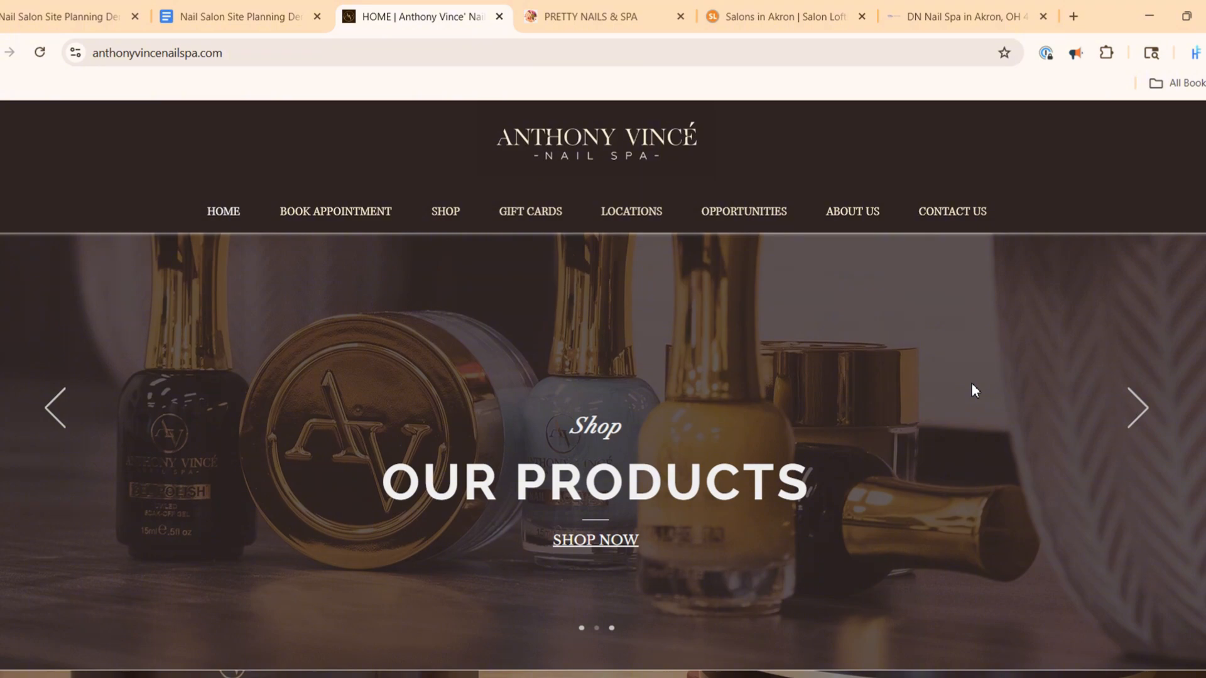
{"action": "key", "text": "super+shift+s"}
{"action": "left_click_drag", "start_coordinate": [0, 234], "coordinate": [1205, 671]}
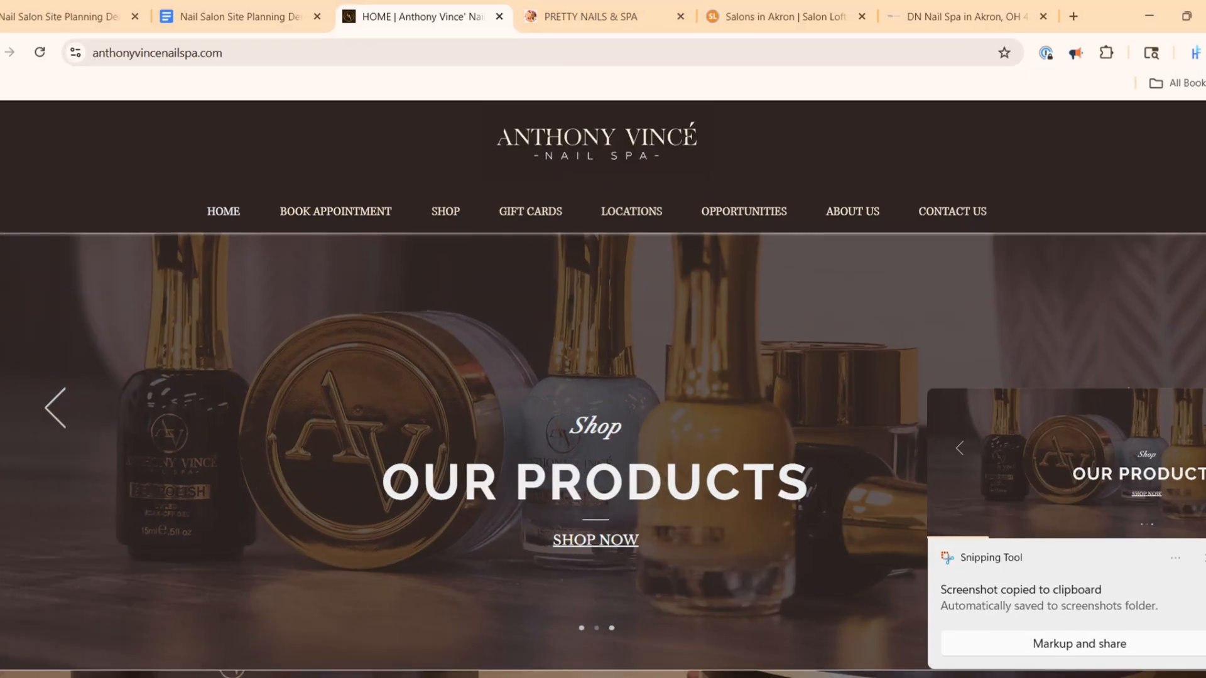
{"action": "key", "text": "alt+Tab"}
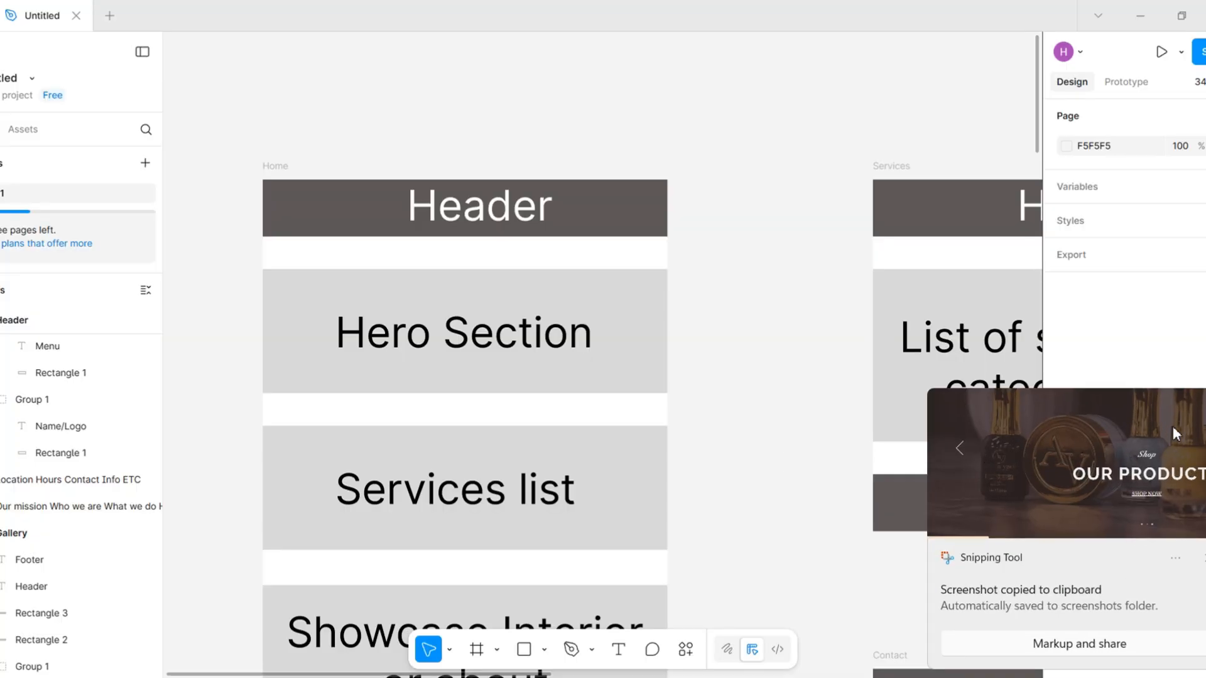
{"action": "key", "text": "ctrl+v"}
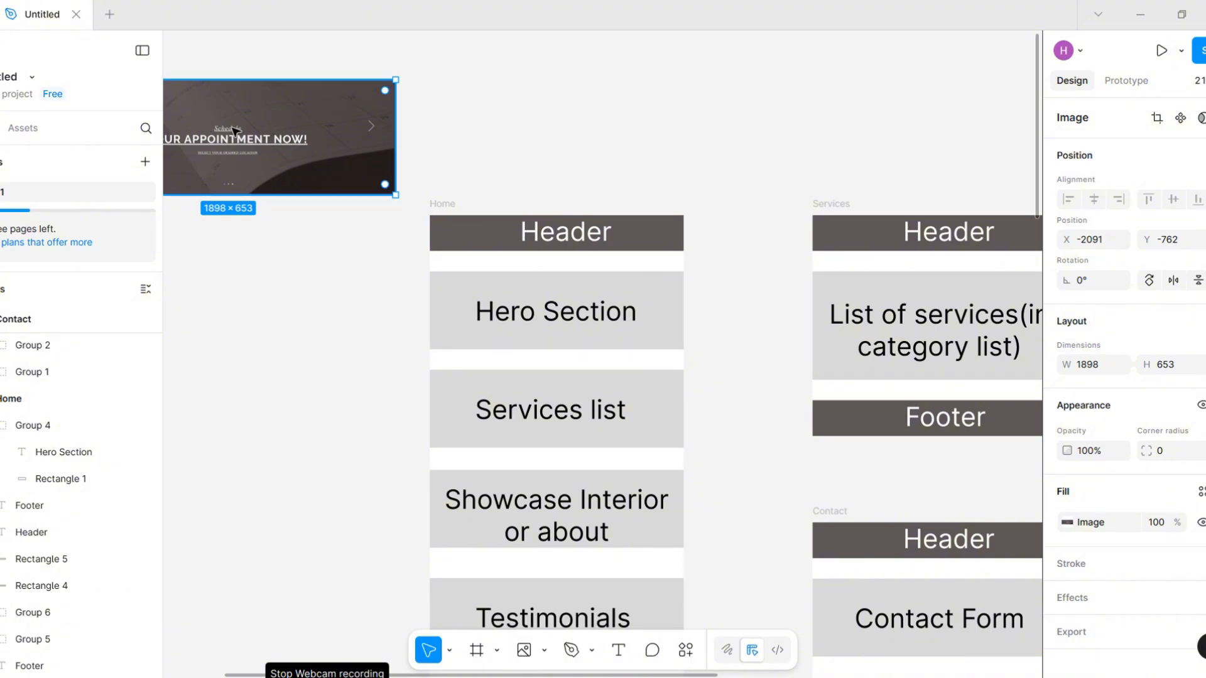
{"action": "left_click_drag", "start_coordinate": [234, 131], "coordinate": [365, 171]}
Move the Hero Section placeholder beside the Home frame and fit the hero screenshot into its slot at 1440 × 495
{"action": "left_click_drag", "start_coordinate": [547, 322], "coordinate": [284, 321]}
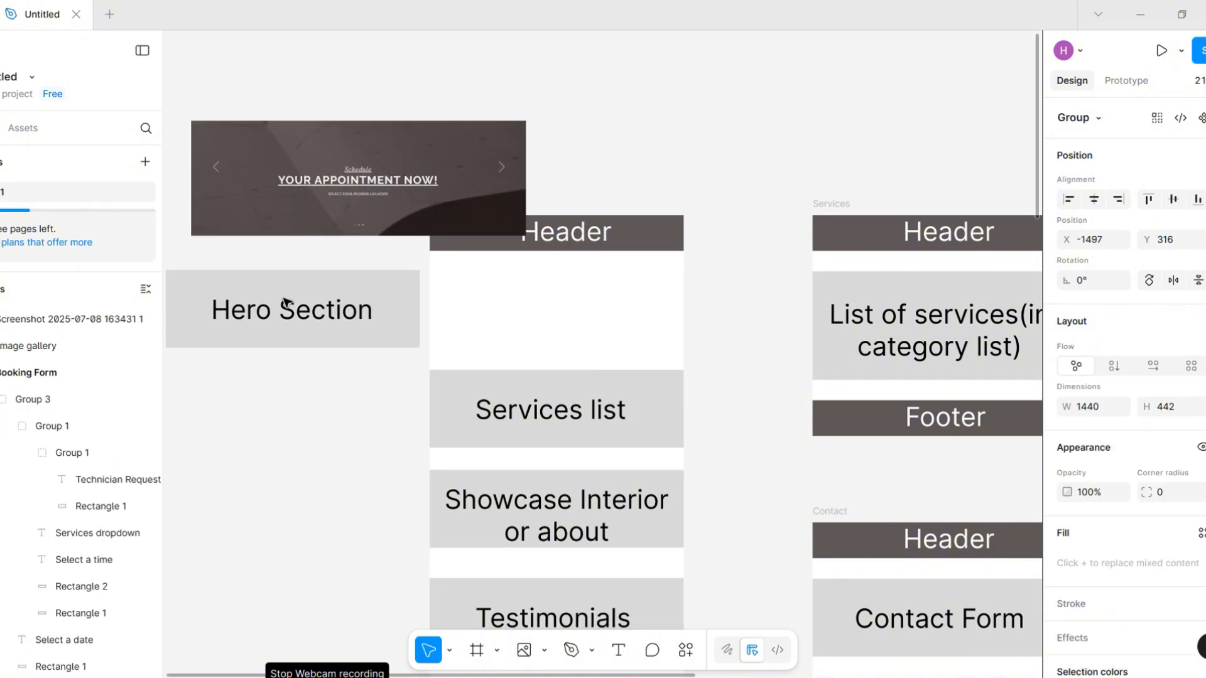
{"action": "left_click_drag", "start_coordinate": [376, 174], "coordinate": [534, 309]}
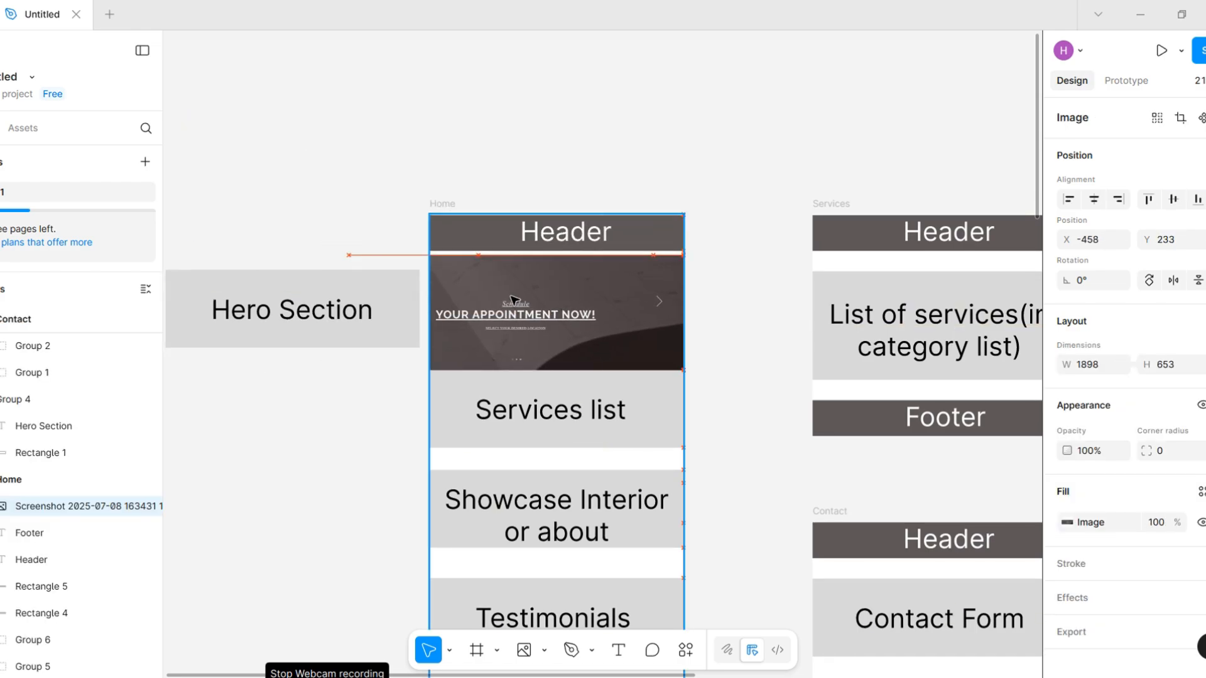
{"action": "left_click_drag", "start_coordinate": [350, 371], "coordinate": [587, 302]}
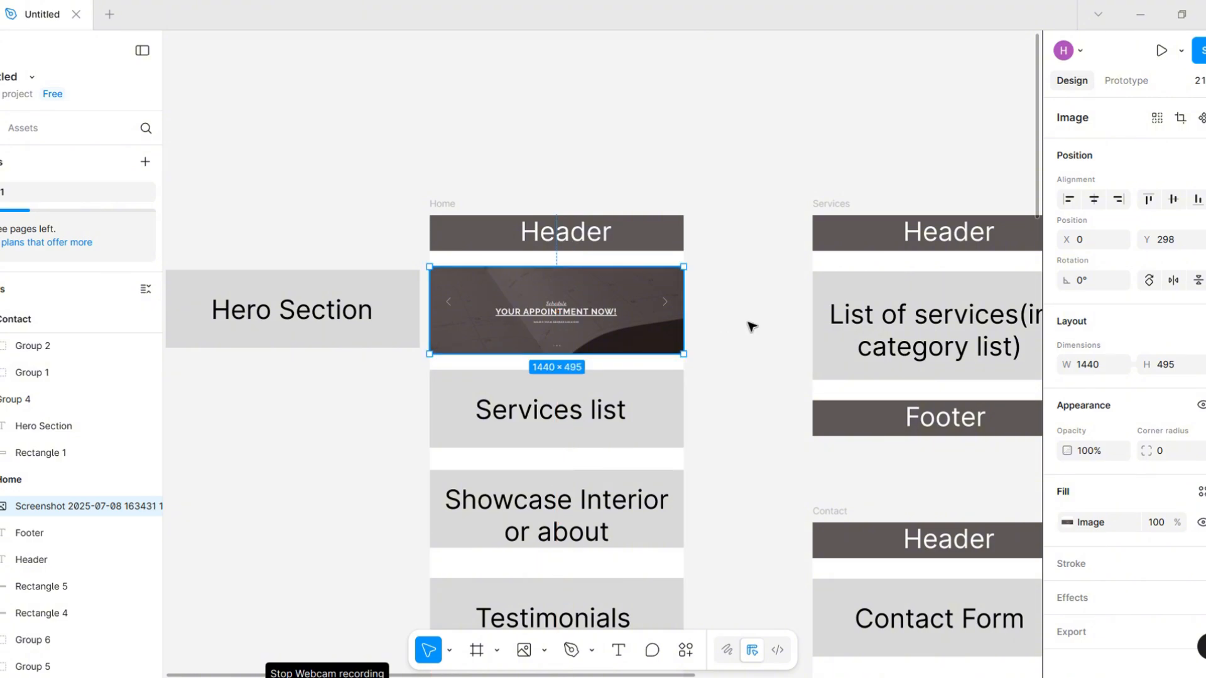
{"action": "left_click", "coordinate": [791, 331]}
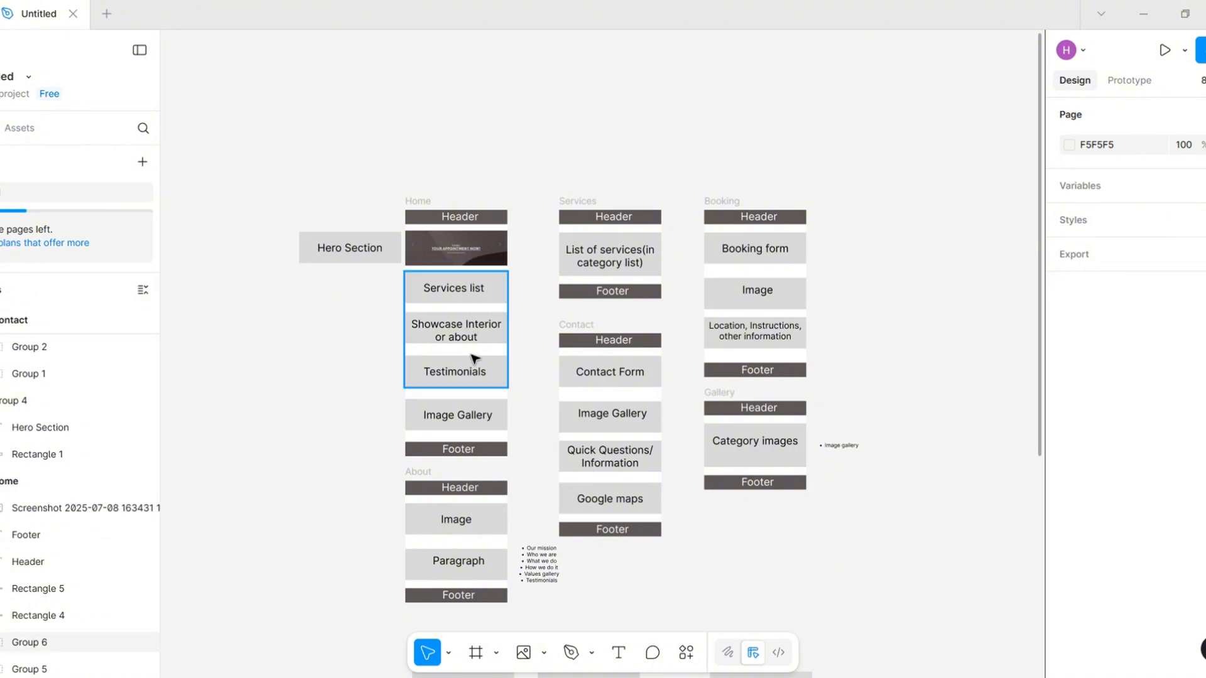
Capture a screenshot of the Anthony Vince home page section with the Shop, Book Online, Locations, Gift Cards, Follow Us and Opportunities tiles
{"action": "scroll", "coordinate": [646, 449], "scroll_direction": "down", "scroll_amount": 5}
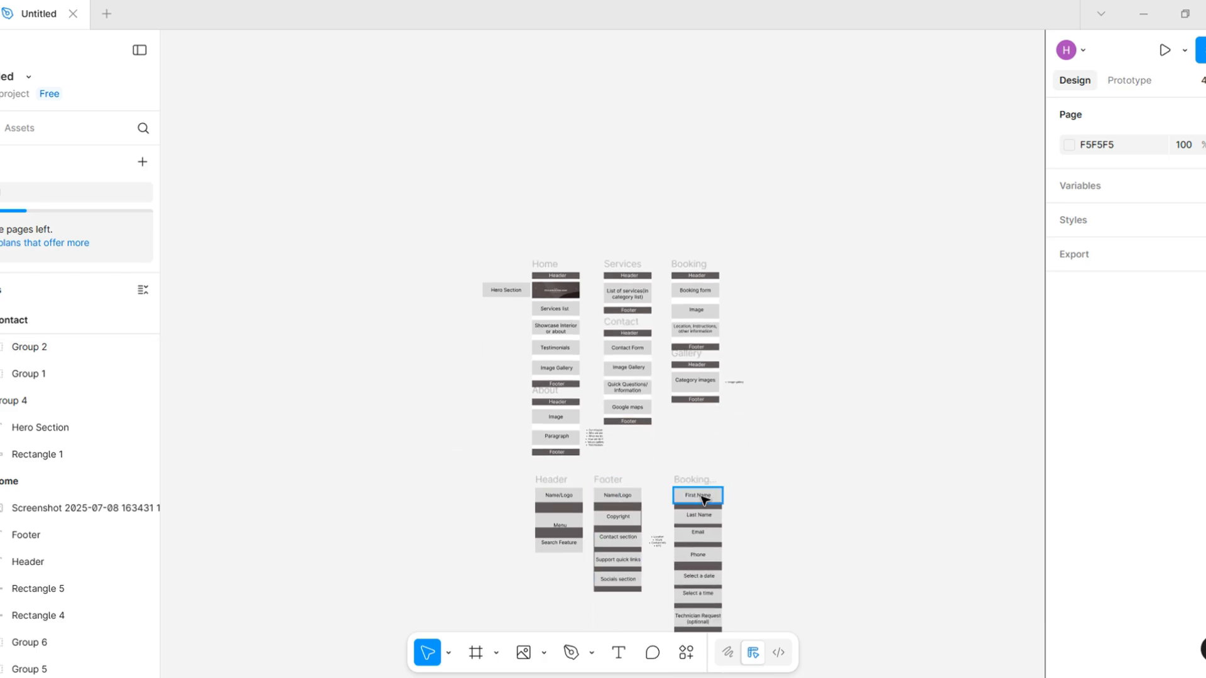
{"action": "scroll", "coordinate": [703, 499], "scroll_direction": "up", "scroll_amount": 5}
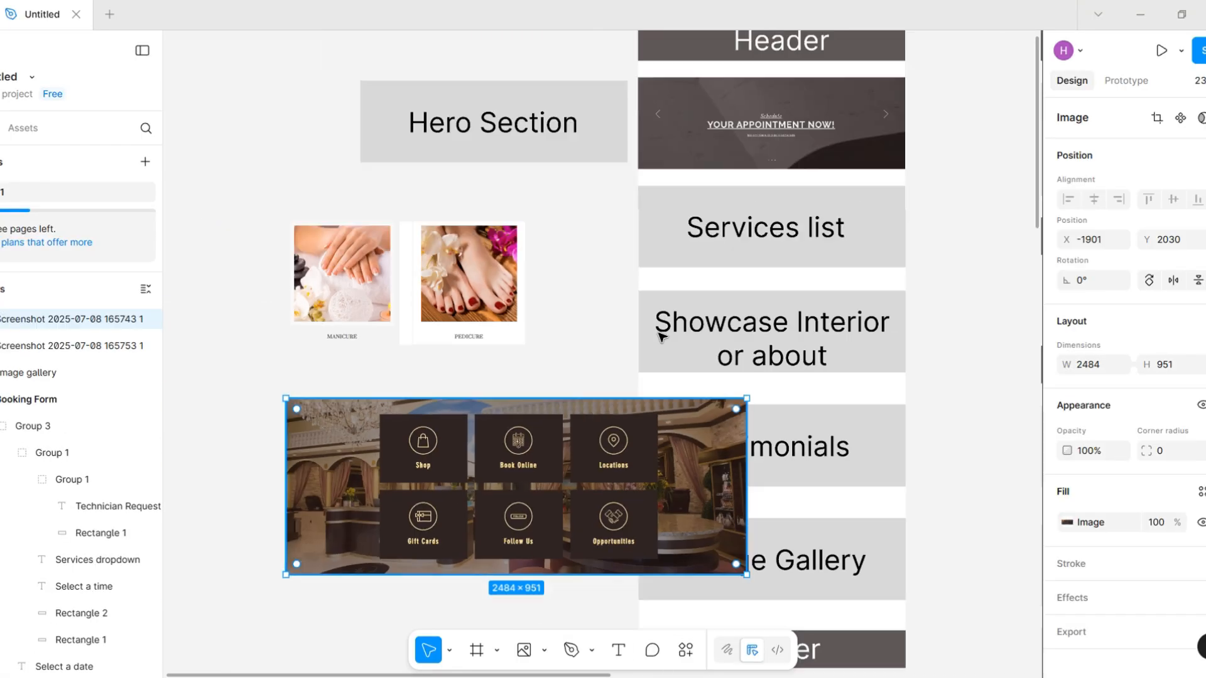
{"action": "left_click_drag", "start_coordinate": [288, 572], "coordinate": [646, 289]}
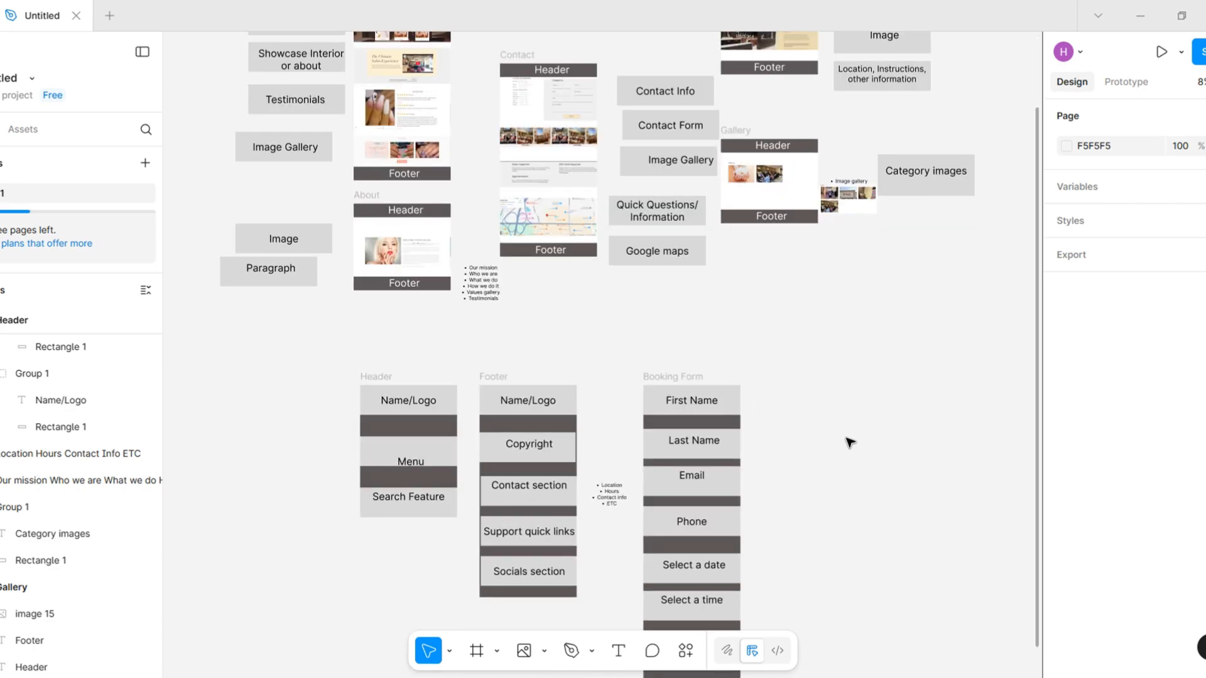
Review the screenshot-filled page frames with their side labels and the separate Header, Footer and Booking Form frames on the Figma canvas
{"action": "scroll", "coordinate": [848, 439], "scroll_direction": "down", "scroll_amount": 1}
{"action": "scroll", "coordinate": [850, 443], "scroll_direction": "down", "scroll_amount": 2}
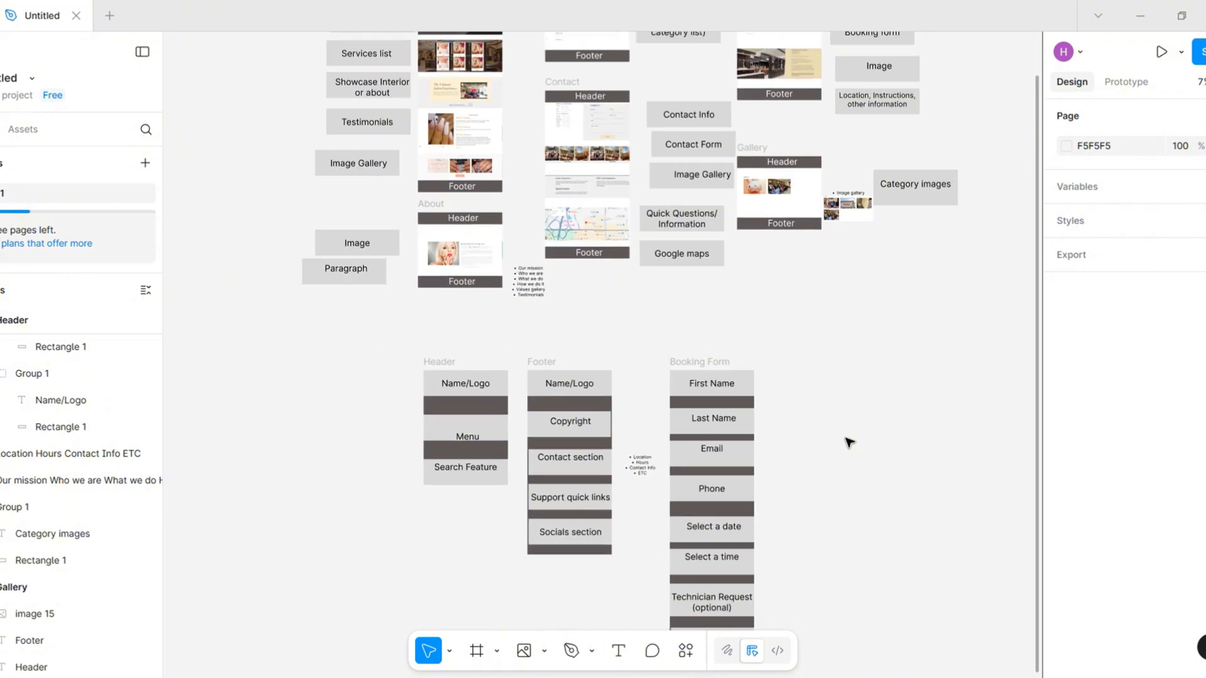
{"action": "left_click_drag", "start_coordinate": [375, 338], "coordinate": [425, 496]}
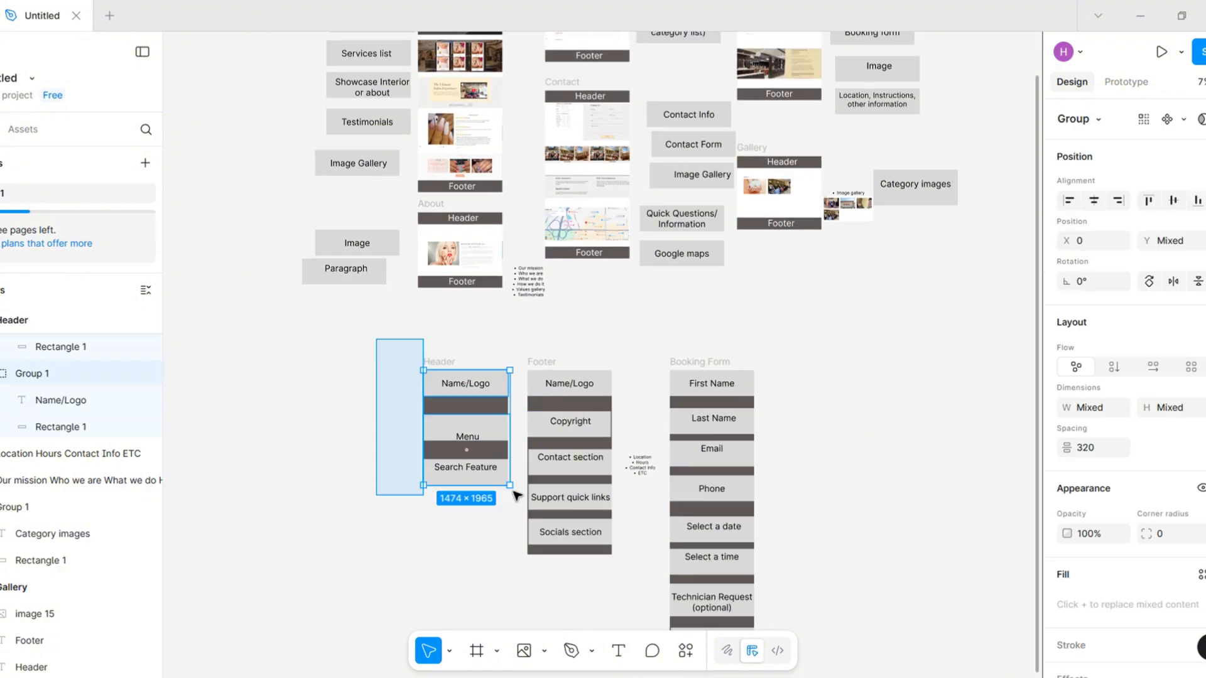
{"action": "left_click", "coordinate": [540, 330]}
{"action": "scroll", "coordinate": [681, 336], "scroll_direction": "down", "scroll_amount": 1}
{"action": "scroll", "coordinate": [682, 336], "scroll_direction": "down", "scroll_amount": 2}
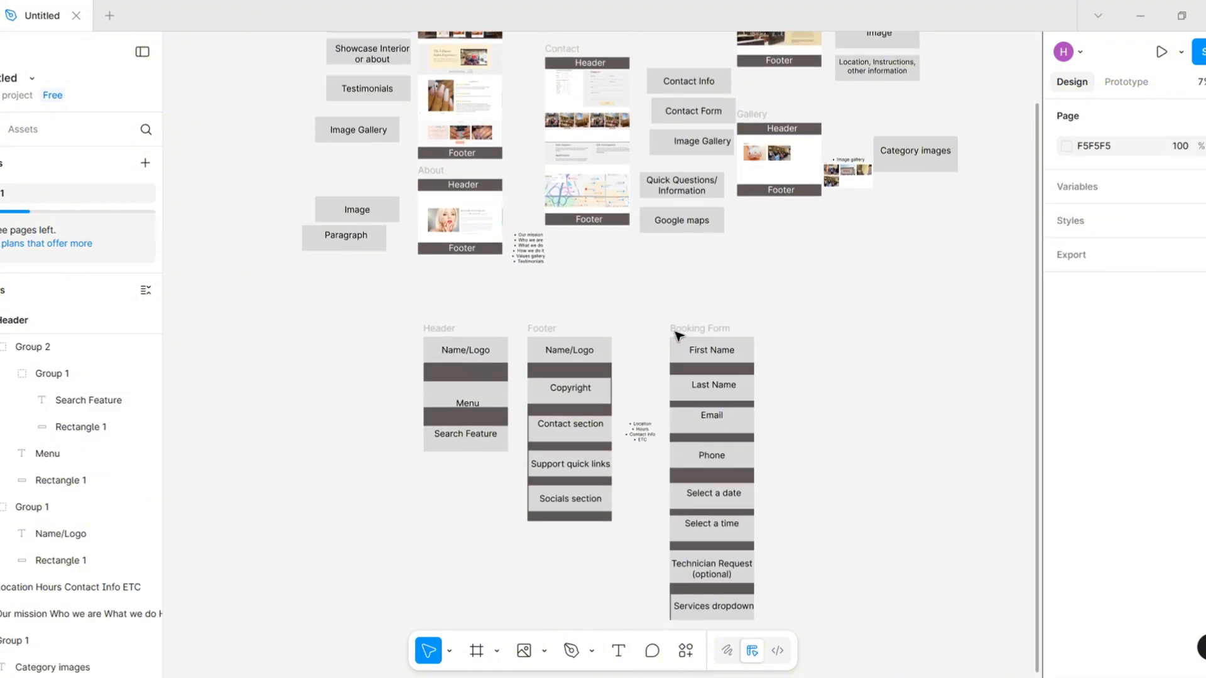
{"action": "left_click_drag", "start_coordinate": [653, 273], "coordinate": [791, 611]}
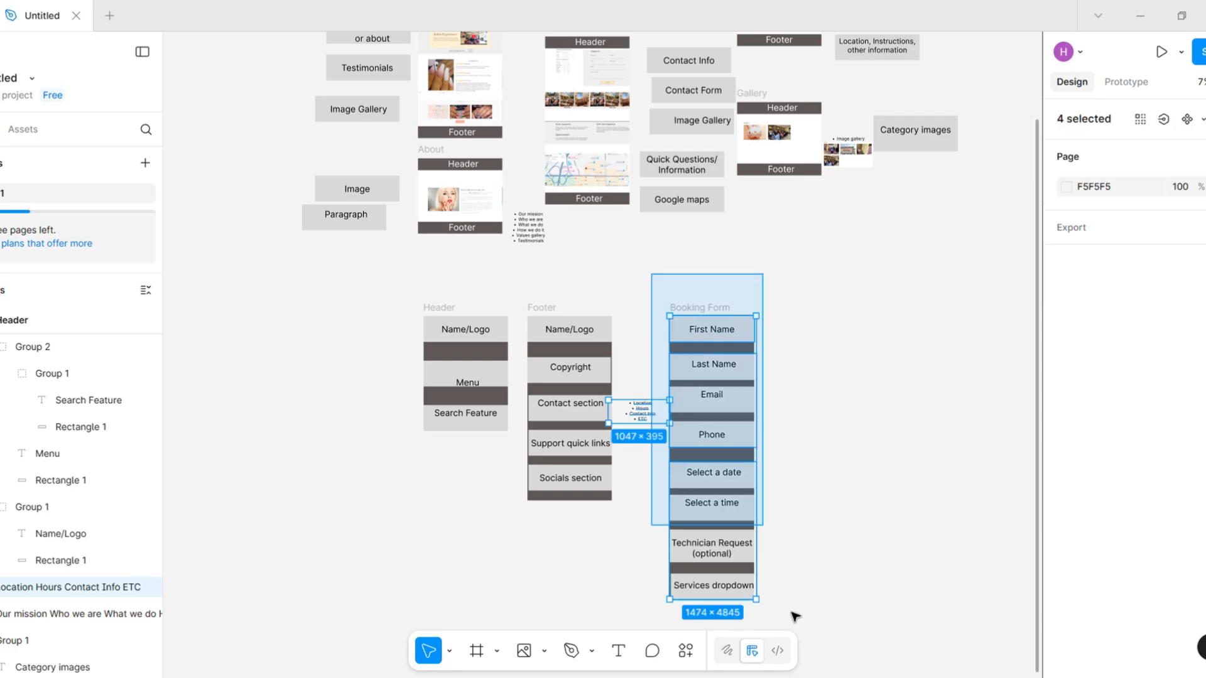
{"action": "left_click", "coordinate": [825, 554]}
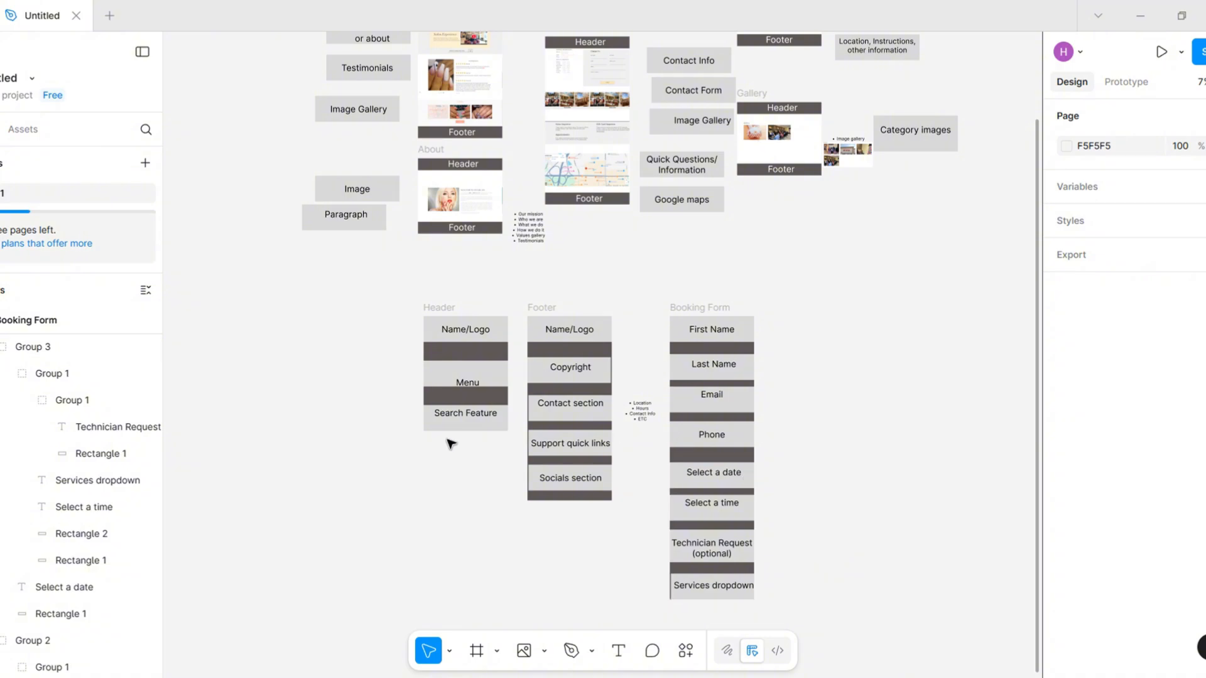
{"action": "scroll", "coordinate": [436, 272], "scroll_direction": "up", "scroll_amount": 5}
{"action": "scroll", "coordinate": [436, 188], "scroll_direction": "up", "scroll_amount": 3, "text": "ctrl"}
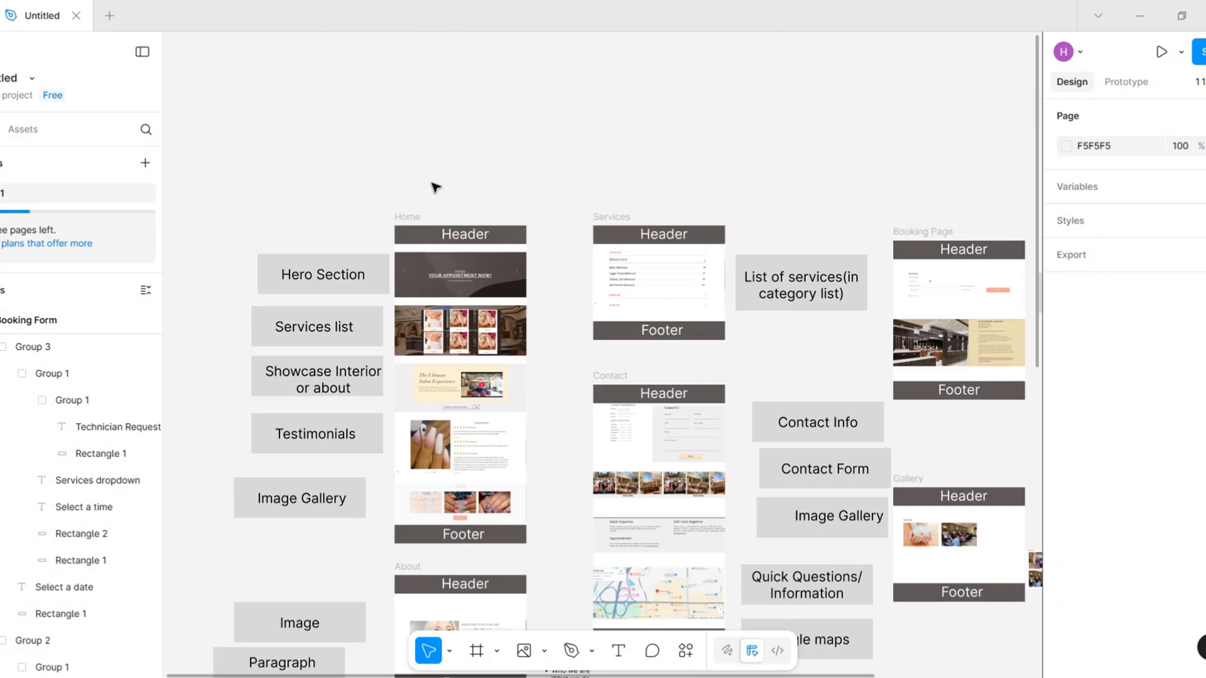
{"action": "scroll", "coordinate": [436, 189], "scroll_direction": "down", "scroll_amount": 1}
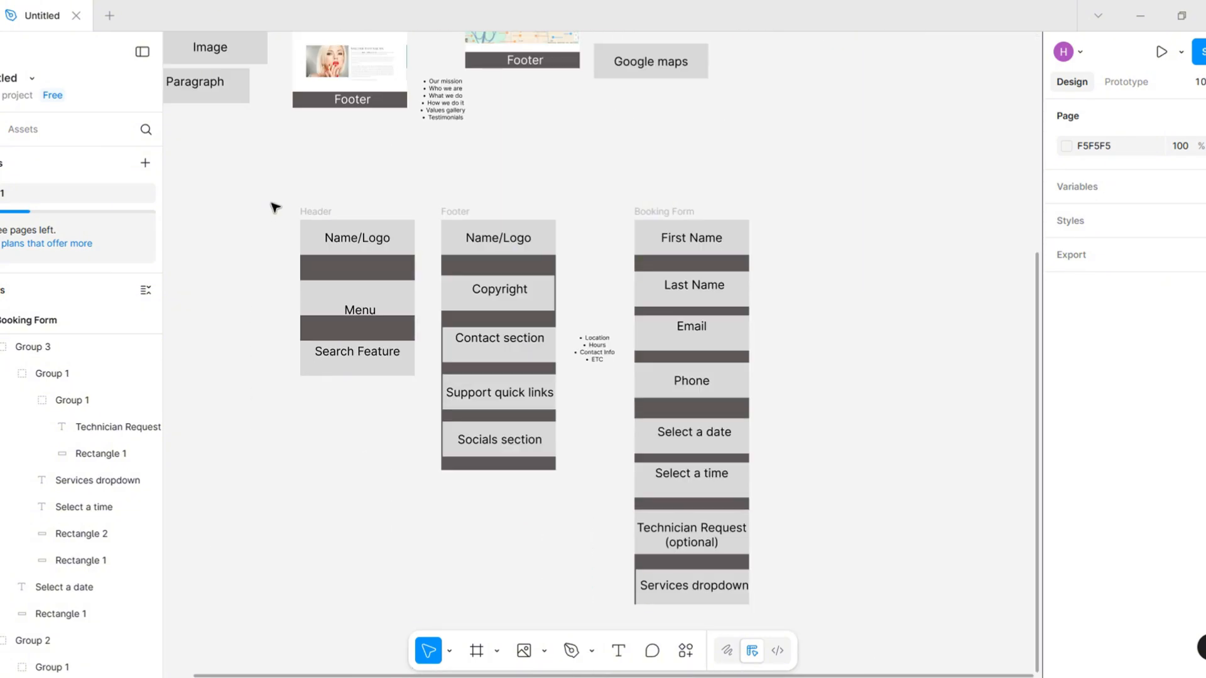
{"action": "left_click_drag", "start_coordinate": [357, 375], "coordinate": [402, 448]}
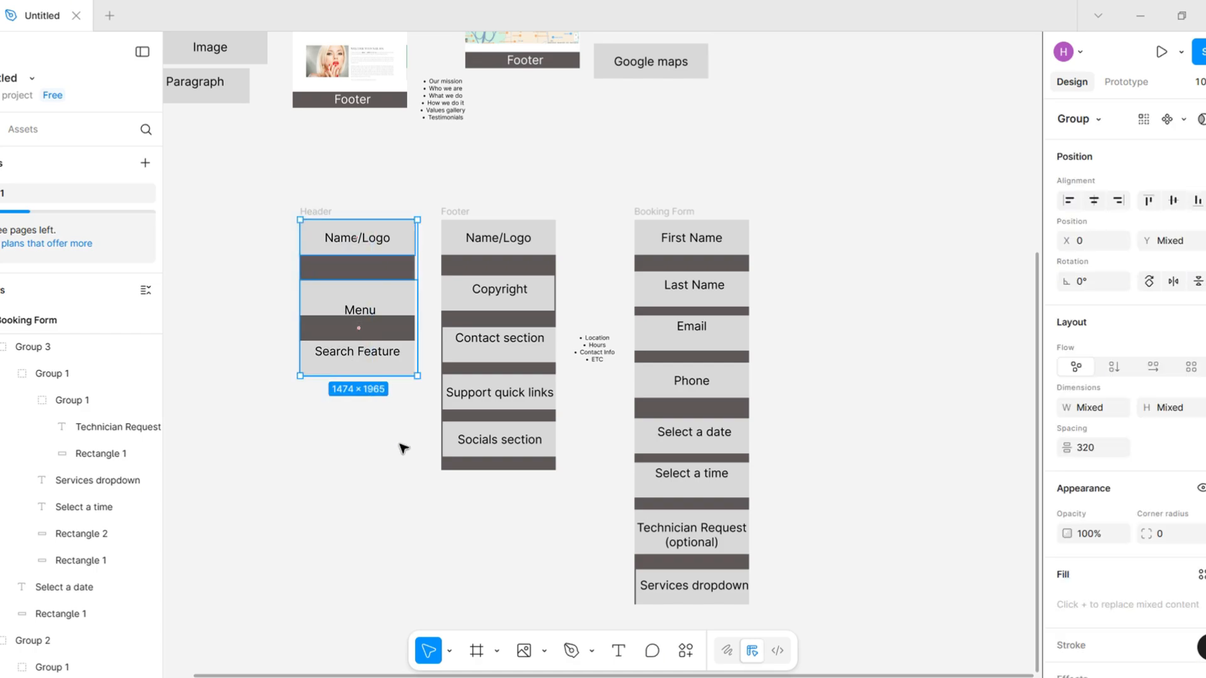
{"action": "left_click", "coordinate": [401, 447]}
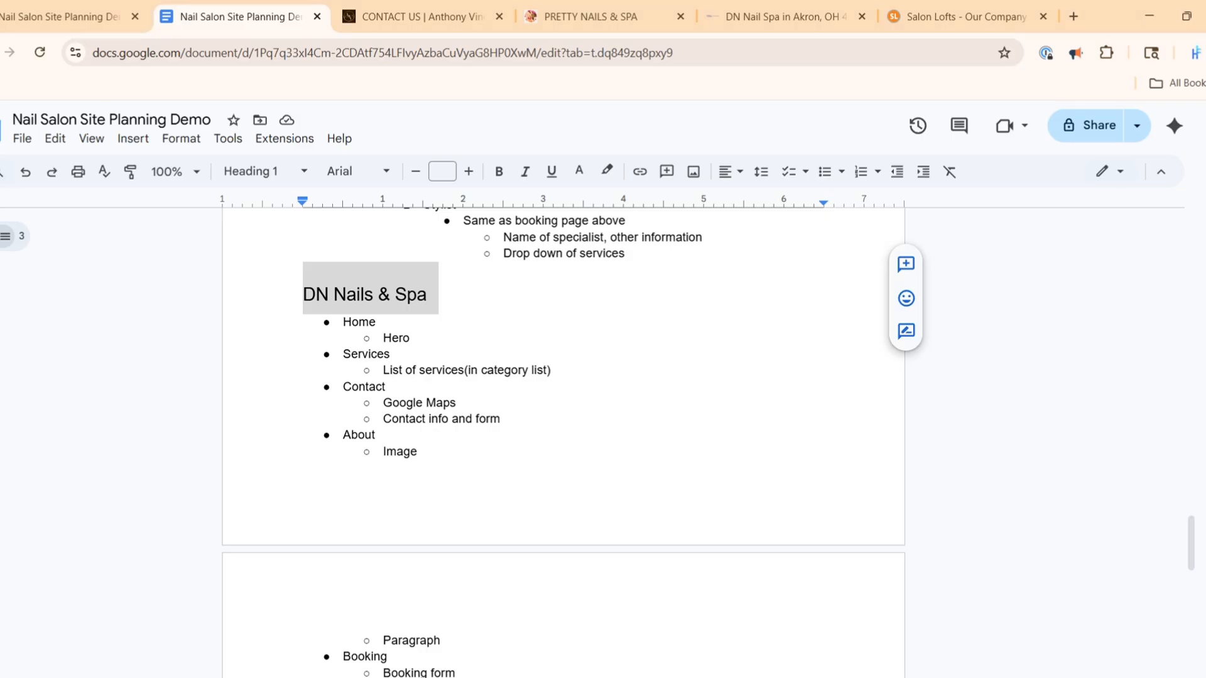
Look through the open Anthony Vince, Pretty Nails, DN Nail Spa and Salon Lofts pages in Chrome
{"action": "left_click", "coordinate": [435, 10]}
{"action": "left_click", "coordinate": [533, 9]}
{"action": "scroll", "coordinate": [766, 280], "scroll_direction": "up", "scroll_amount": 5}
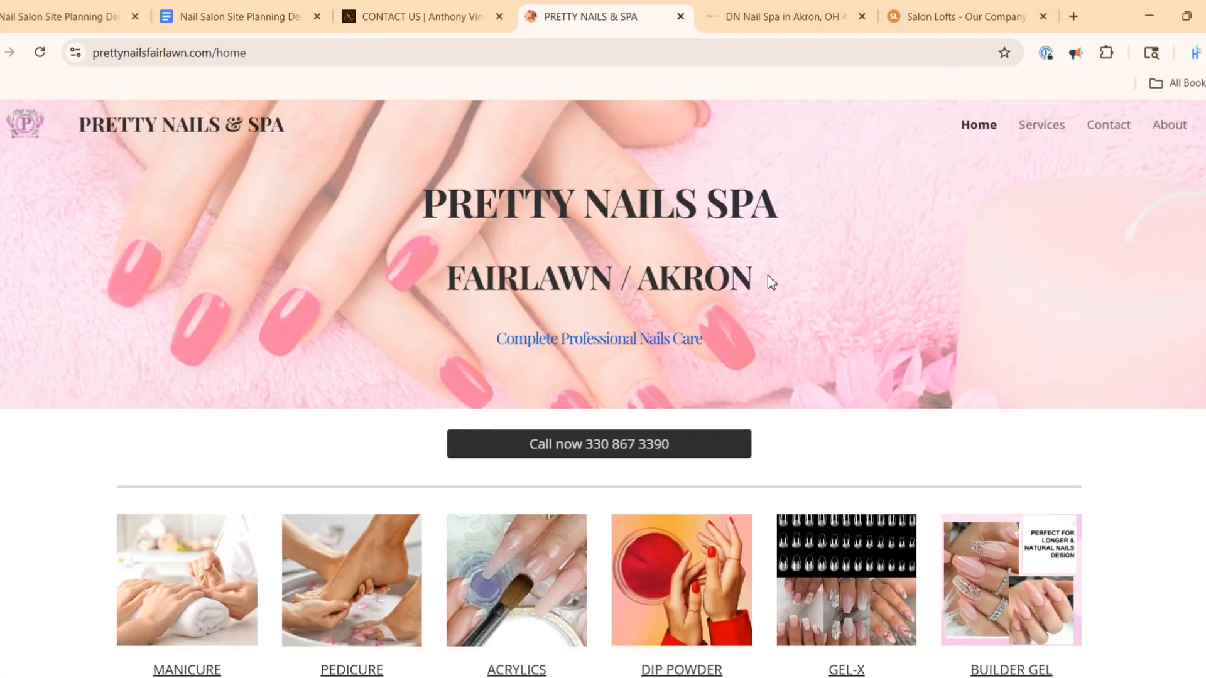
{"action": "left_click", "coordinate": [777, 14]}
{"action": "left_click", "coordinate": [955, 16]}
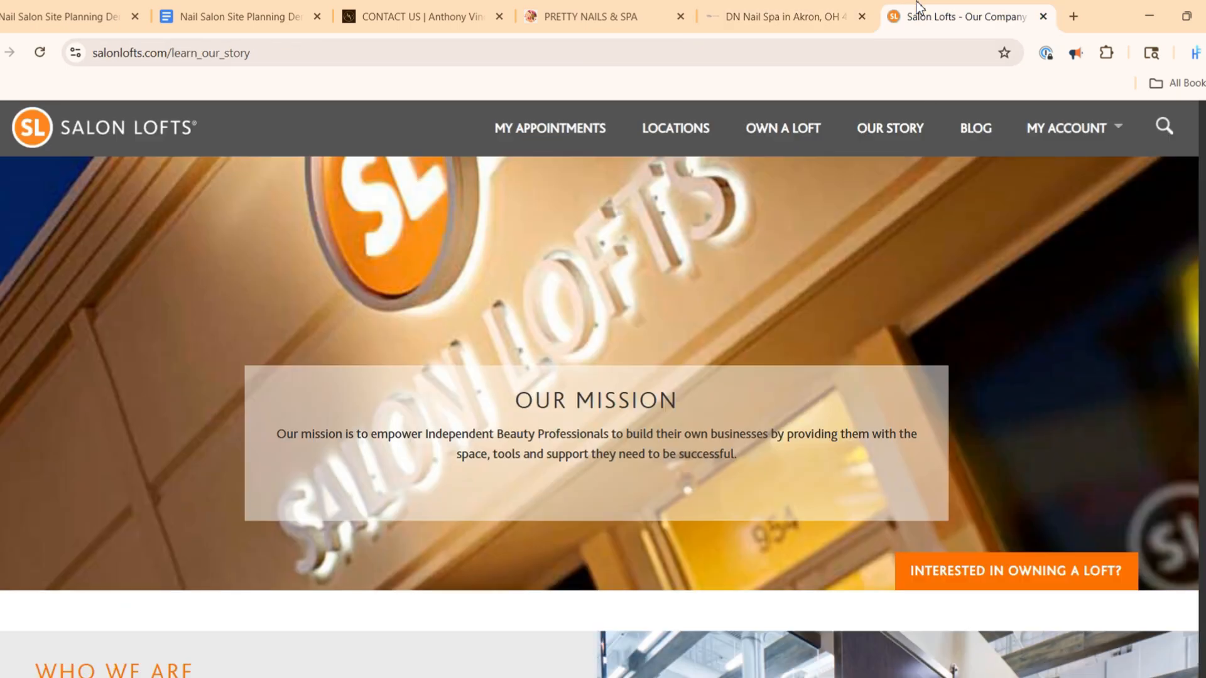
Capture the Pretty Nails & Spa site header with its navigation and paste it below the Header frame in Figma, enlarged to about 7756 × 291
{"action": "left_click", "coordinate": [666, 11]}
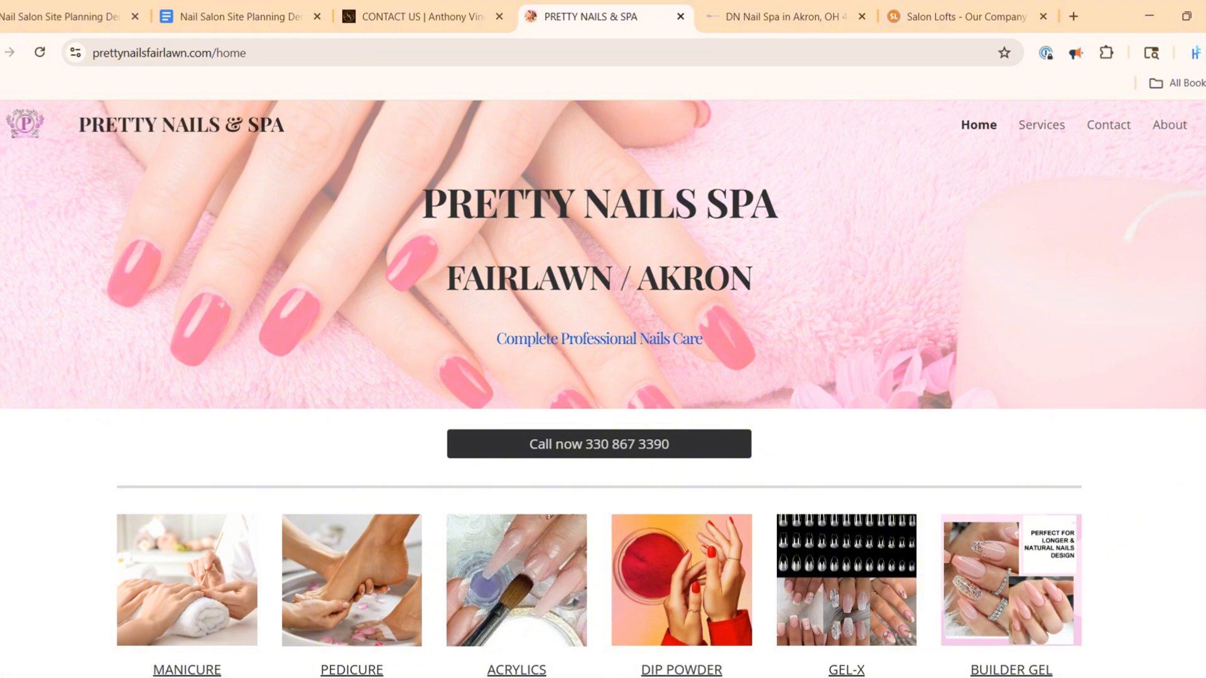
{"action": "key", "text": "super+shift+s"}
{"action": "left_click_drag", "start_coordinate": [0, 97], "coordinate": [1205, 149]}
{"action": "key", "text": "alt+Tab"}
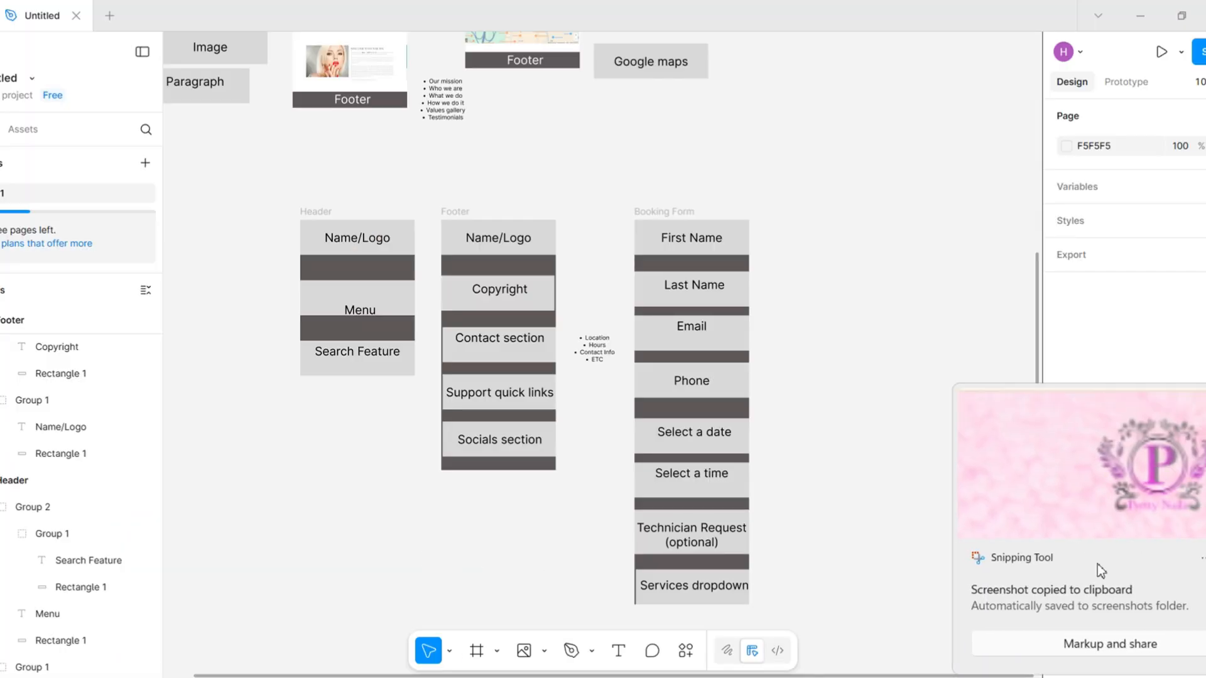
{"action": "key", "text": "ctrl+v"}
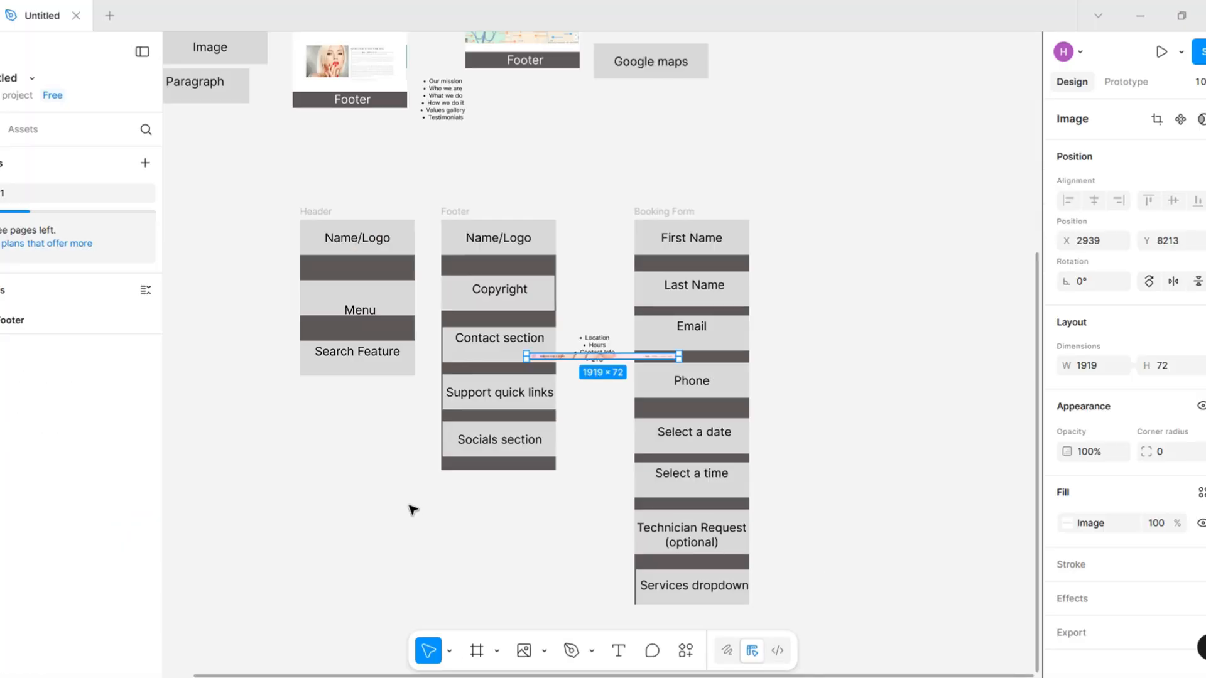
{"action": "left_click_drag", "start_coordinate": [591, 359], "coordinate": [443, 412]}
Move the Header frame away from the Footer frame so it sits above the middle of the Pretty Nails & Spa banner
{"action": "left_click", "coordinate": [440, 185]}
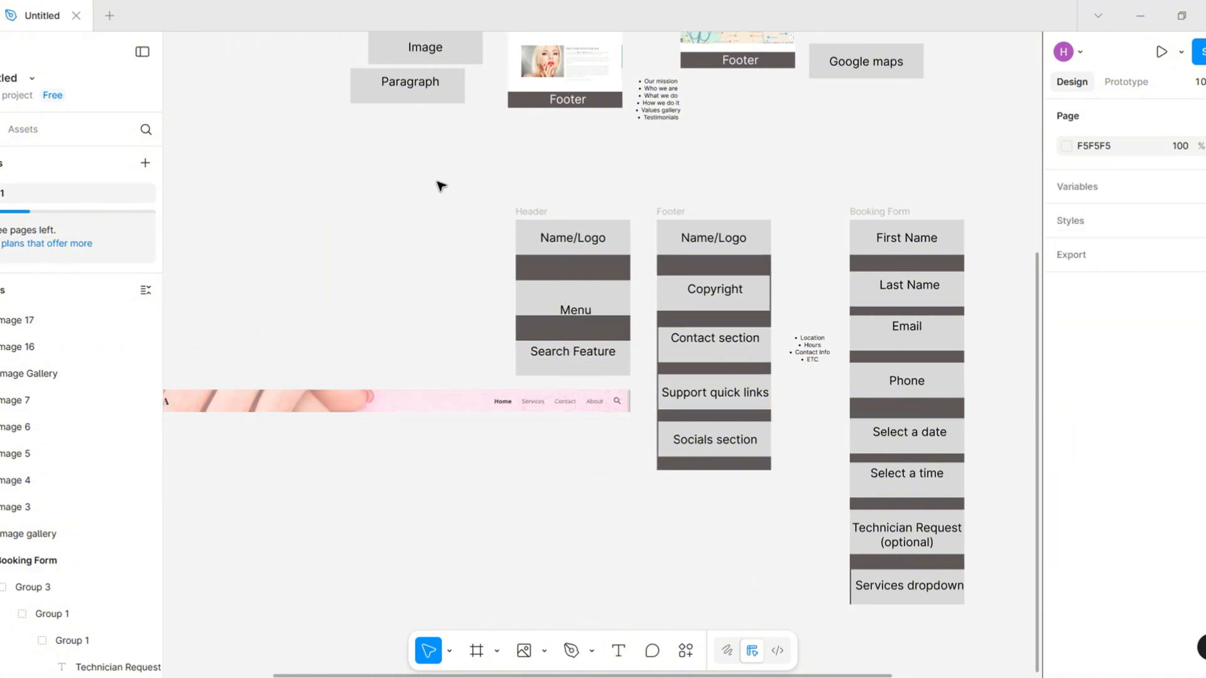
{"action": "left_click_drag", "start_coordinate": [438, 182], "coordinate": [642, 394]}
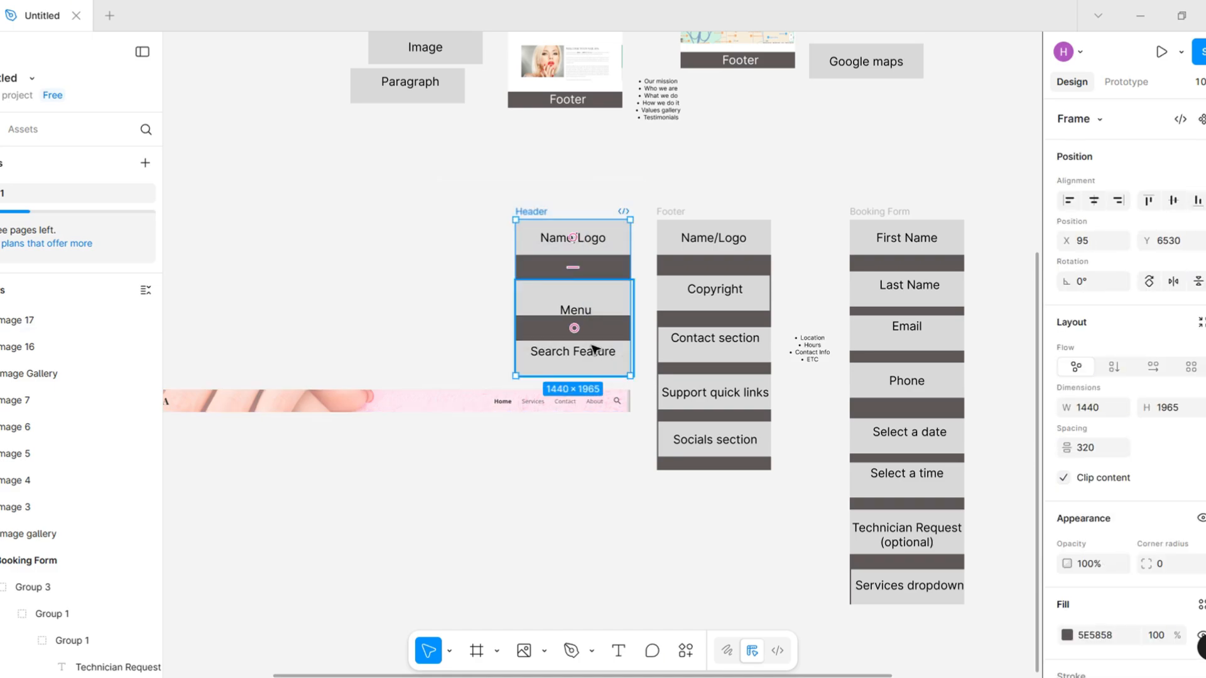
{"action": "left_click_drag", "start_coordinate": [608, 338], "coordinate": [356, 333]}
{"action": "left_click", "coordinate": [449, 315]}
{"action": "scroll", "coordinate": [442, 327], "scroll_direction": "down", "scroll_amount": 3, "text": "ctrl"}
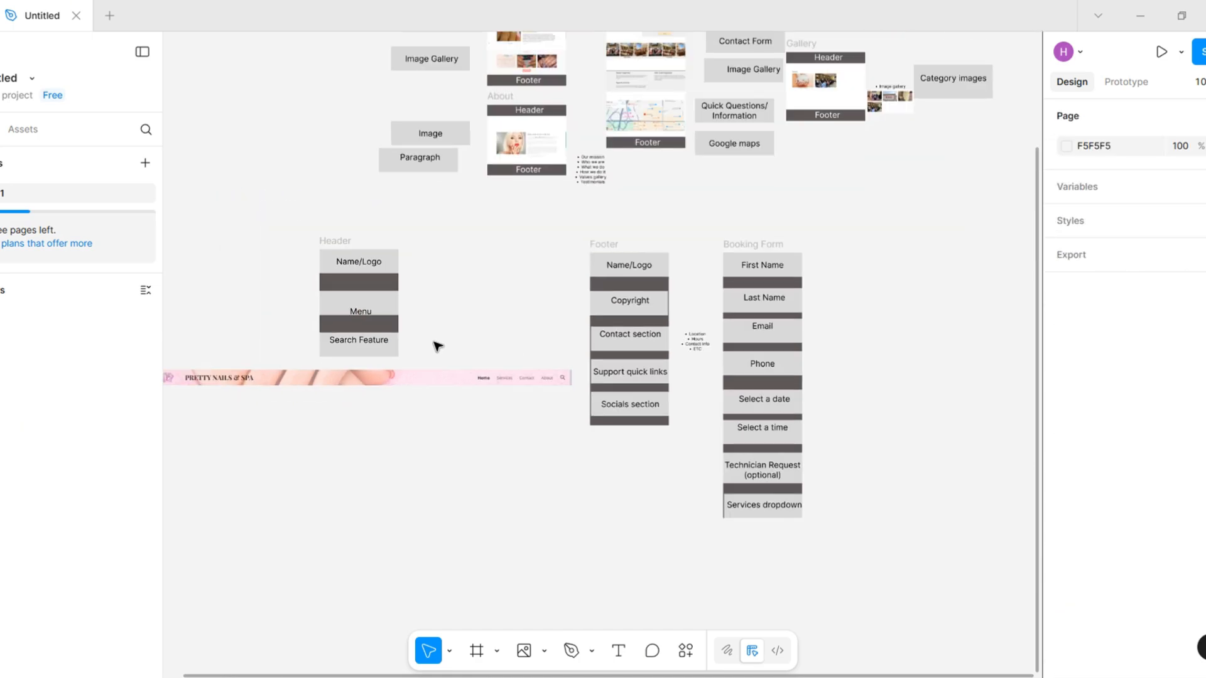
{"action": "scroll", "coordinate": [437, 352], "scroll_direction": "down", "scroll_amount": 1, "text": "ctrl"}
{"action": "scroll", "coordinate": [446, 353], "scroll_direction": "left", "scroll_amount": 3}
{"action": "scroll", "coordinate": [458, 356], "scroll_direction": "right", "scroll_amount": 1}
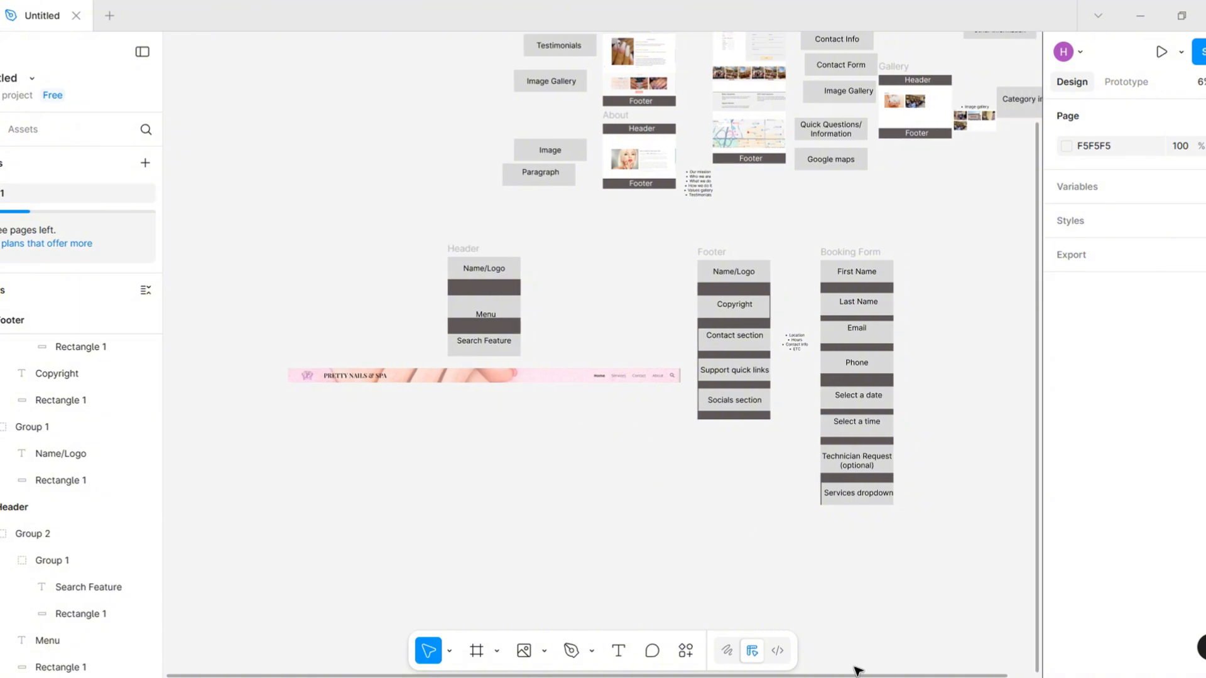
Switch to Chrome and capture a screenshot of the Anthony Vincé site header with its logo and navigation
{"action": "mouse_move", "coordinate": [789, 677]}
{"action": "left_click", "coordinate": [789, 677]}
{"action": "left_click", "coordinate": [394, 25]}
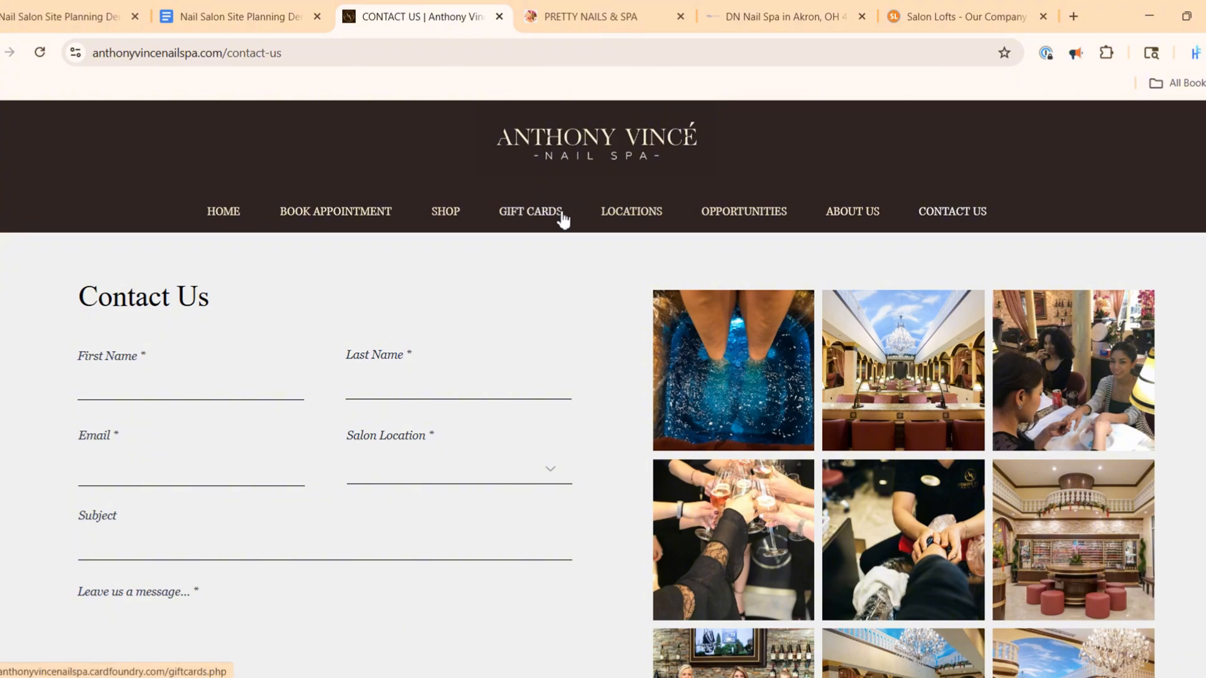
{"action": "key", "text": "super+shift+s"}
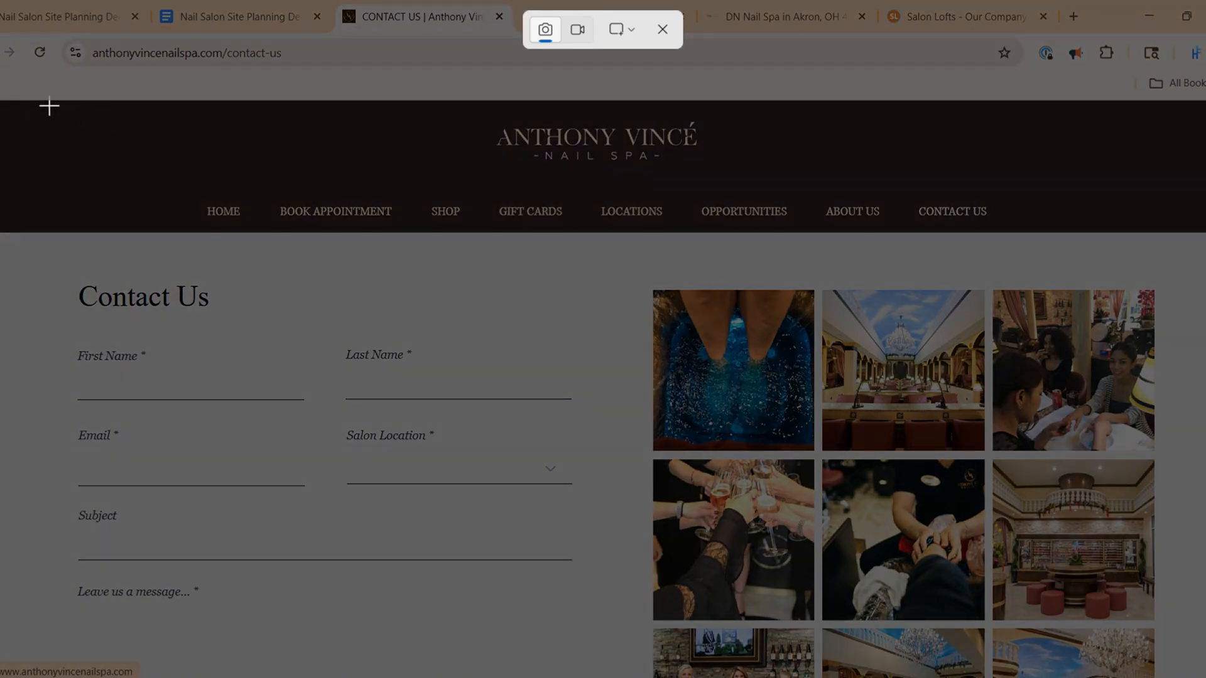
{"action": "left_click_drag", "start_coordinate": [128, 102], "coordinate": [1062, 228]}
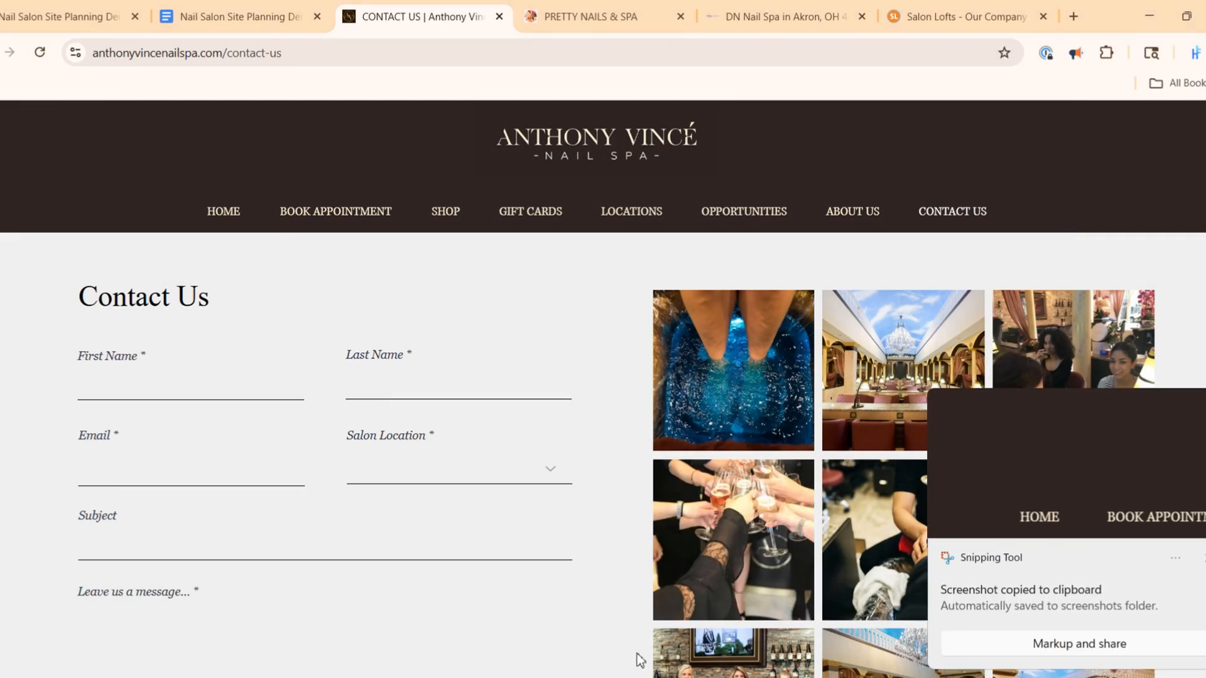
Paste the Anthony Vincé header into Figma below the Pretty Nails & Spa banner and enlarge it to about 7554 × 1018
{"action": "left_click", "coordinate": [638, 657]}
{"action": "key", "text": "ctrl+v"}
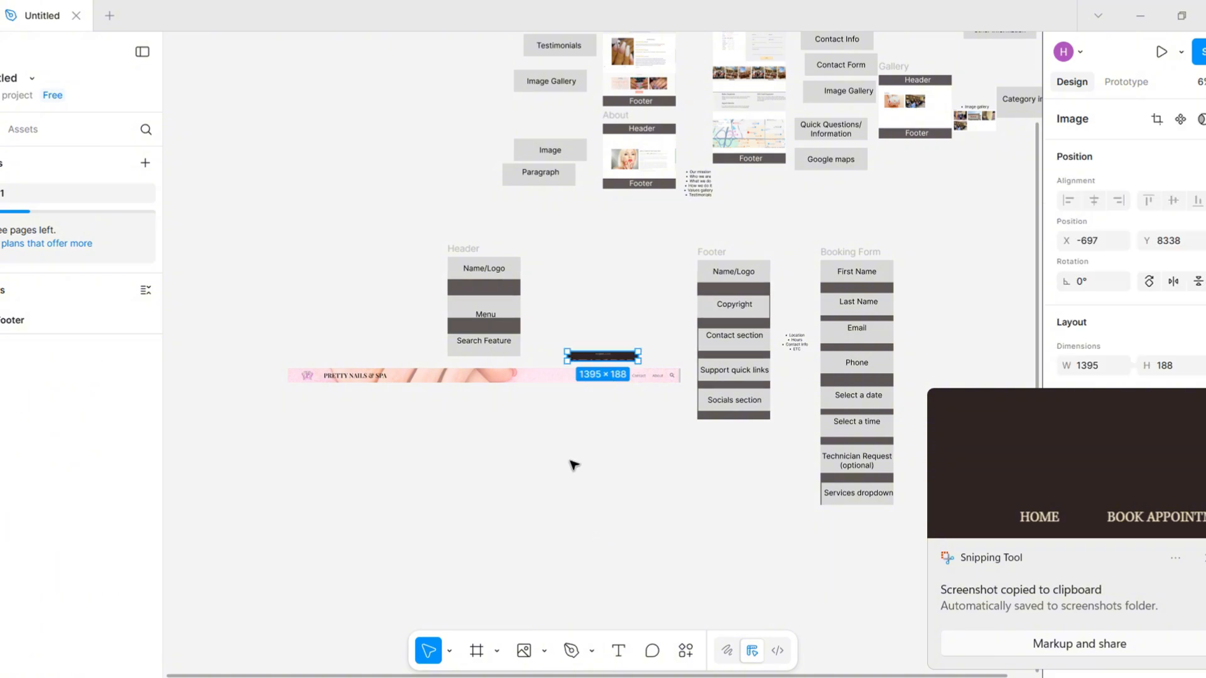
{"action": "left_click_drag", "start_coordinate": [541, 378], "coordinate": [544, 417]}
{"action": "scroll", "coordinate": [476, 439], "scroll_direction": "up", "scroll_amount": 2}
Duplicate the Pretty Nails & Spa banner and crop the copy to its search icon at about 311 × 291, over the Anthony Vincé header
{"action": "left_click", "coordinate": [595, 341]}
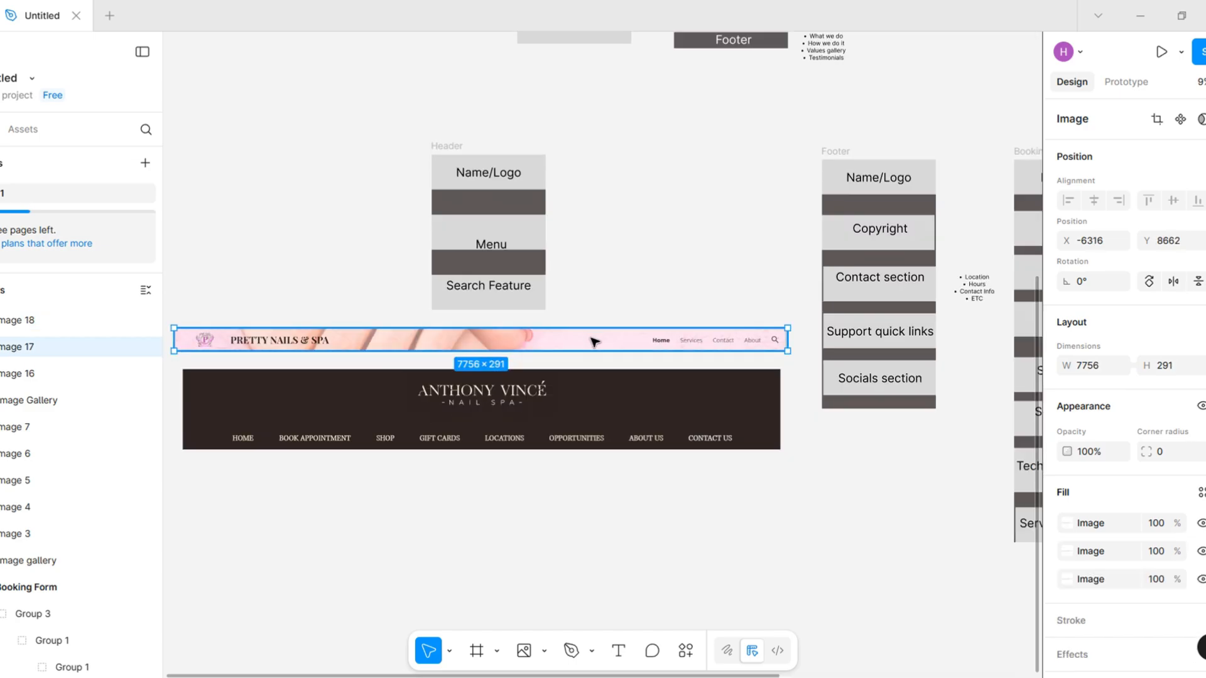
{"action": "left_click_drag", "start_coordinate": [595, 341], "coordinate": [603, 488], "text": "alt"}
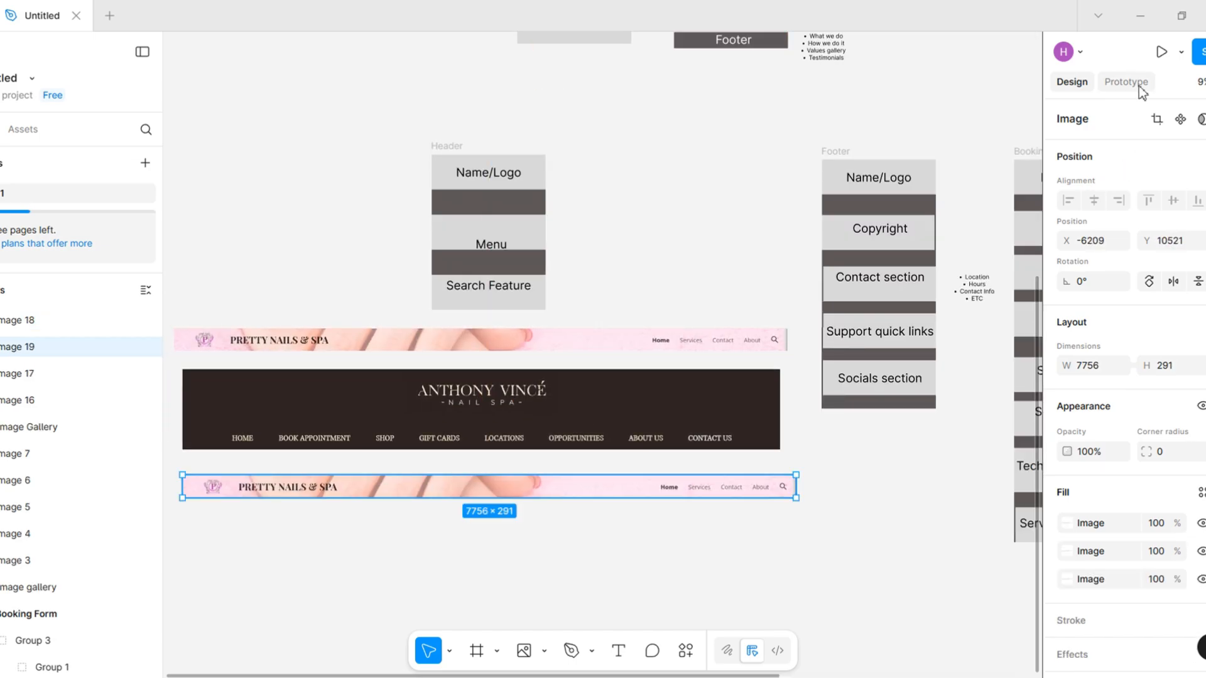
{"action": "left_click_drag", "start_coordinate": [181, 489], "coordinate": [751, 434]}
{"action": "key", "text": "Return"}
Bring the cropped search icon to the front and place it beside Contact Us in the Anthony Vincé header
{"action": "right_click", "coordinate": [750, 433]}
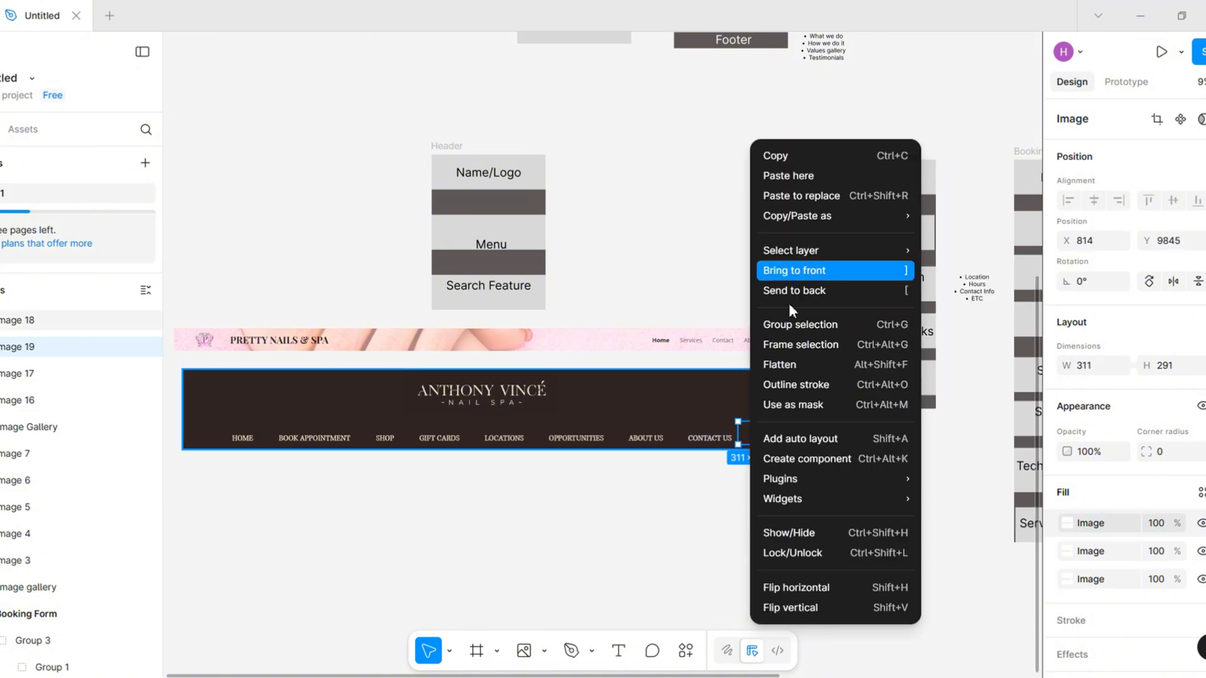
{"action": "left_click", "coordinate": [792, 270]}
{"action": "left_click", "coordinate": [698, 538]}
{"action": "left_click_drag", "start_coordinate": [755, 438], "coordinate": [758, 441]}
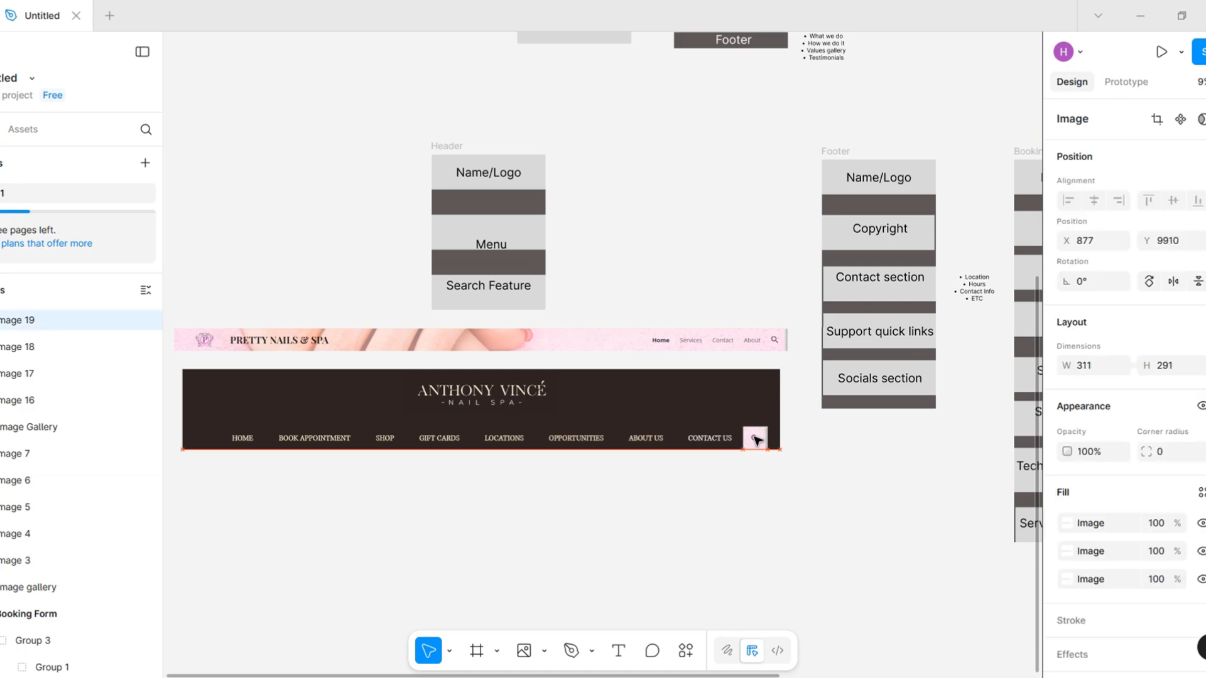
{"action": "left_click", "coordinate": [793, 468]}
Delete the original Pretty Nails & Spa banner and move the Anthony Vincé header with its search icon up beneath the Header frame
{"action": "scroll", "coordinate": [797, 472], "scroll_direction": "down", "scroll_amount": 3}
{"action": "scroll", "coordinate": [796, 473], "scroll_direction": "right", "scroll_amount": 2}
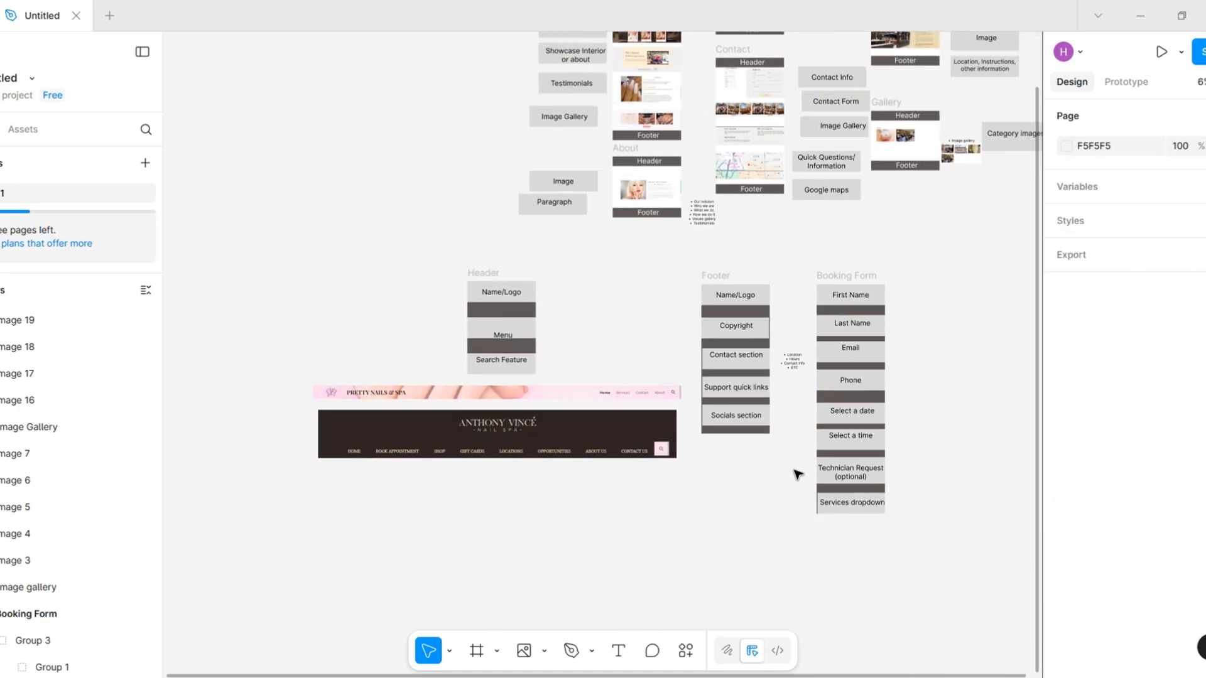
{"action": "left_click", "coordinate": [564, 398]}
{"action": "key", "text": "Delete"}
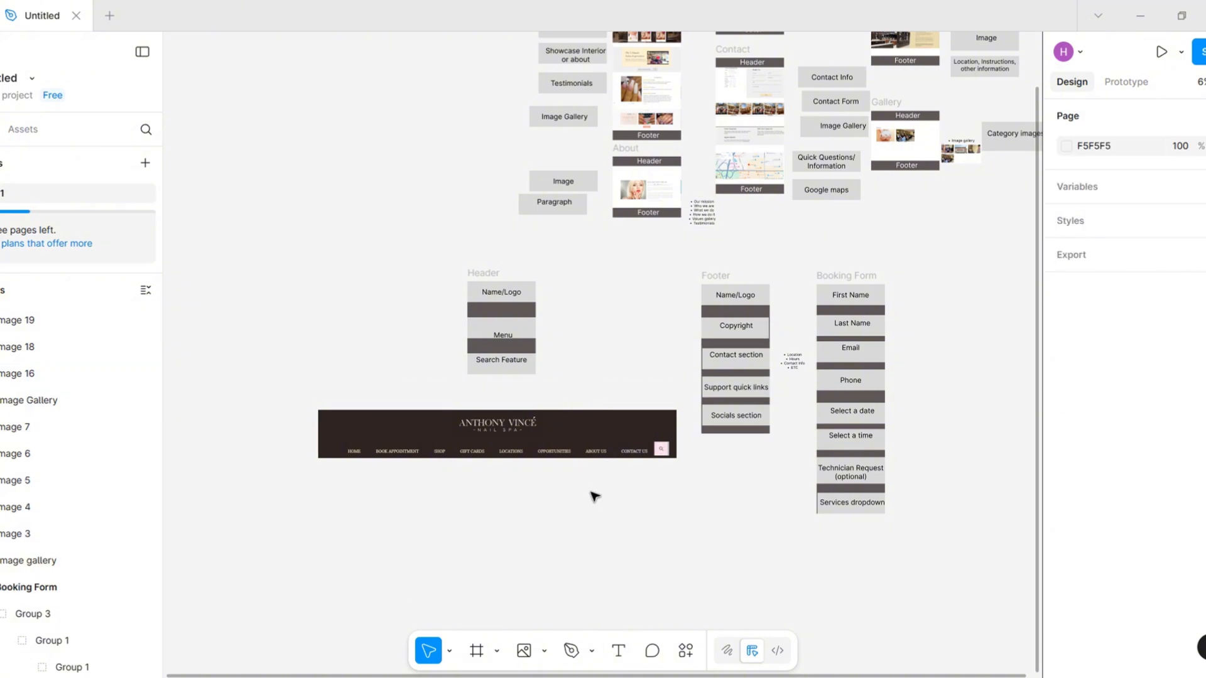
{"action": "left_click_drag", "start_coordinate": [635, 499], "coordinate": [349, 456]}
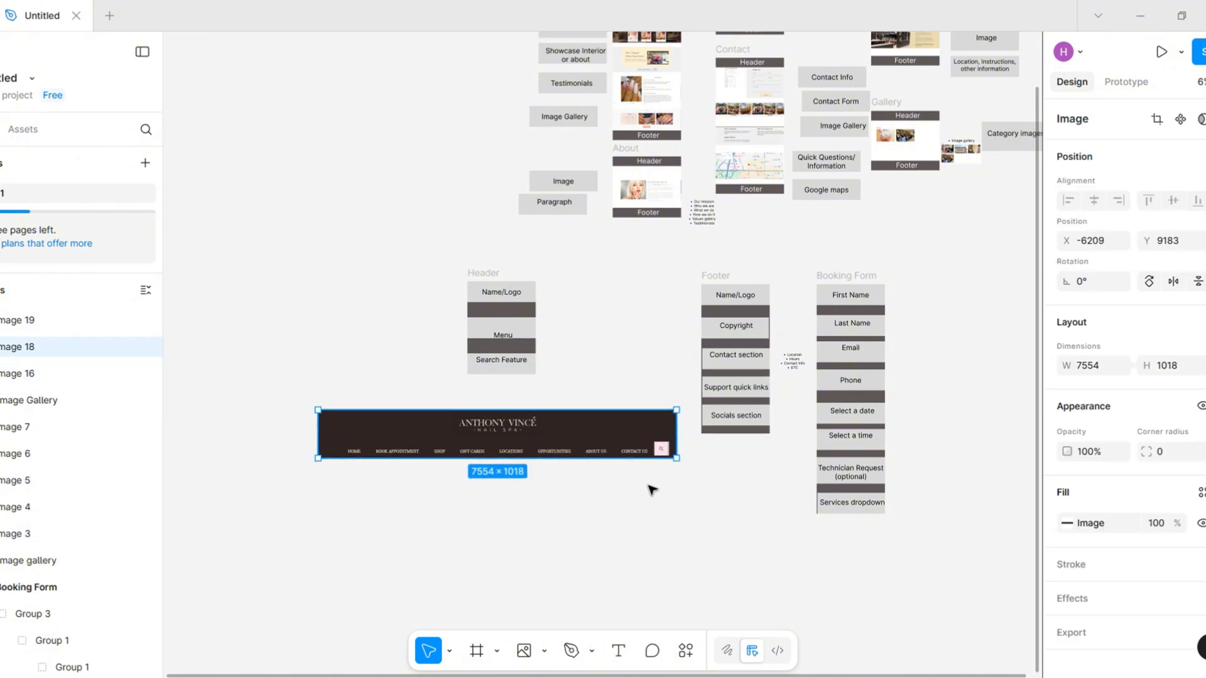
{"action": "left_click_drag", "start_coordinate": [678, 480], "coordinate": [223, 380]}
{"action": "left_click_drag", "start_coordinate": [597, 439], "coordinate": [597, 415]}
{"action": "left_click", "coordinate": [648, 568]}
Capture the DN Nail Spa footer with its About Us, Contact, Support and Follow Us columns and paste it enlarged below the Figma frames
{"action": "scroll", "coordinate": [648, 568], "scroll_direction": "right", "scroll_amount": 2}
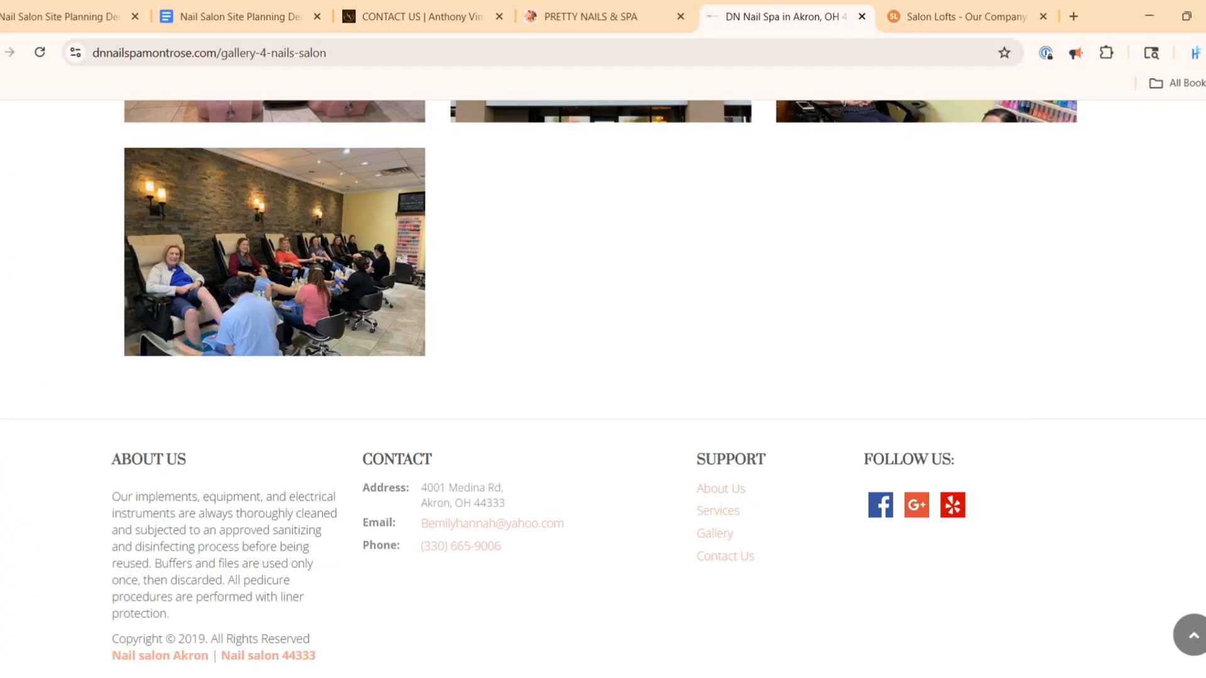
{"action": "key", "text": "super+shift+s"}
{"action": "left_click_drag", "start_coordinate": [76, 420], "coordinate": [1088, 676]}
{"action": "key", "text": "alt+Tab"}
{"action": "scroll", "coordinate": [735, 472], "scroll_direction": "down", "scroll_amount": 1}
{"action": "key", "text": "ctrl+v"}
{"action": "left_click_drag", "start_coordinate": [609, 375], "coordinate": [452, 581]}
Move the Booking Form frame farther from the Footer frame to make room for the footer screenshot
{"action": "left_click_drag", "start_coordinate": [734, 588], "coordinate": [641, 298]}
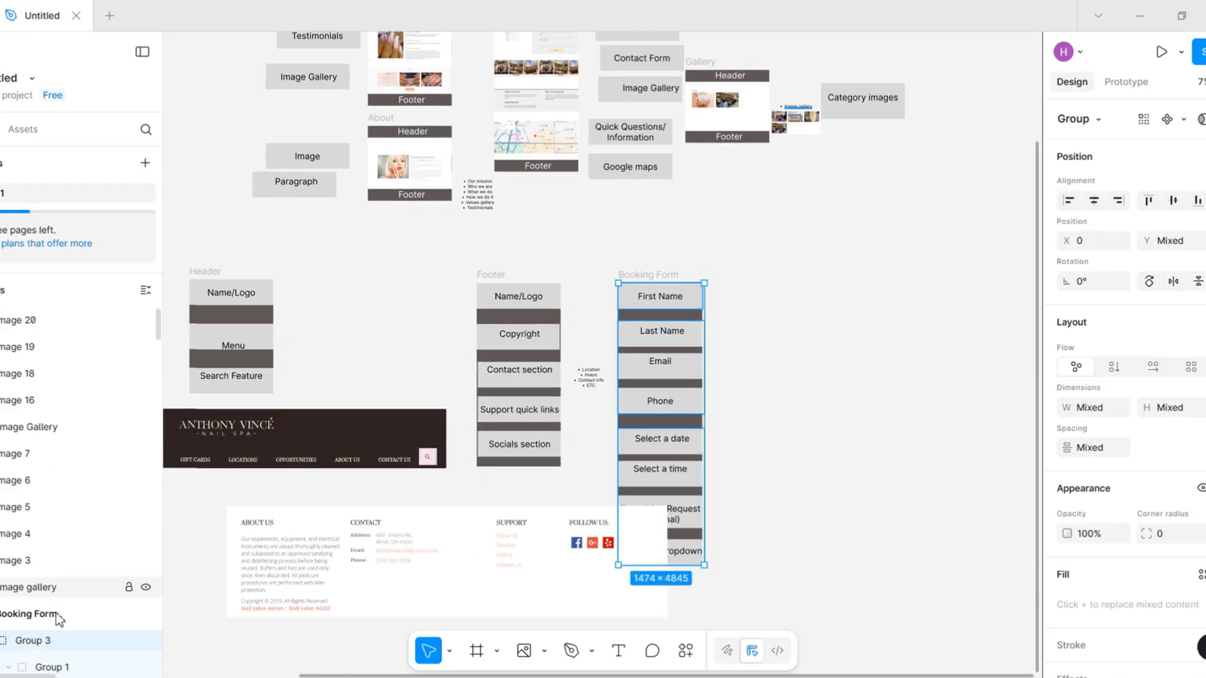
{"action": "left_click", "coordinate": [57, 615]}
{"action": "left_click_drag", "start_coordinate": [660, 371], "coordinate": [937, 356]}
Move the footer screenshot clear of the header banner and shift the Footer frame with its notes above it
{"action": "left_click_drag", "start_coordinate": [453, 581], "coordinate": [673, 551]}
{"action": "left_click_drag", "start_coordinate": [672, 413], "coordinate": [468, 301]}
{"action": "left_click", "coordinate": [63, 509]}
{"action": "left_click_drag", "start_coordinate": [452, 243], "coordinate": [672, 469]}
{"action": "left_click_drag", "start_coordinate": [519, 371], "coordinate": [665, 351]}
{"action": "scroll", "coordinate": [665, 352], "scroll_direction": "down", "scroll_amount": 1}
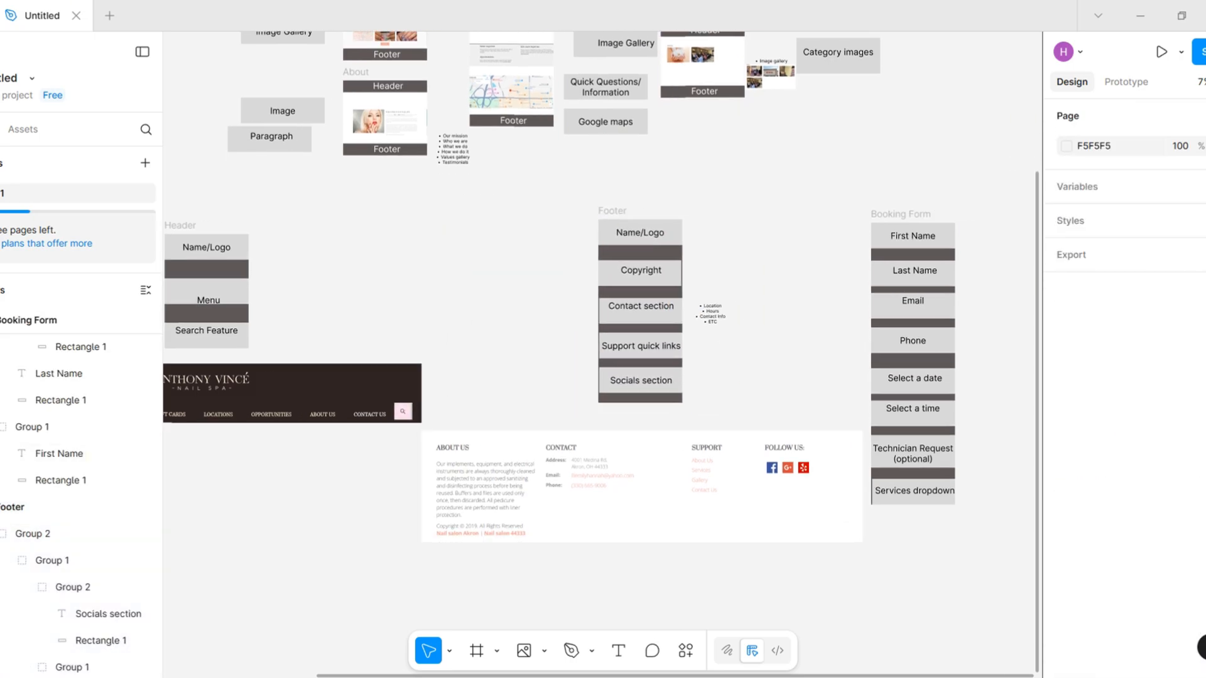
Capture the Salon Lofts logo from its site header in Chrome and paste it into the Figma file
{"action": "key", "text": "alt+Tab"}
{"action": "left_click", "coordinate": [961, 17]}
{"action": "key", "text": "super+shift+s"}
{"action": "left_click_drag", "start_coordinate": [800, 191], "coordinate": [1003, 253]}
{"action": "key", "text": "alt+Tab"}
{"action": "key", "text": "ctrl+v"}
Place the Salon Lofts logo above the social icons in the footer screenshot
{"action": "scroll", "coordinate": [601, 359], "scroll_direction": "up", "scroll_amount": 3}
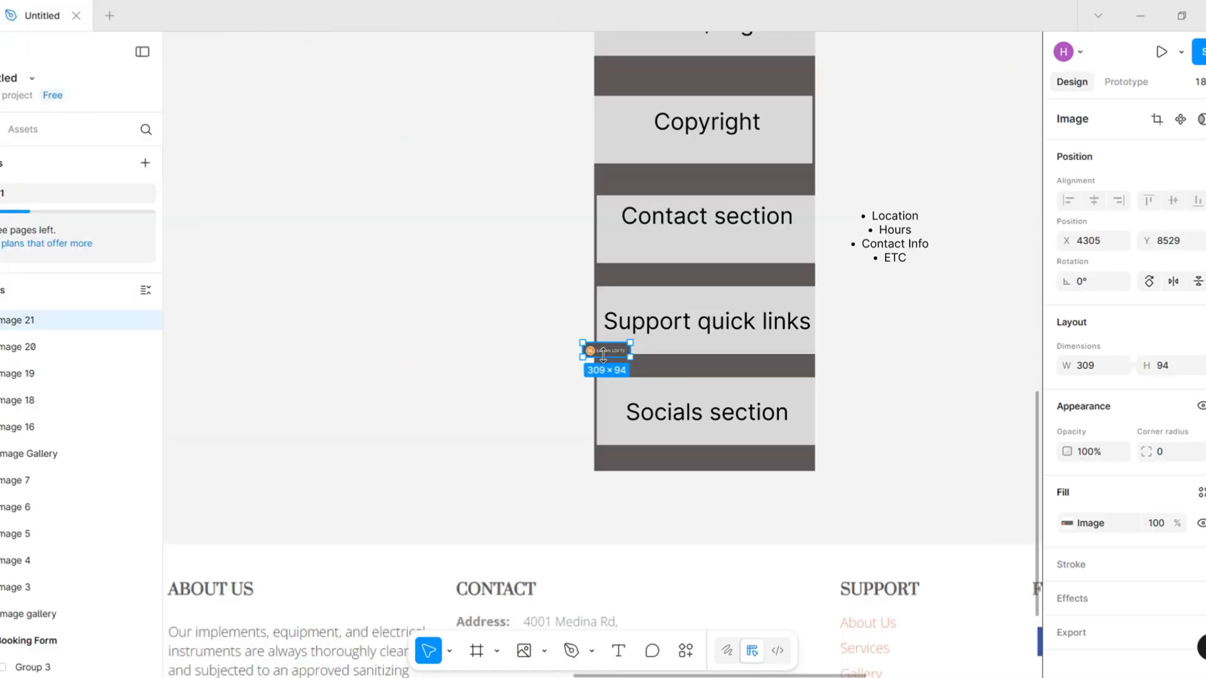
{"action": "left_click_drag", "start_coordinate": [604, 350], "coordinate": [773, 407]}
{"action": "left_click_drag", "start_coordinate": [800, 415], "coordinate": [848, 428]}
{"action": "scroll", "coordinate": [922, 374], "scroll_direction": "down", "scroll_amount": 3}
{"action": "left_click", "coordinate": [904, 333]}
Examine the M. Vincé Schedule Now form and open the booking page of the DN Nail Spa site
{"action": "scroll", "coordinate": [816, 351], "scroll_direction": "up", "scroll_amount": 1}
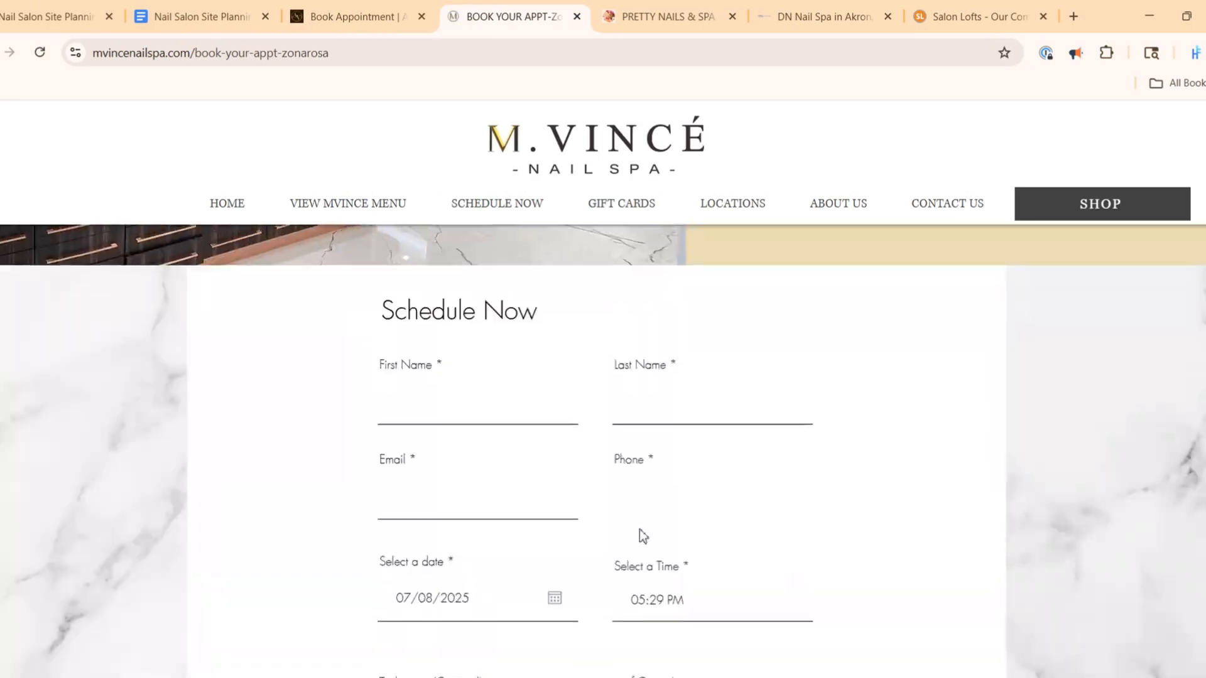
{"action": "scroll", "coordinate": [288, 243], "scroll_direction": "down", "scroll_amount": 1}
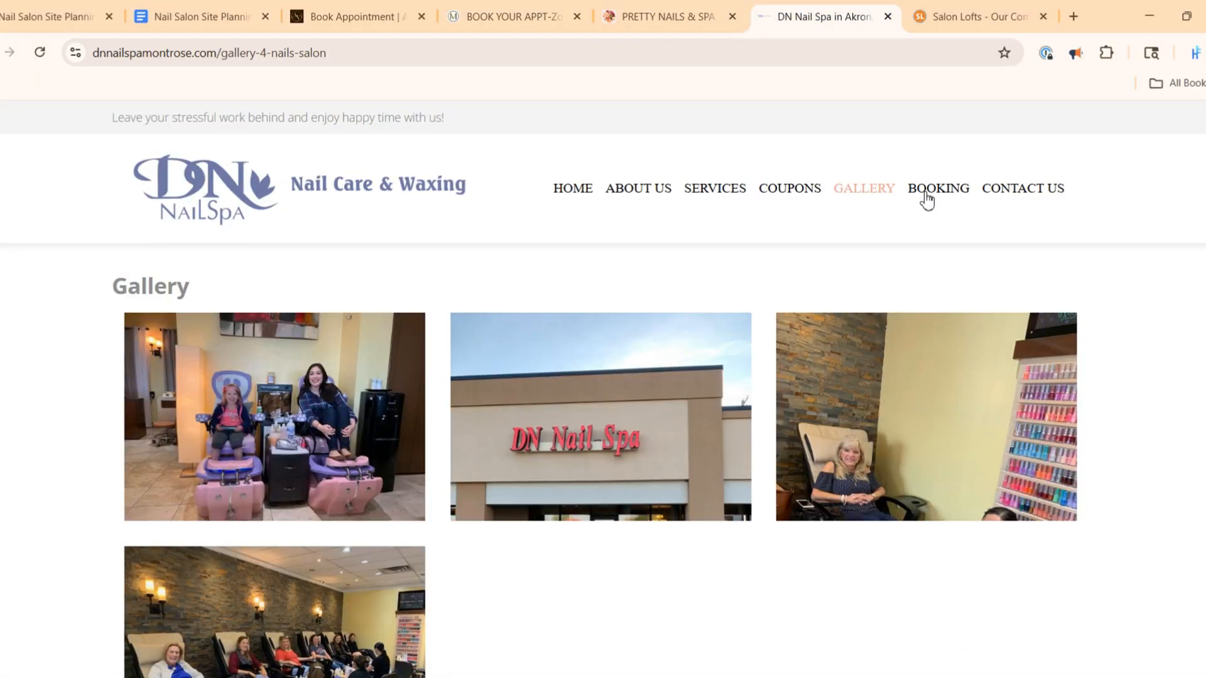
{"action": "left_click", "coordinate": [924, 199]}
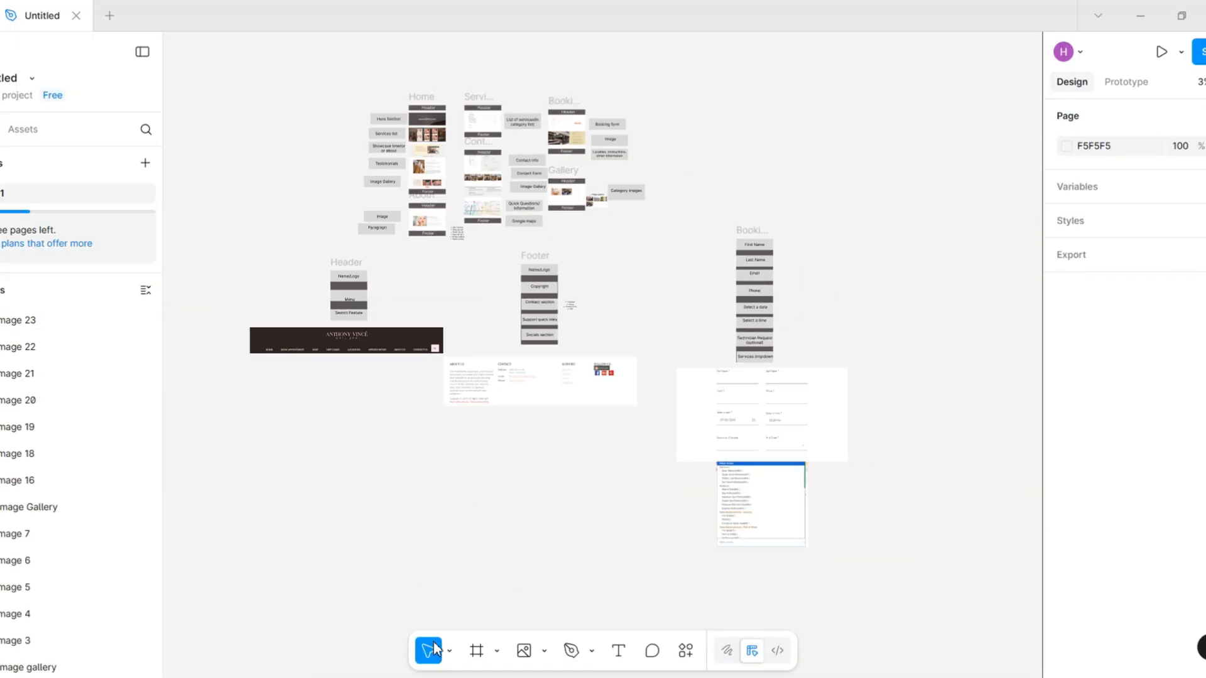
{"action": "scroll", "coordinate": [660, 479], "scroll_direction": "up", "scroll_amount": 3}
{"action": "scroll", "coordinate": [668, 480], "scroll_direction": "down", "scroll_amount": 3}
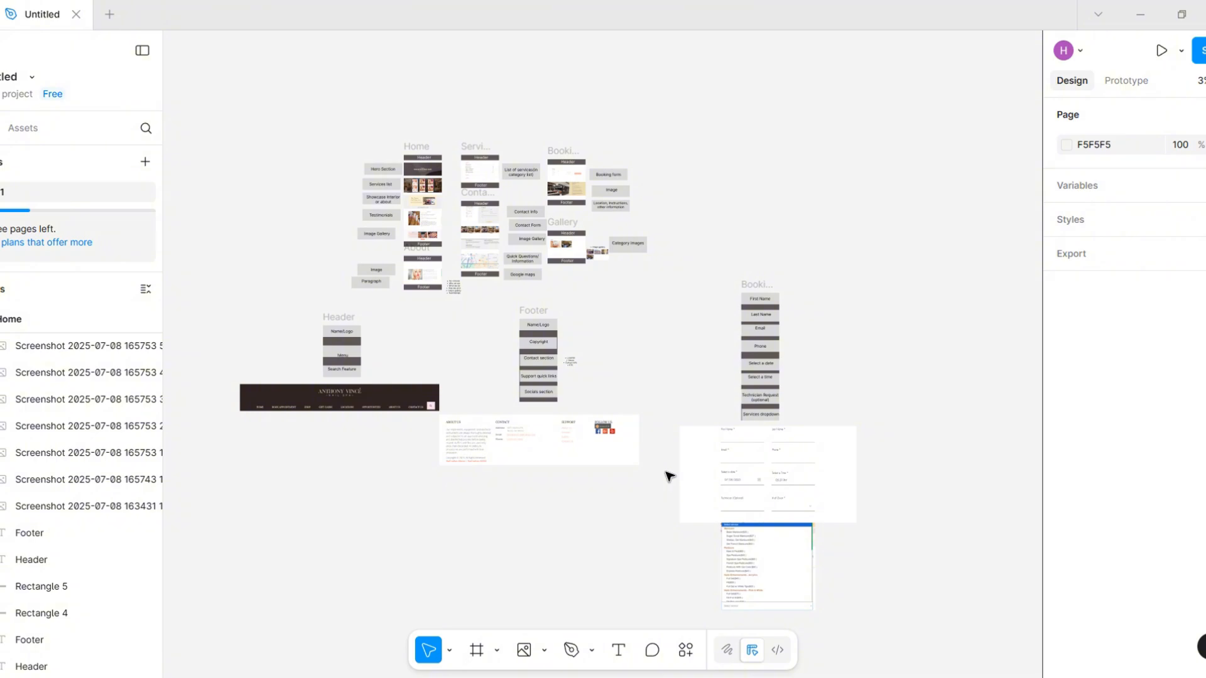
{"action": "scroll", "coordinate": [669, 477], "scroll_direction": "down", "scroll_amount": 1}
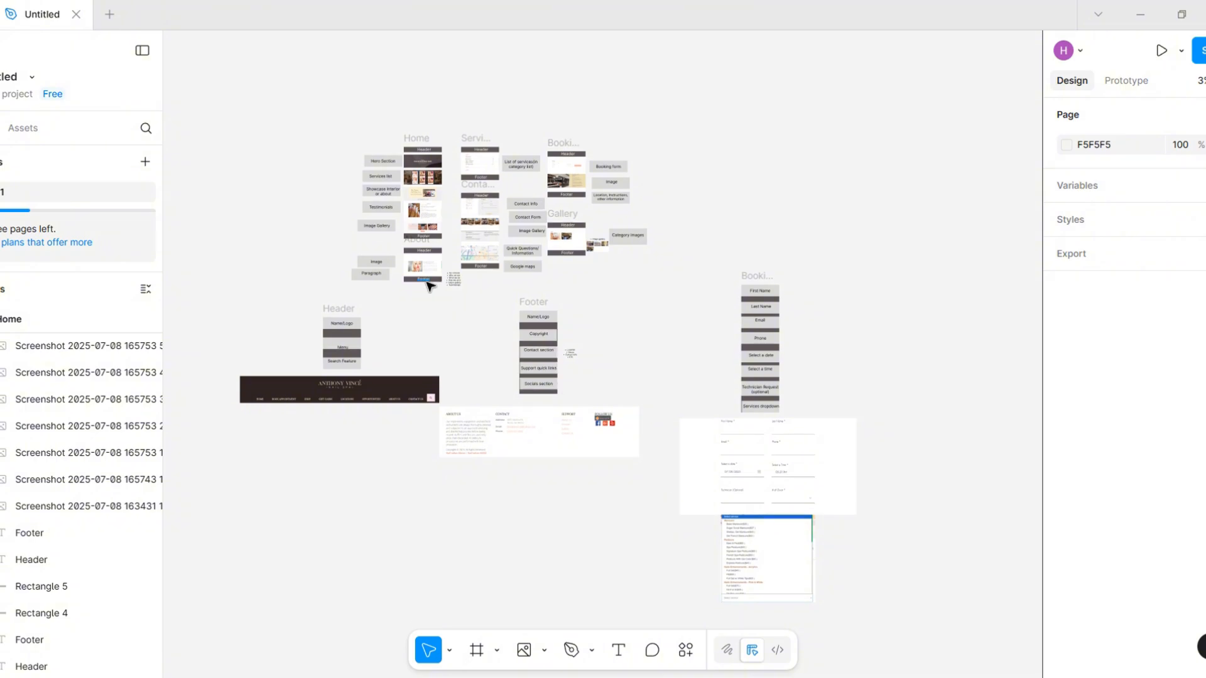